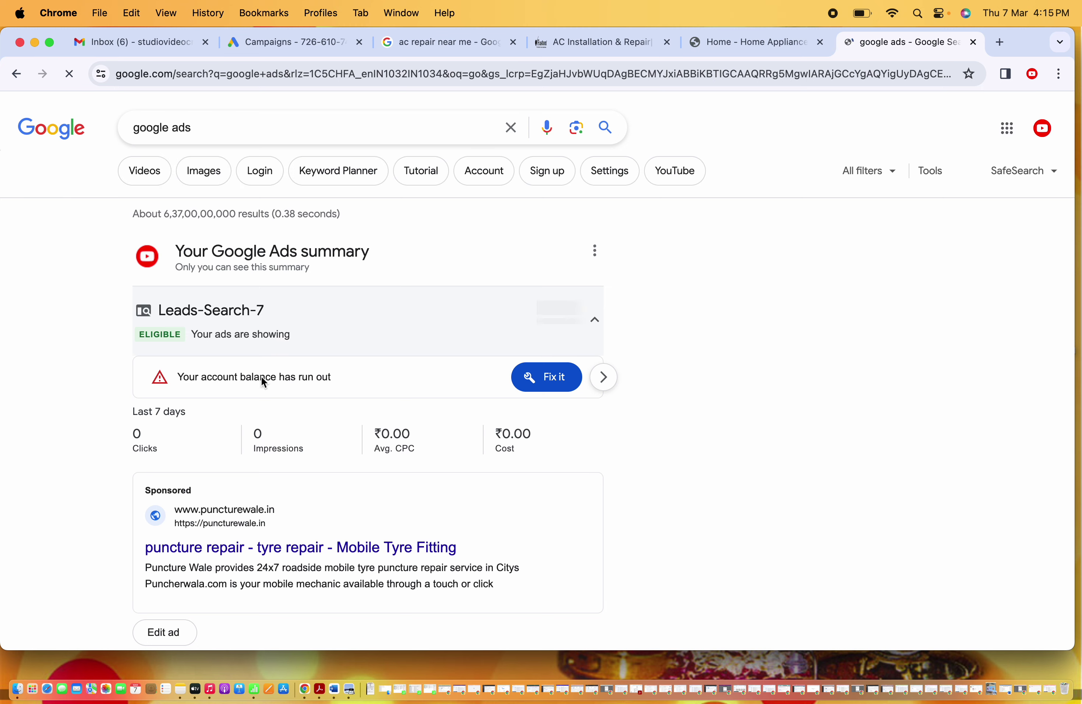
Step: Sign in to Google Ads from the sponsored Google Ads India search result and close the duplicate Campaigns browser page
{"action": "scroll", "coordinate": [71, 541], "scroll_direction": "down", "scroll_amount": 10}
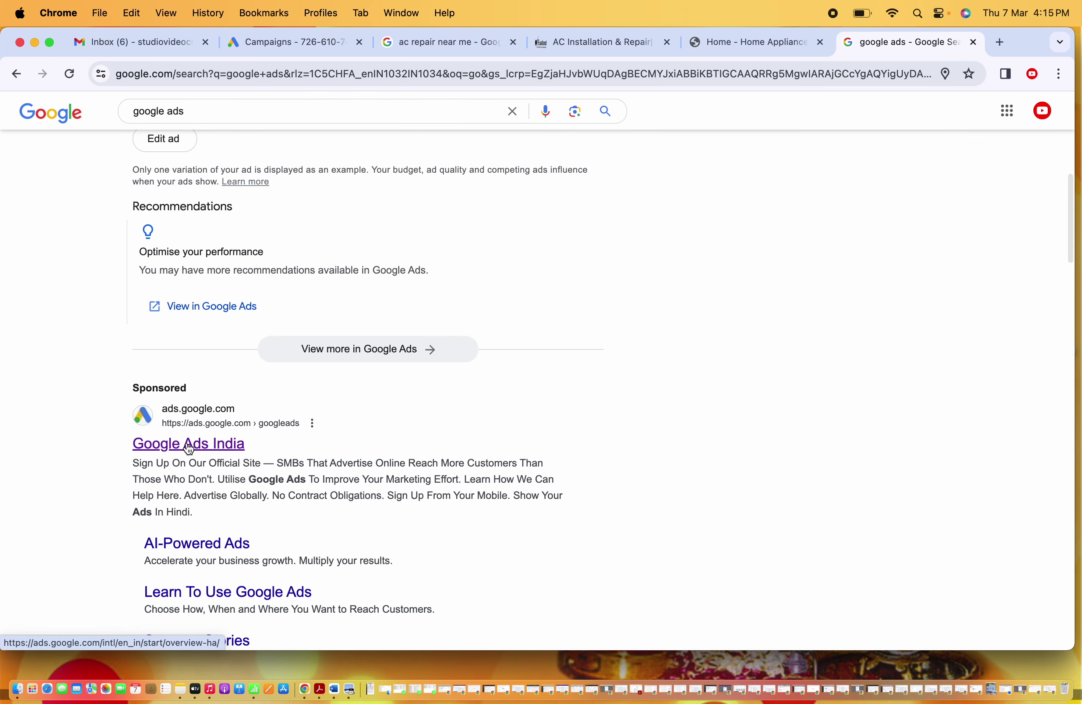
{"action": "left_click", "coordinate": [190, 448]}
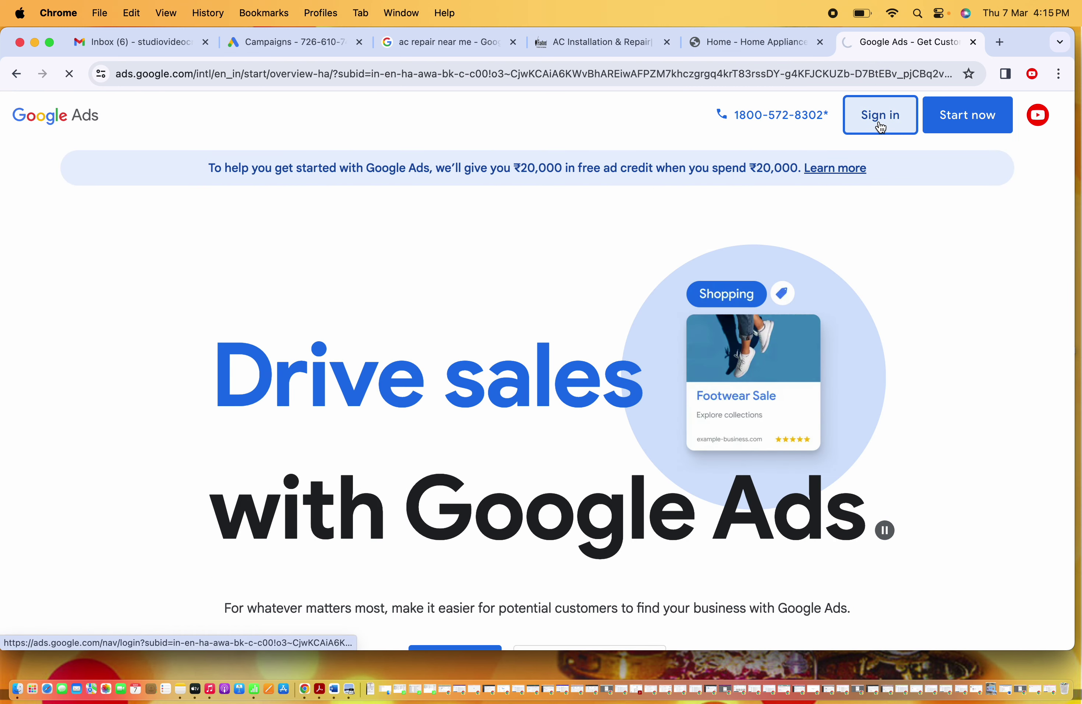
{"action": "left_click", "coordinate": [881, 128]}
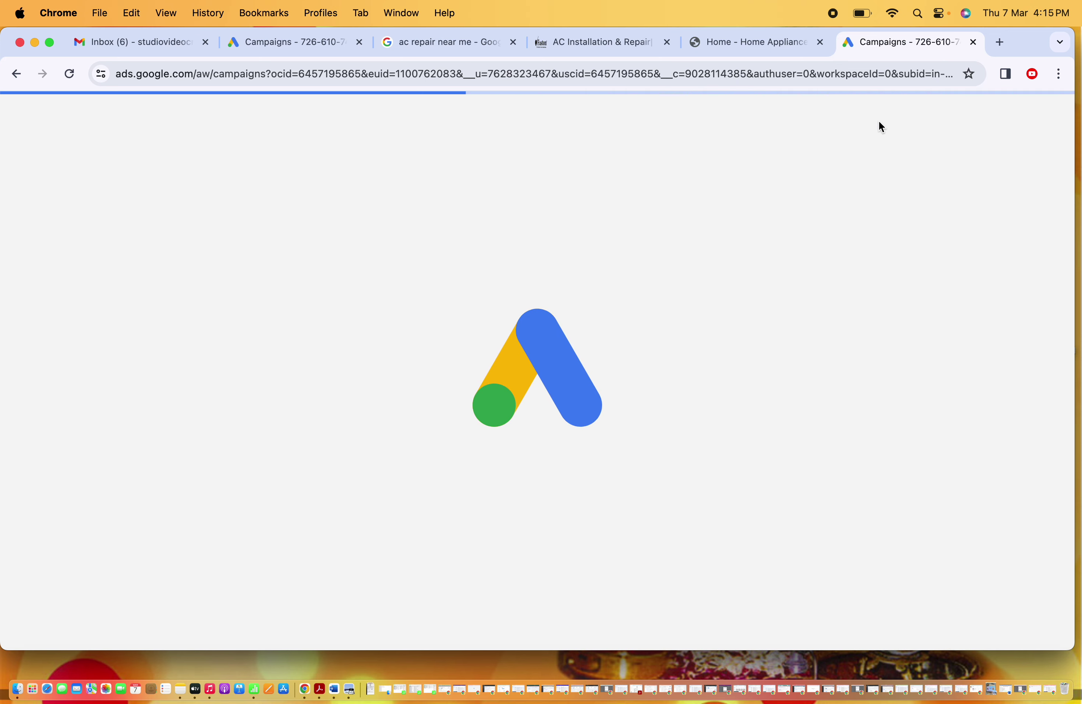
{"action": "left_click", "coordinate": [359, 44]}
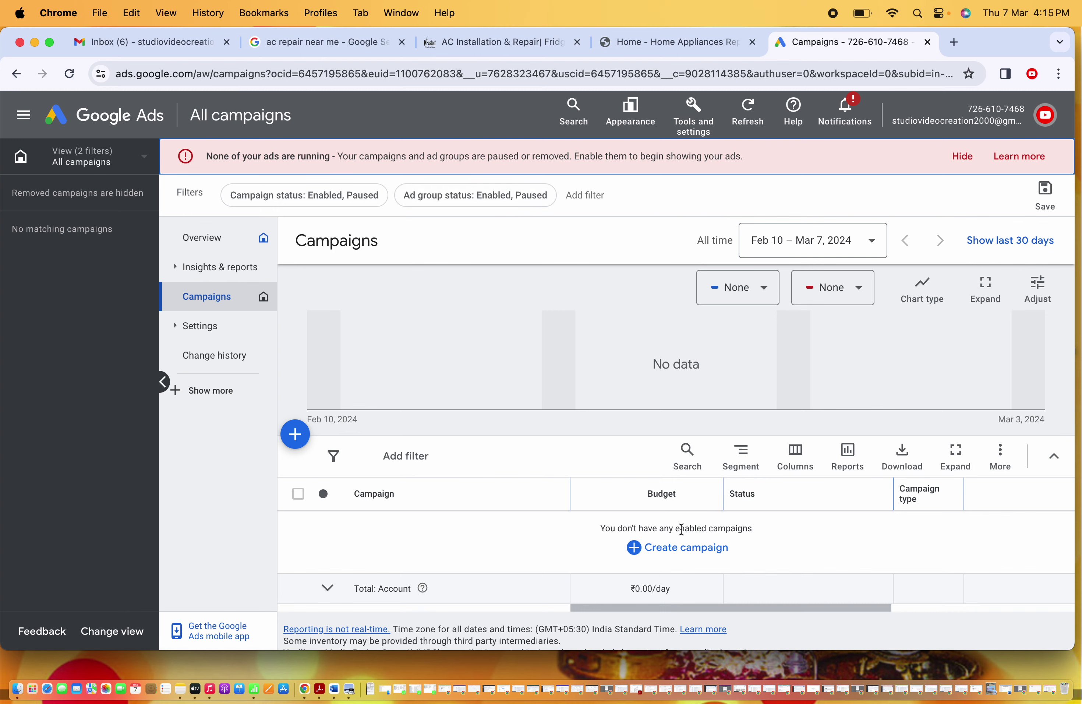
Step: Start a new campaign with the Leads objective and accept its phone call leads conversion goal
{"action": "left_click", "coordinate": [666, 553]}
{"action": "left_click", "coordinate": [666, 559]}
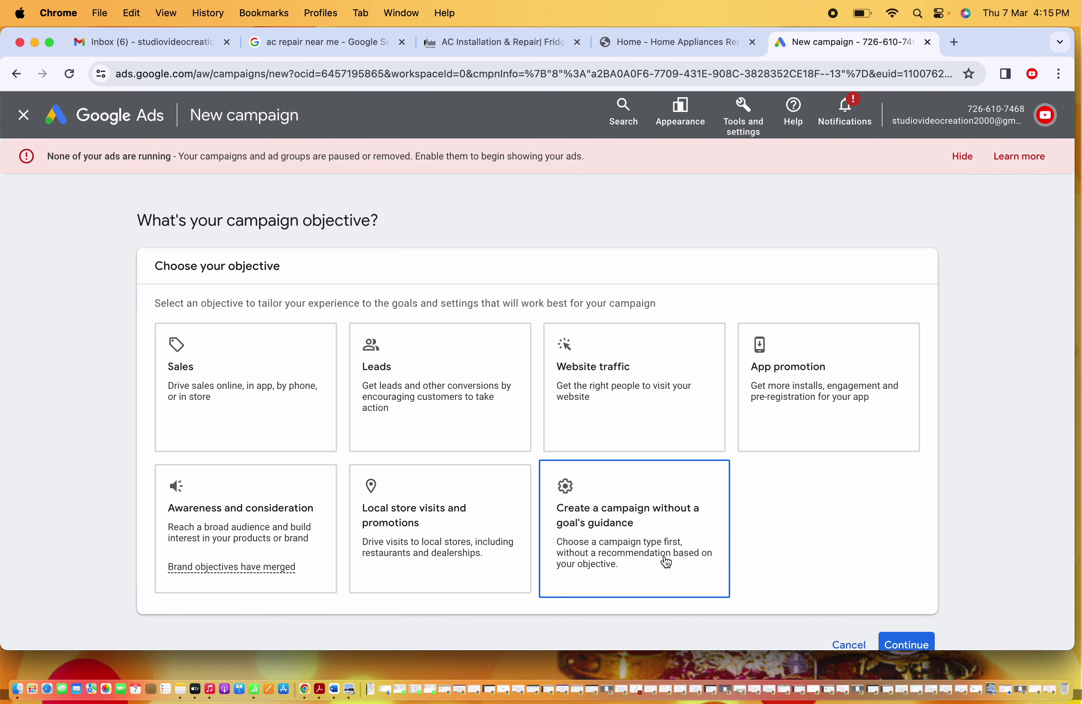
{"action": "left_click", "coordinate": [462, 423]}
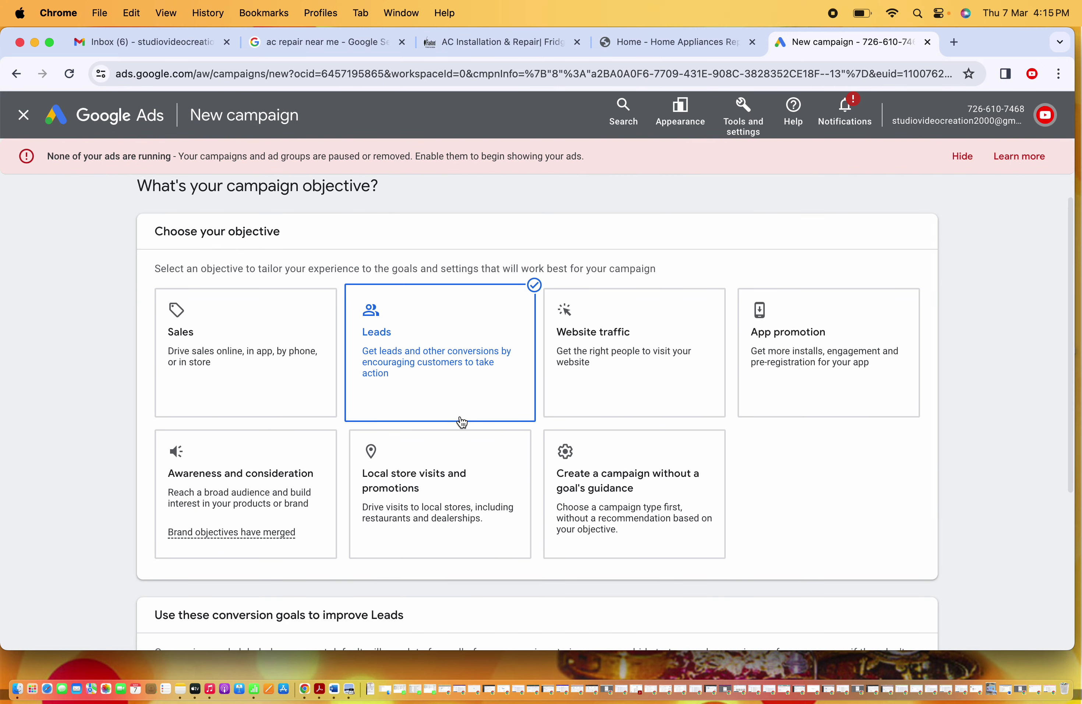
{"action": "scroll", "coordinate": [42, 354], "scroll_direction": "down", "scroll_amount": 5}
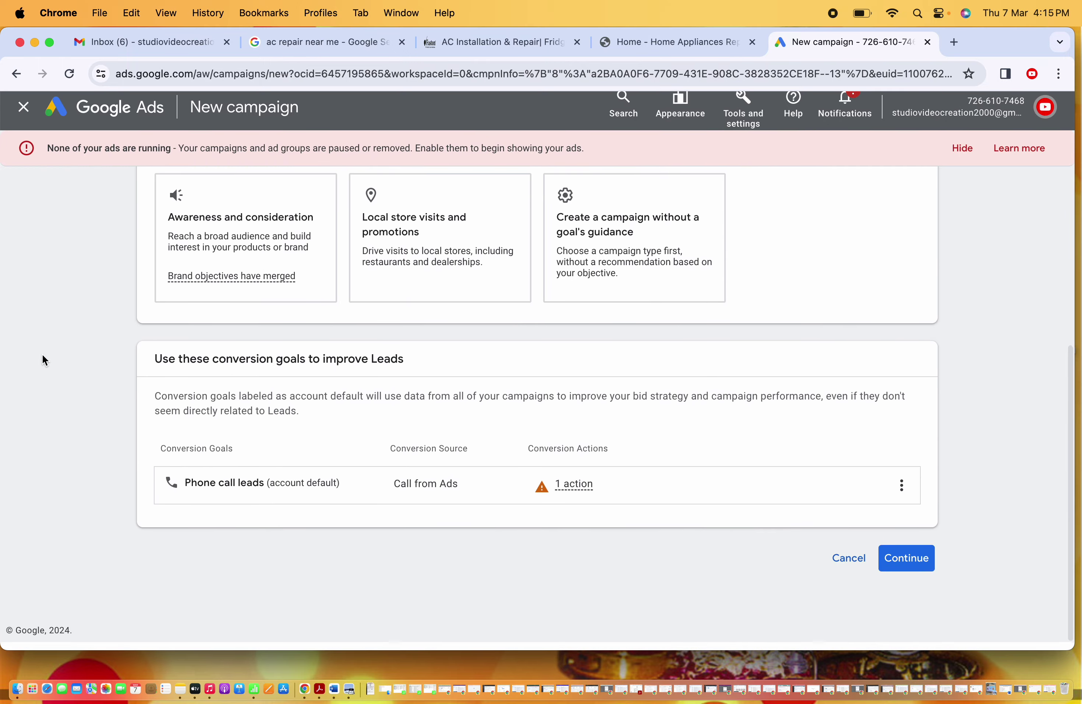
{"action": "left_click", "coordinate": [901, 565]}
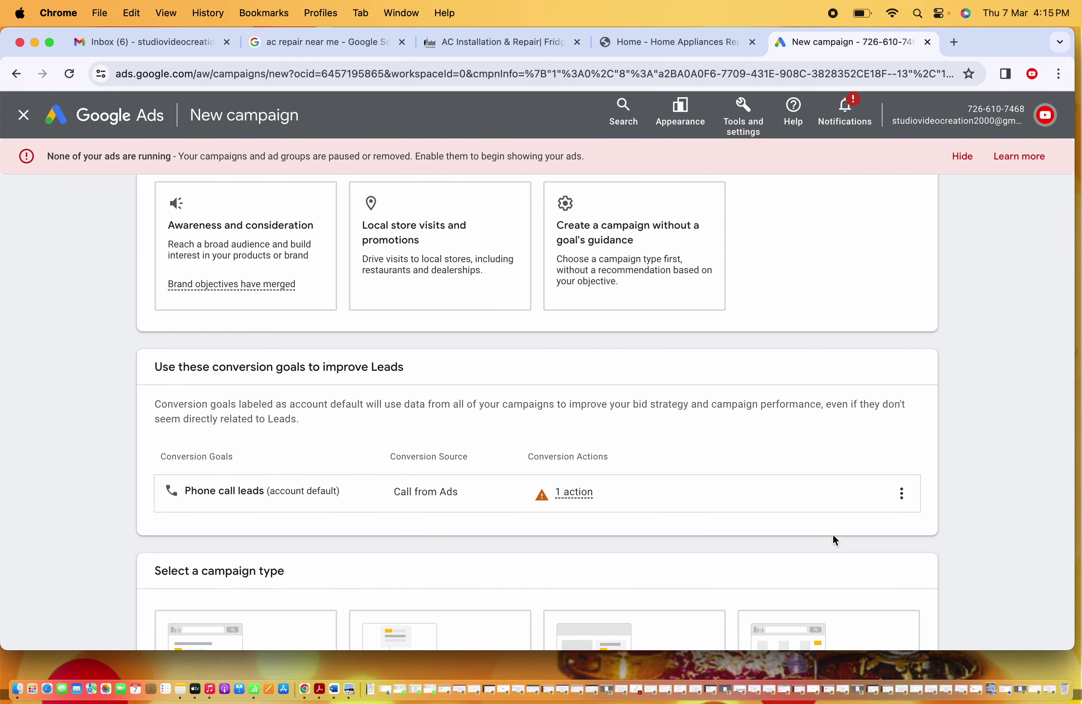
Step: Choose the Search campaign type and enable website visits and phone calls as ways to reach the goal
{"action": "left_click", "coordinate": [273, 312]}
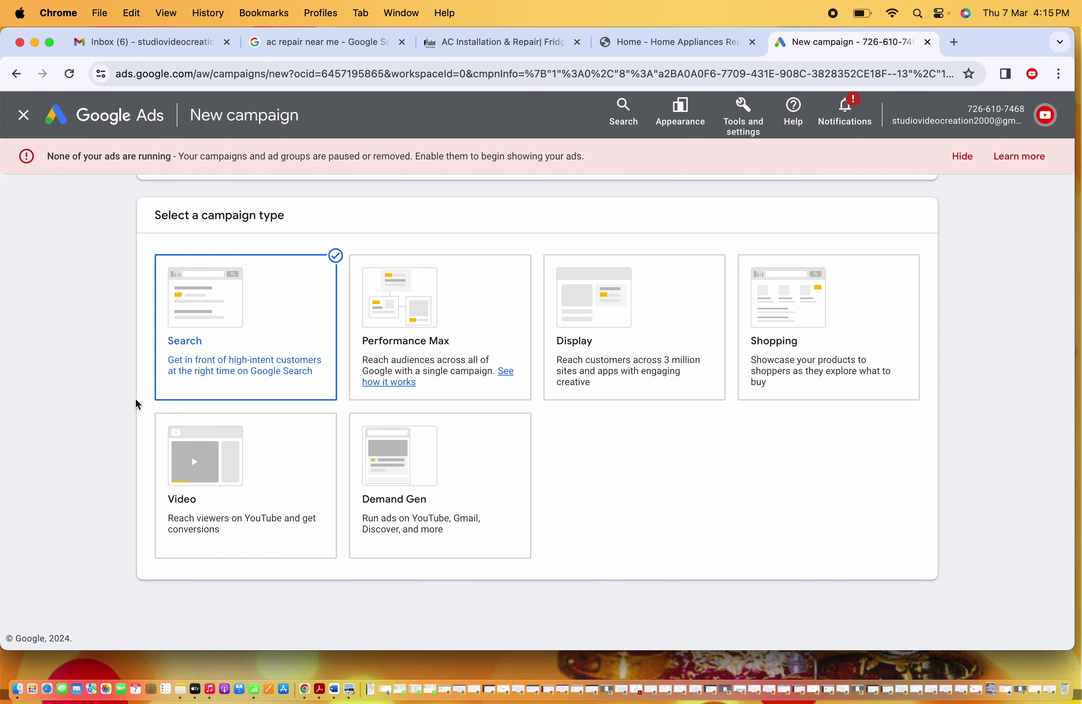
{"action": "scroll", "coordinate": [138, 404], "scroll_direction": "down", "scroll_amount": 5}
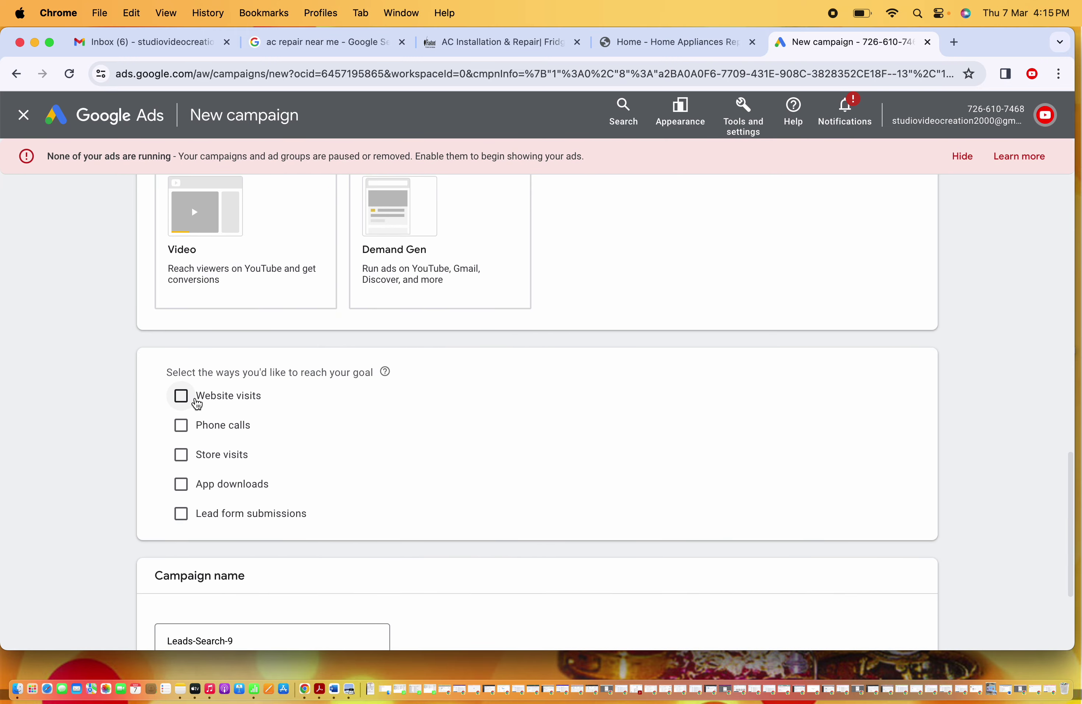
{"action": "left_click", "coordinate": [199, 403]}
{"action": "left_click", "coordinate": [182, 478]}
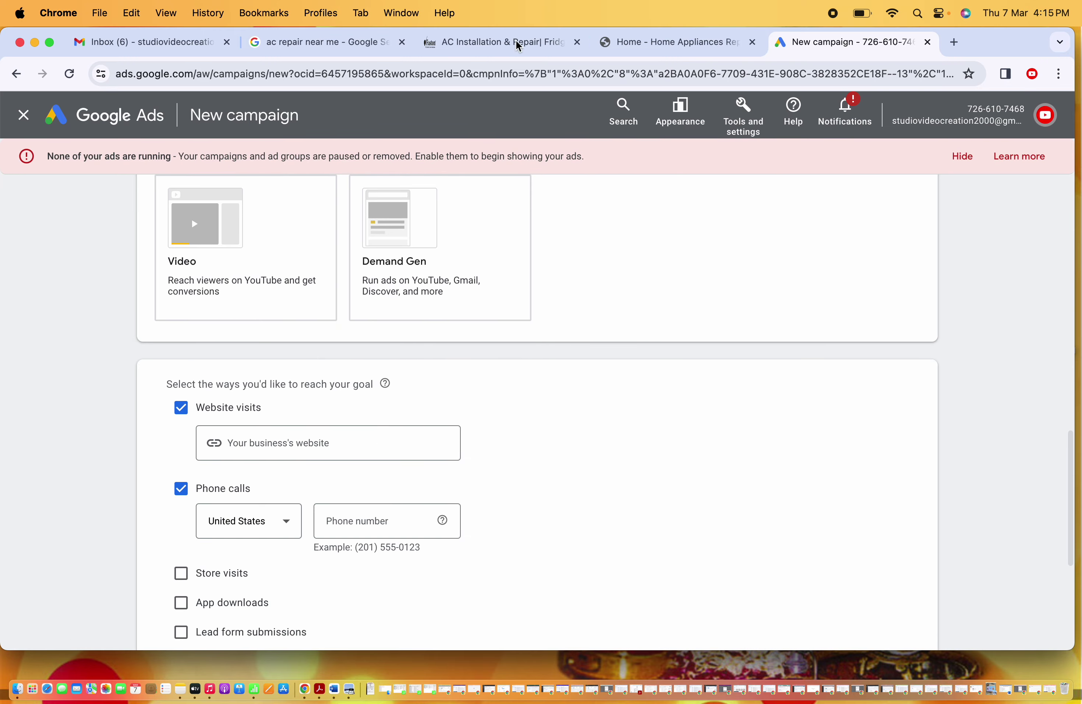
{"action": "left_click", "coordinate": [321, 46]}
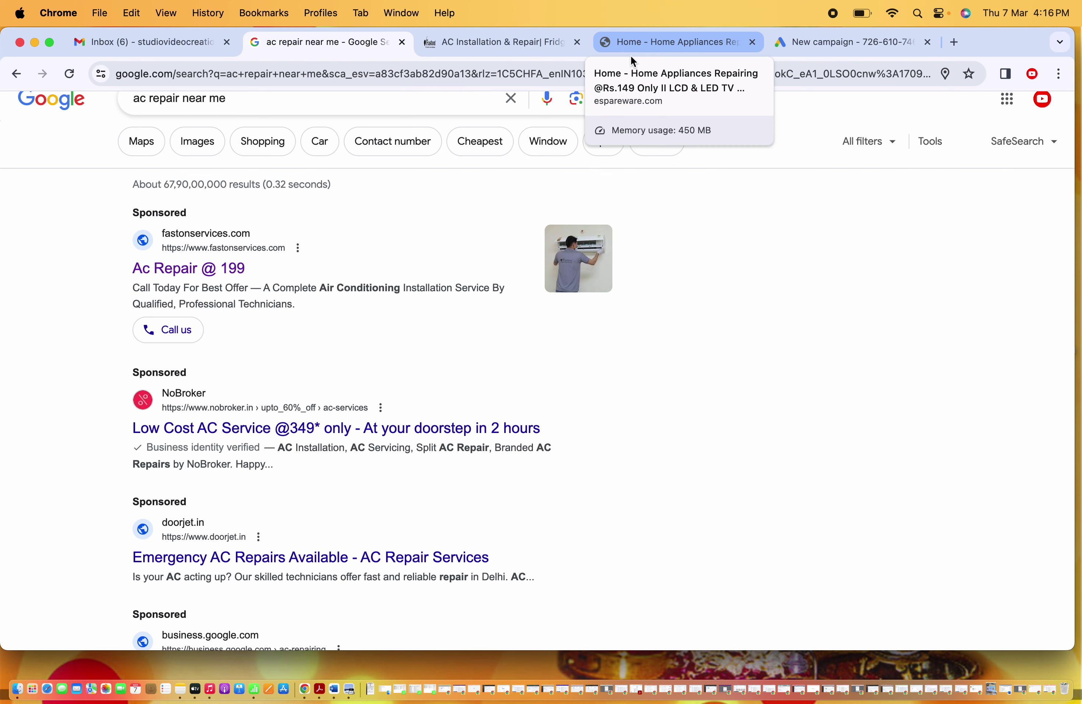
{"action": "left_click", "coordinate": [631, 55]}
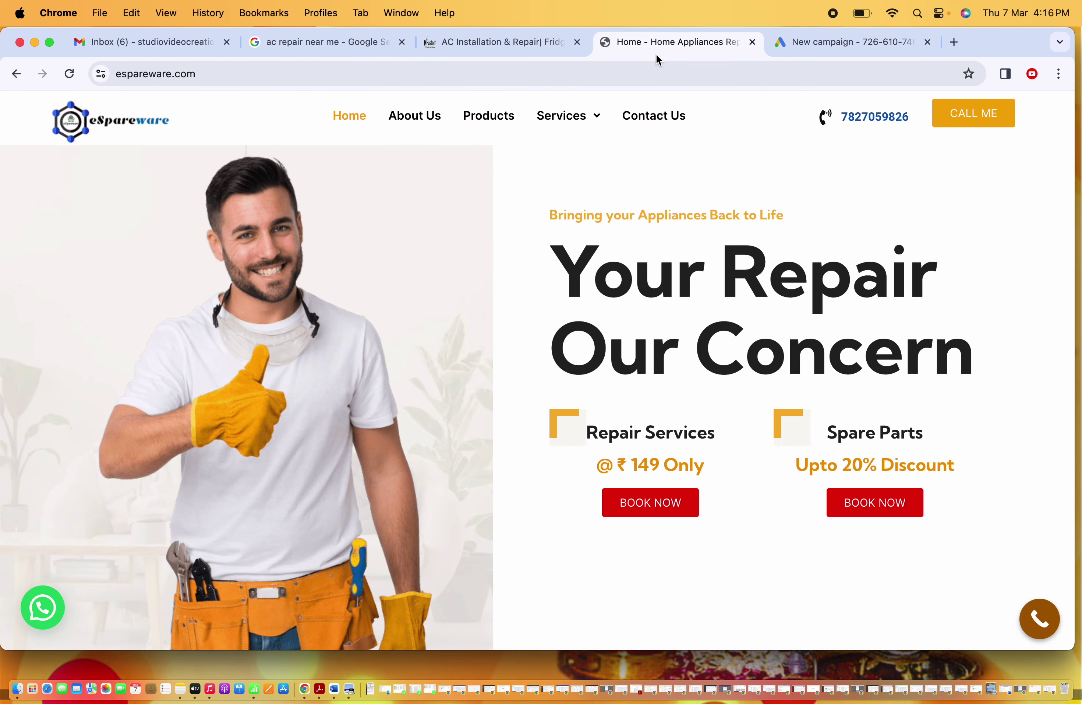
{"action": "left_click", "coordinate": [554, 70]}
{"action": "key", "text": "super+c"}
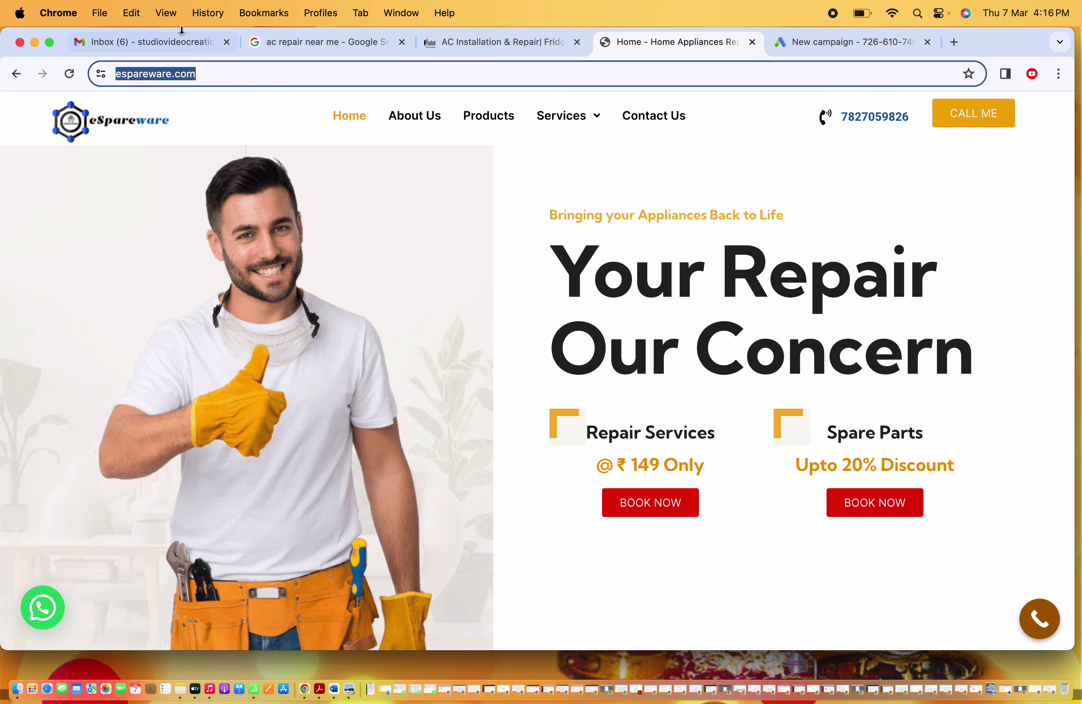
{"action": "left_click", "coordinate": [301, 41]}
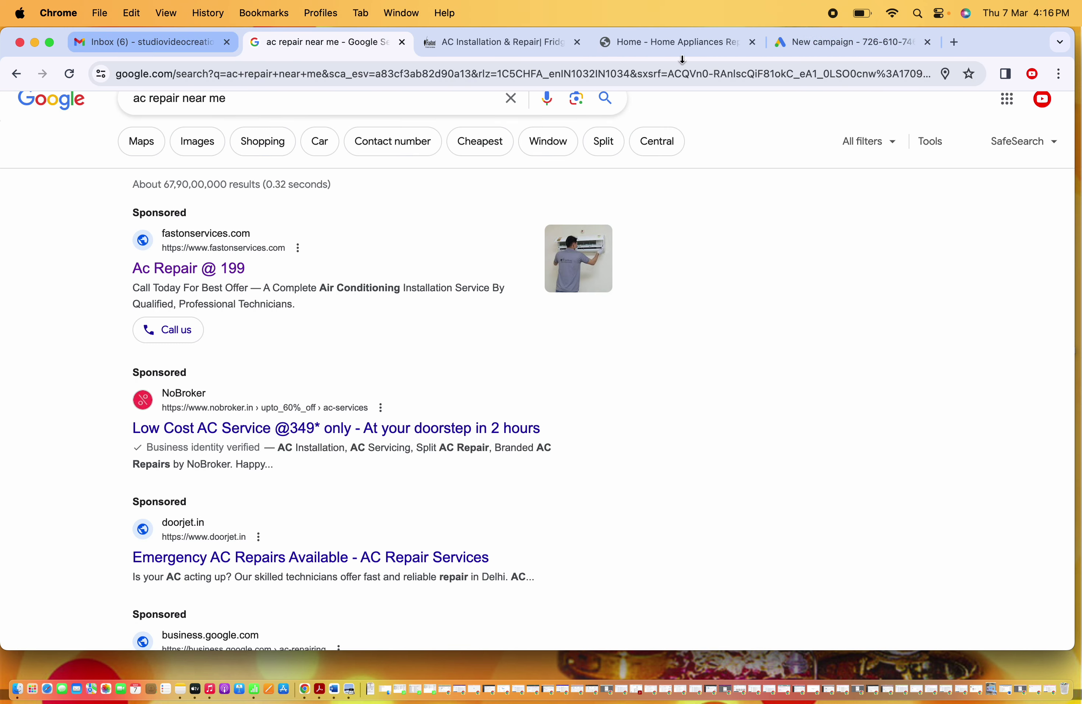
{"action": "left_click", "coordinate": [813, 51]}
{"action": "left_click", "coordinate": [277, 439]}
{"action": "key", "text": "super+v"}
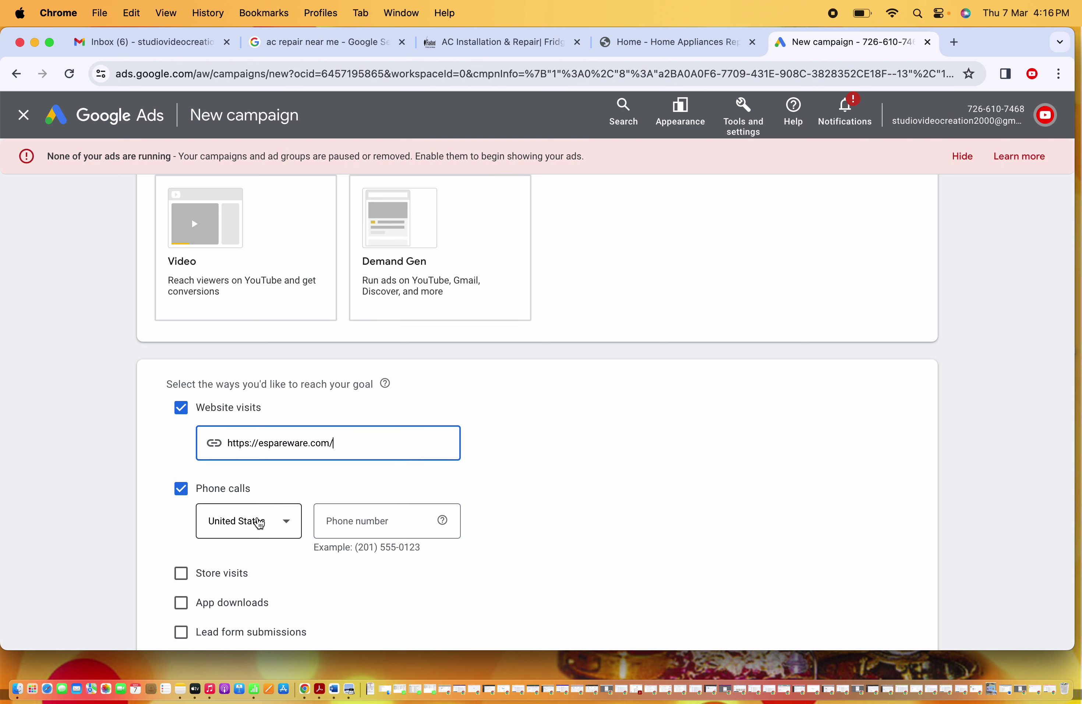
Step: Set the country for the phone calls number to India
{"action": "left_click", "coordinate": [260, 524]}
{"action": "scroll", "coordinate": [259, 524], "scroll_direction": "up", "scroll_amount": 10}
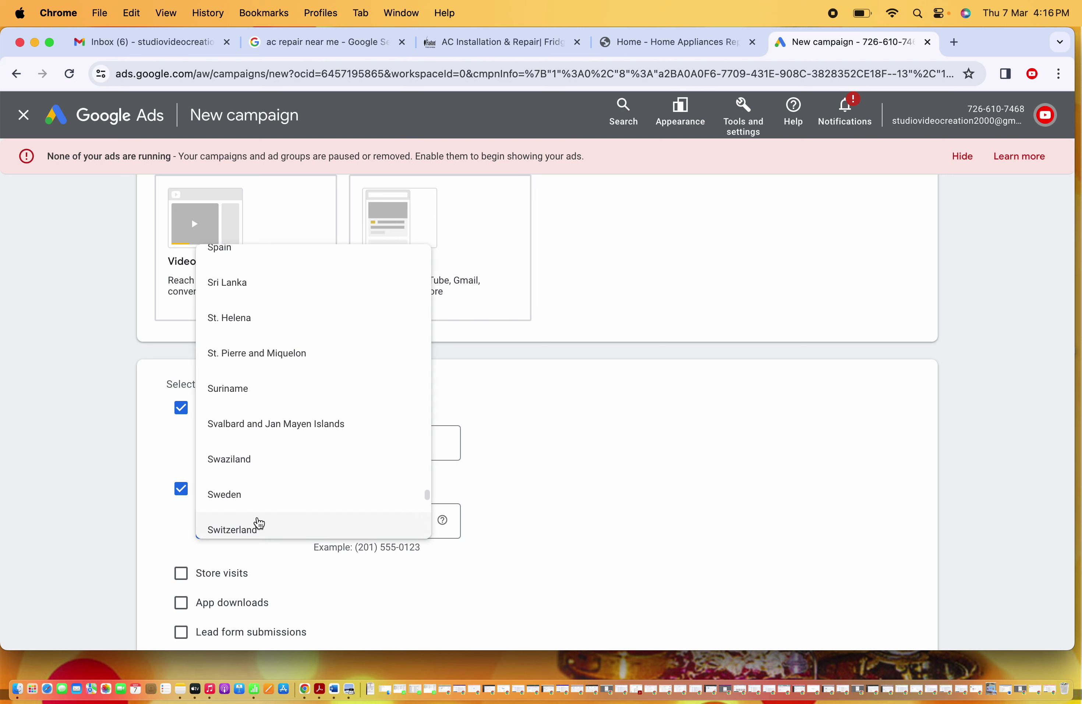
{"action": "scroll", "coordinate": [260, 523], "scroll_direction": "up", "scroll_amount": 10}
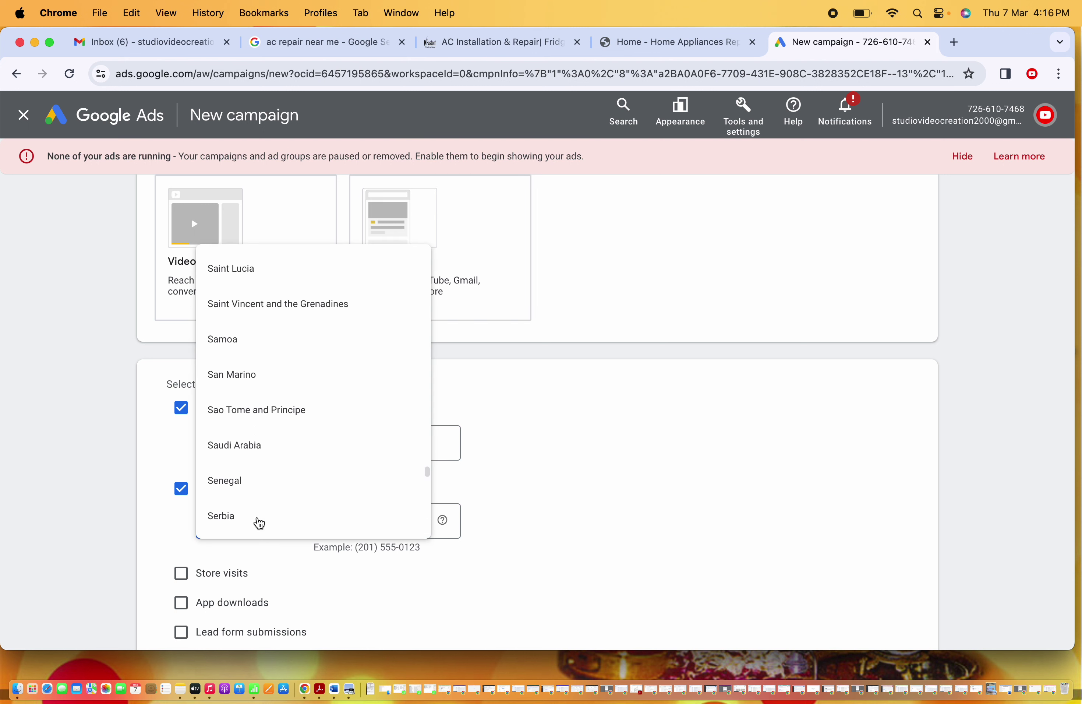
{"action": "scroll", "coordinate": [260, 523], "scroll_direction": "up", "scroll_amount": 10}
{"action": "scroll", "coordinate": [260, 524], "scroll_direction": "up", "scroll_amount": 10}
{"action": "scroll", "coordinate": [260, 523], "scroll_direction": "up", "scroll_amount": 5}
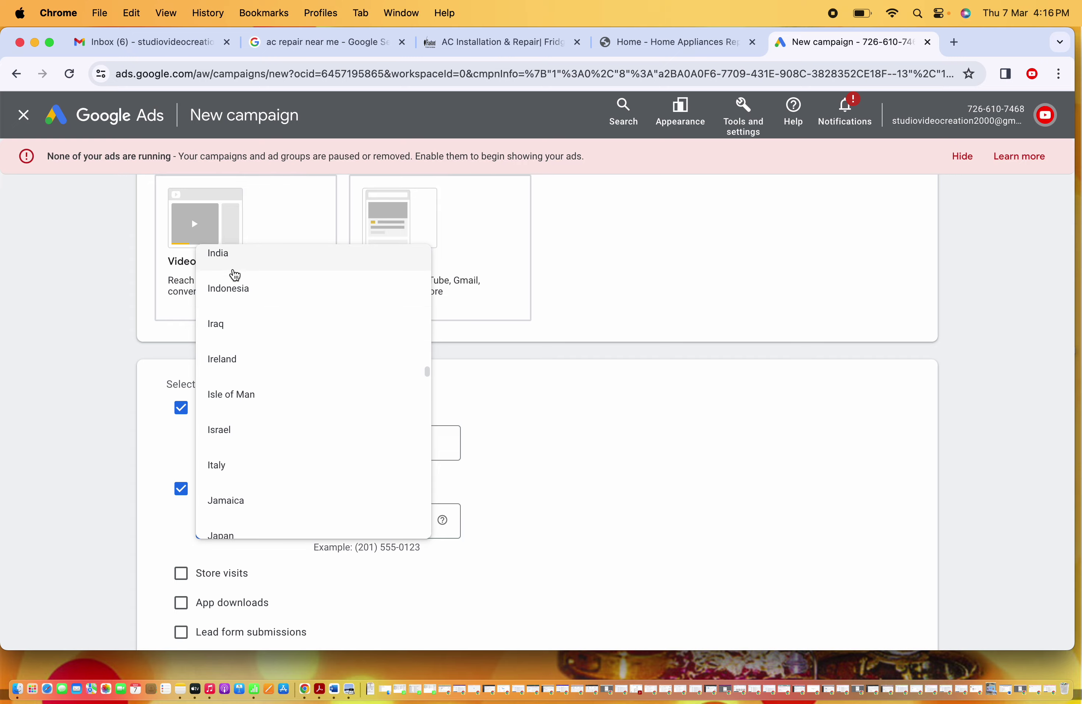
{"action": "left_click", "coordinate": [235, 270]}
Step: Copy the business phone number from the eSpareware site into the phone calls field and continue to the bidding settings
{"action": "left_click", "coordinate": [345, 522]}
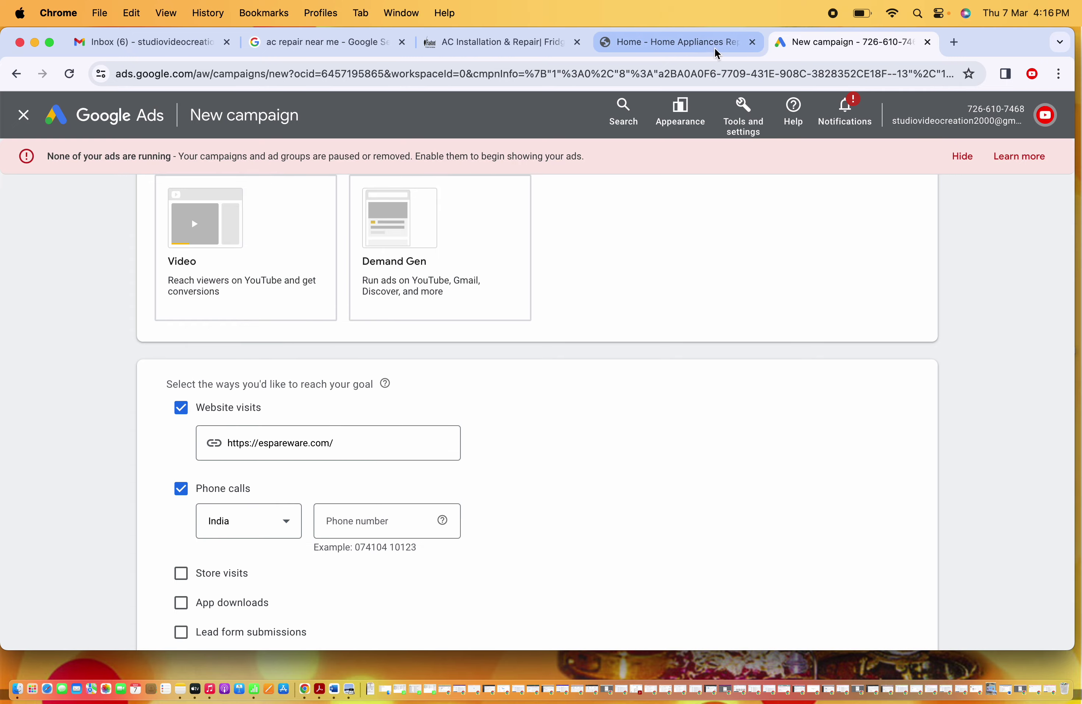
{"action": "left_click", "coordinate": [723, 45]}
{"action": "scroll", "coordinate": [804, 410], "scroll_direction": "down", "scroll_amount": 10}
{"action": "scroll", "coordinate": [813, 320], "scroll_direction": "up", "scroll_amount": 10}
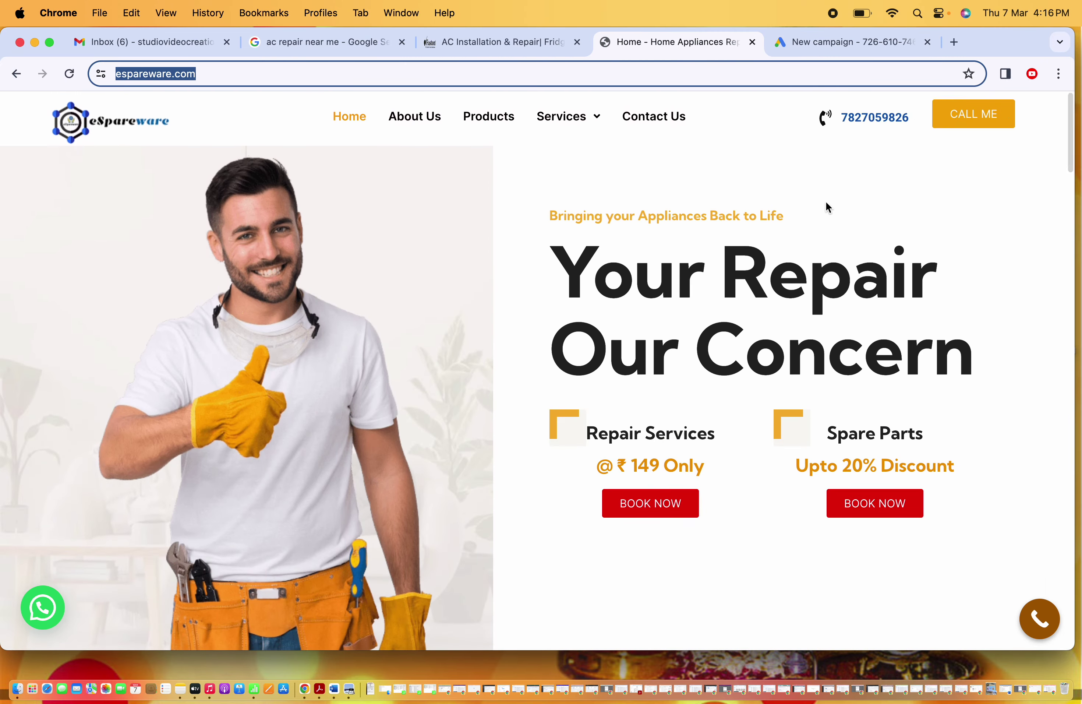
{"action": "left_click_drag", "start_coordinate": [911, 117], "coordinate": [845, 117]}
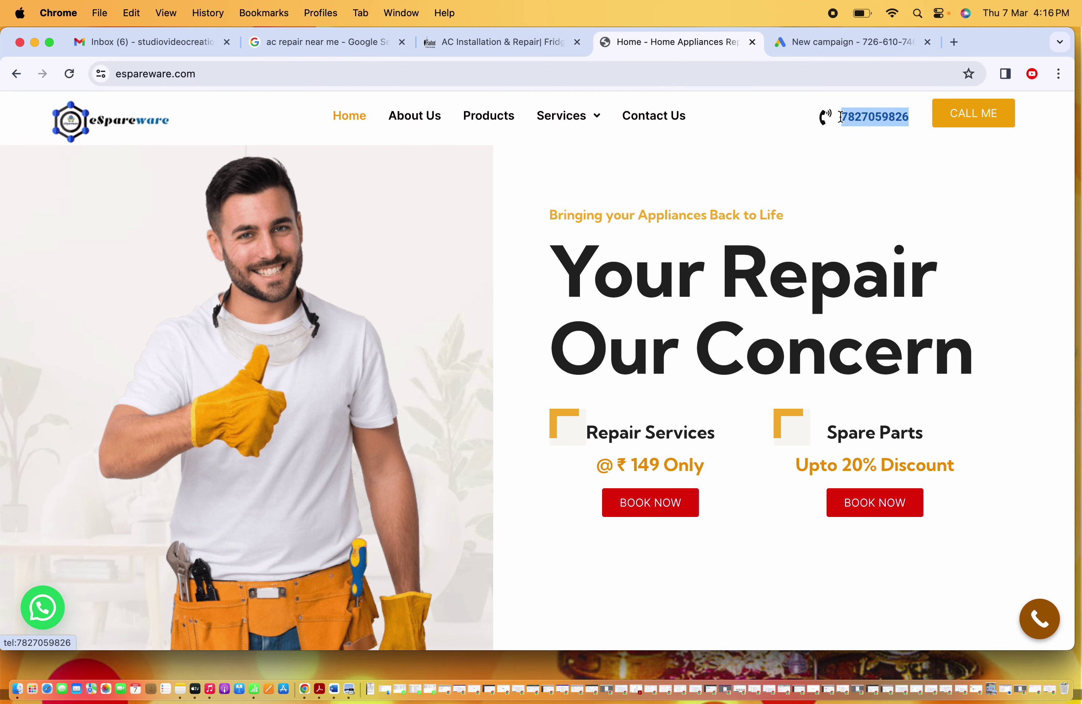
{"action": "key", "text": "super+c"}
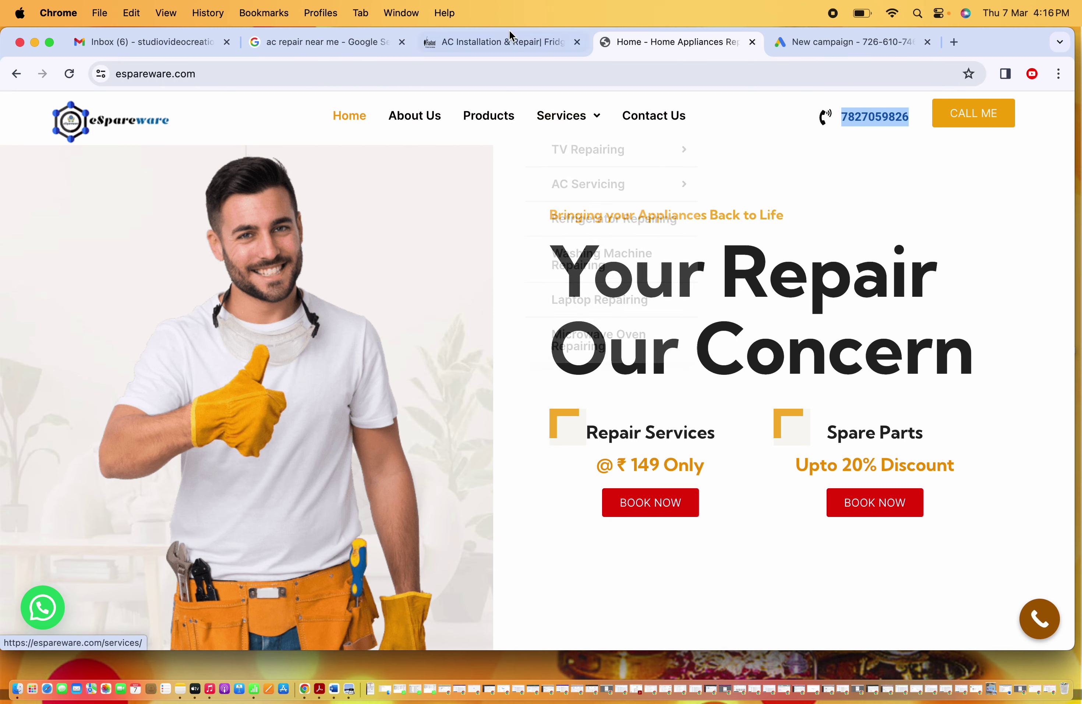
{"action": "left_click", "coordinate": [834, 43]}
{"action": "left_click", "coordinate": [361, 521]}
{"action": "key", "text": "super+v"}
{"action": "scroll", "coordinate": [628, 442], "scroll_direction": "down", "scroll_amount": 6}
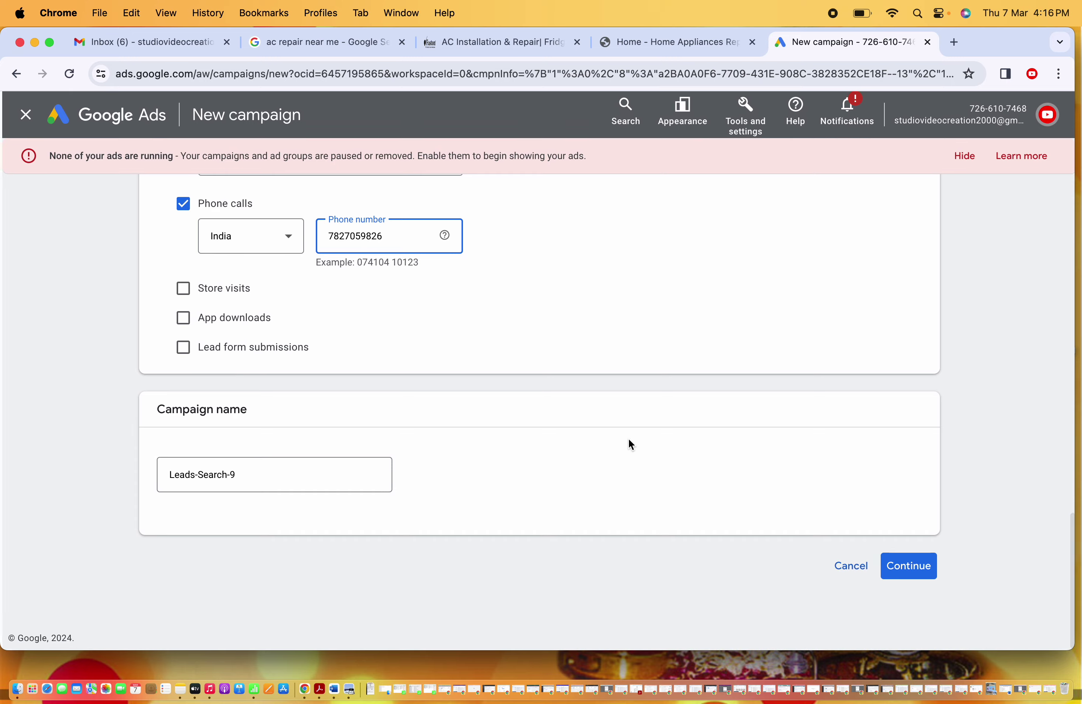
{"action": "left_click", "coordinate": [901, 585]}
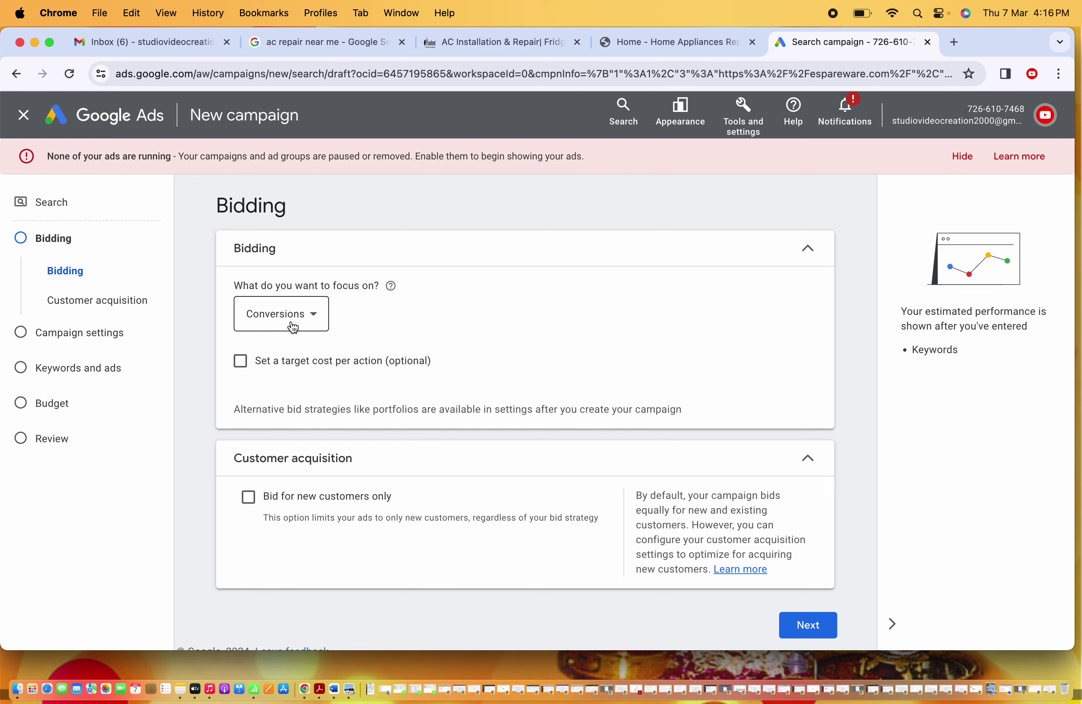
Step: Focus bidding on Clicks with a maximum CPC bid limit of ₹2 and proceed to the campaign settings
{"action": "left_click", "coordinate": [293, 327]}
{"action": "left_click", "coordinate": [283, 444]}
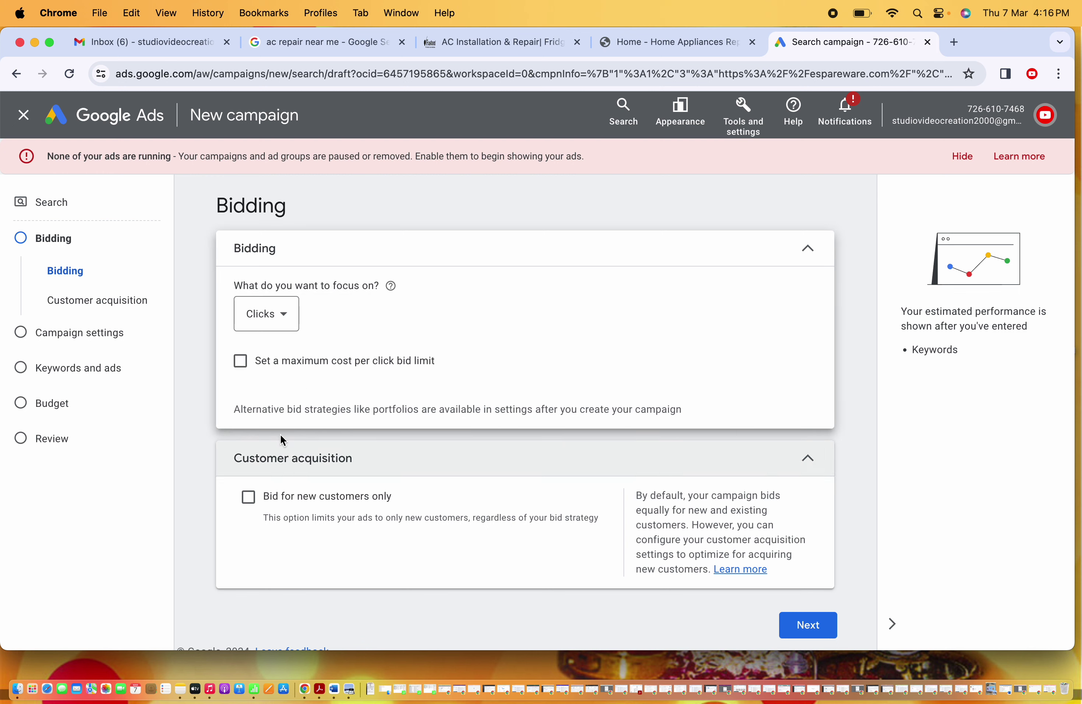
{"action": "left_click", "coordinate": [240, 360]}
{"action": "left_click", "coordinate": [316, 431]}
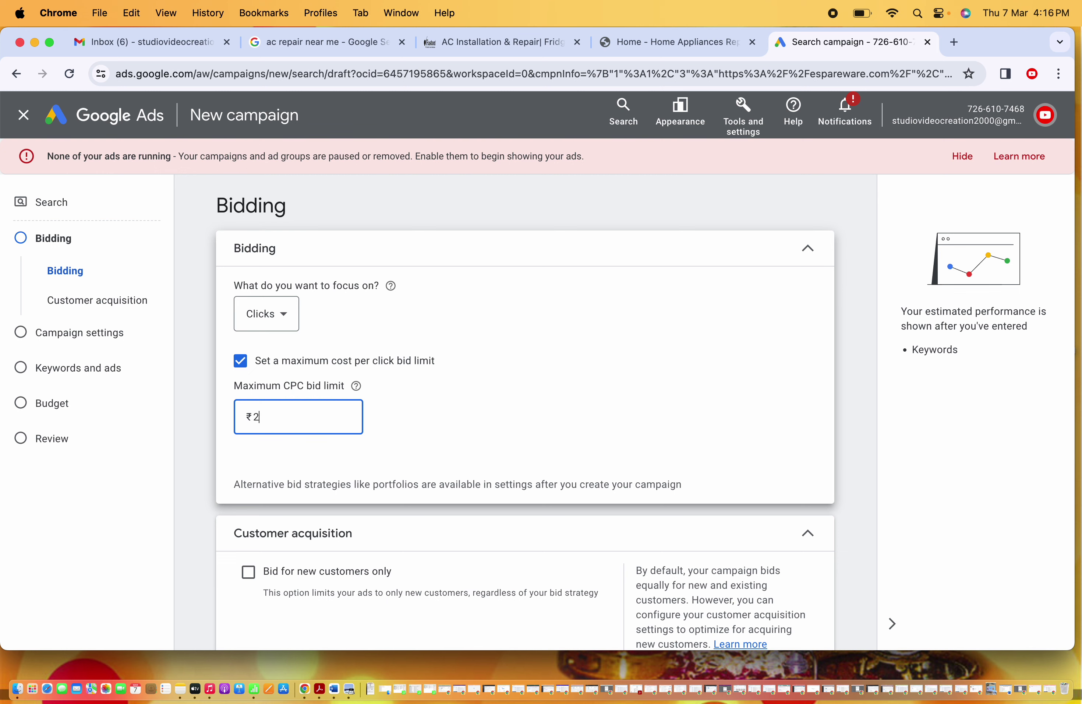
{"action": "scroll", "coordinate": [558, 446], "scroll_direction": "down", "scroll_amount": 3}
{"action": "left_click", "coordinate": [811, 619]}
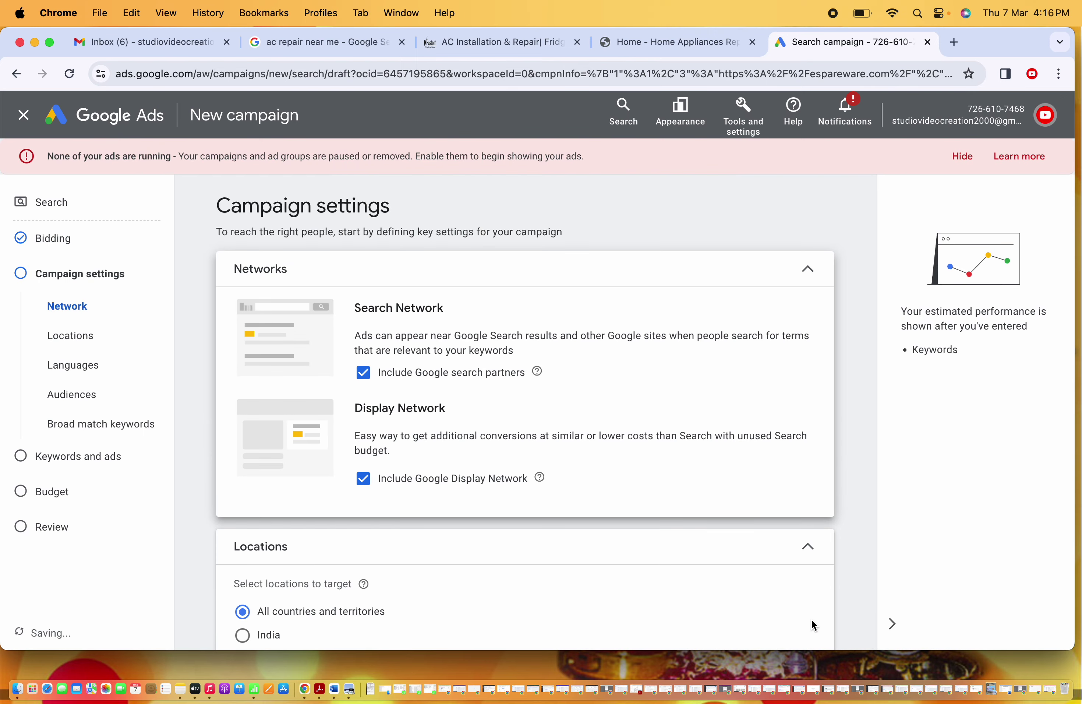
Step: Exclude Google search partners and the Google Display Network from the campaign's networks
{"action": "left_click", "coordinate": [462, 373]}
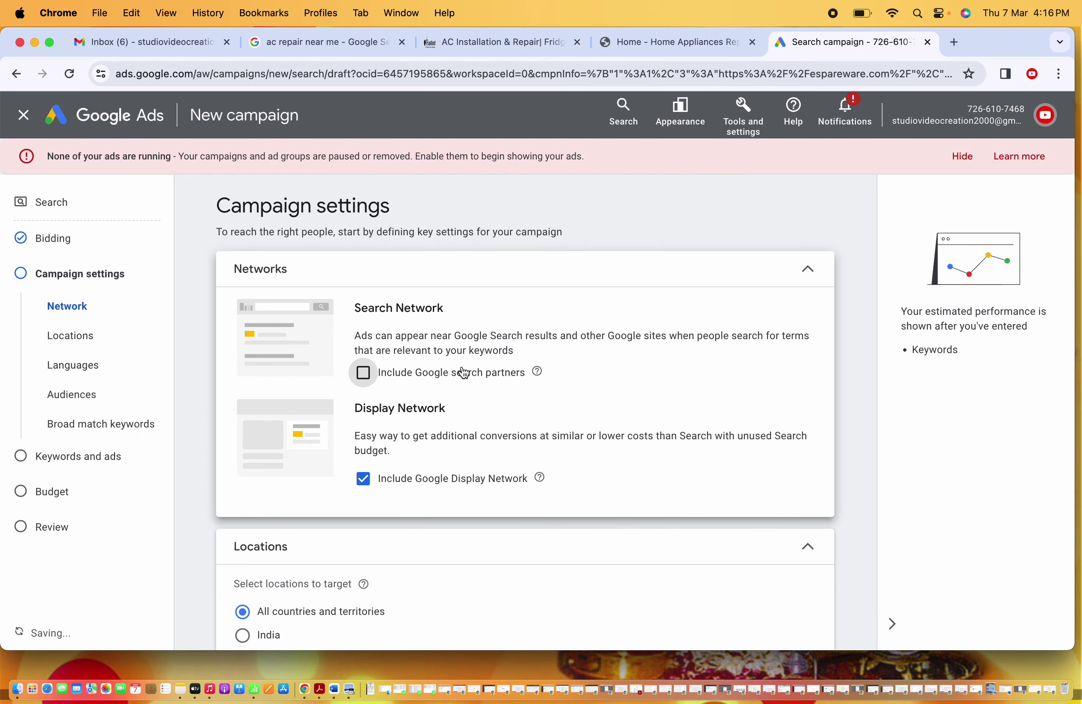
{"action": "left_click", "coordinate": [384, 485]}
Step: Target the Delhi union territory, New Delhi city and Delhi city in India as custom campaign locations
{"action": "scroll", "coordinate": [187, 407], "scroll_direction": "down", "scroll_amount": 7}
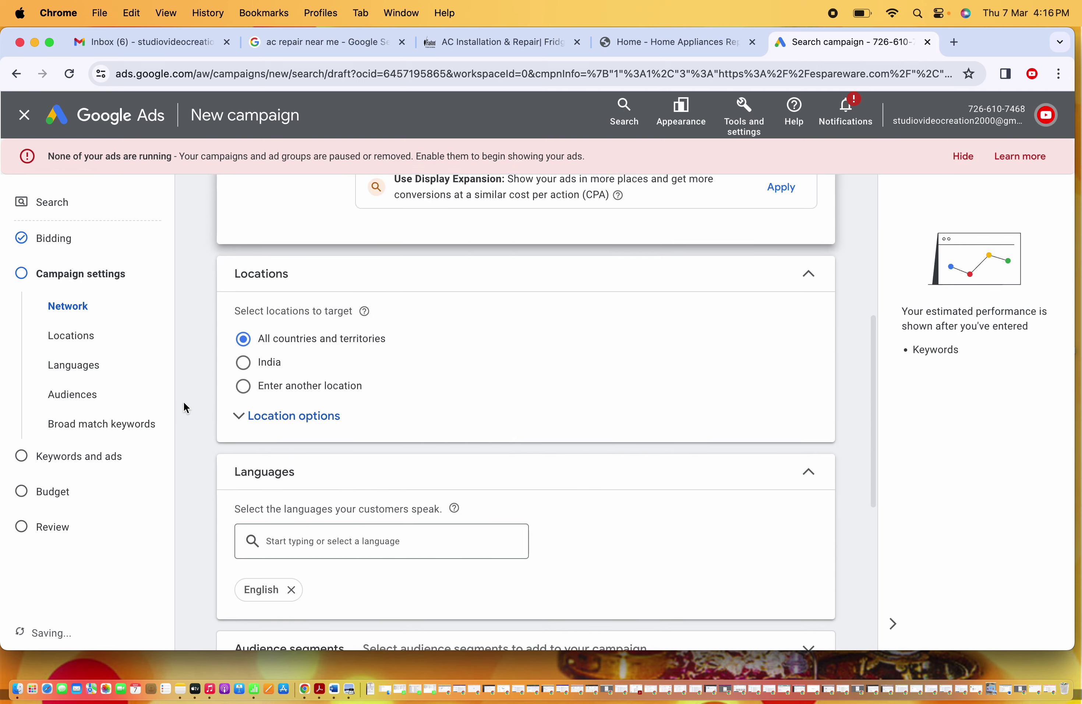
{"action": "left_click", "coordinate": [315, 388]}
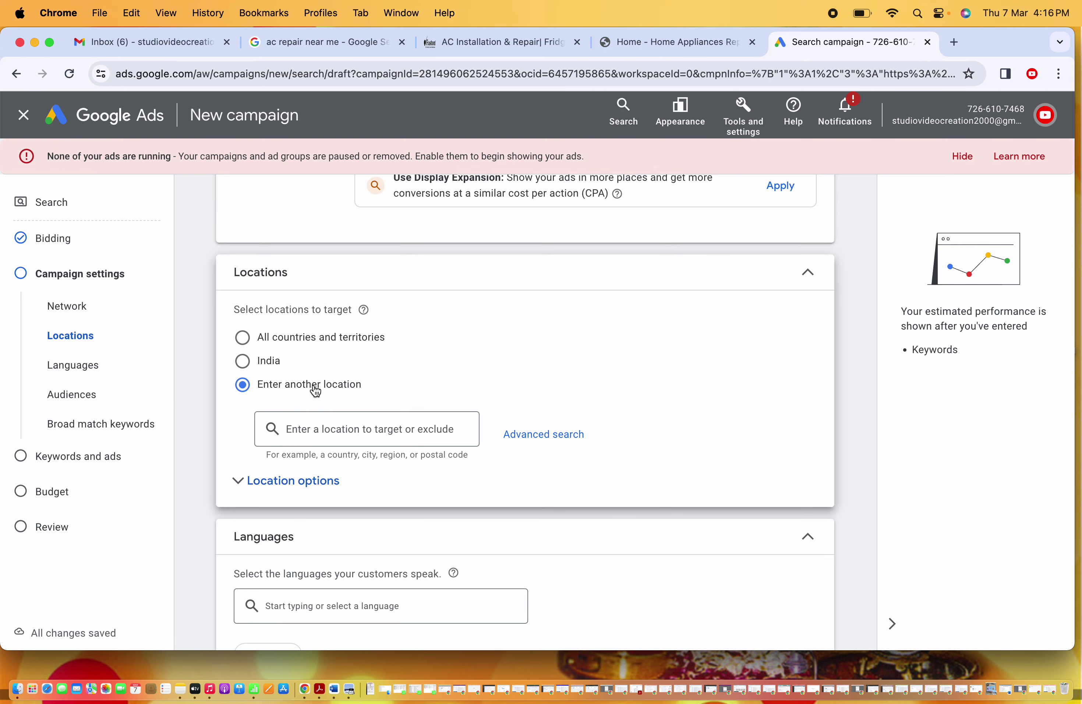
{"action": "type", "text": "delhi"}
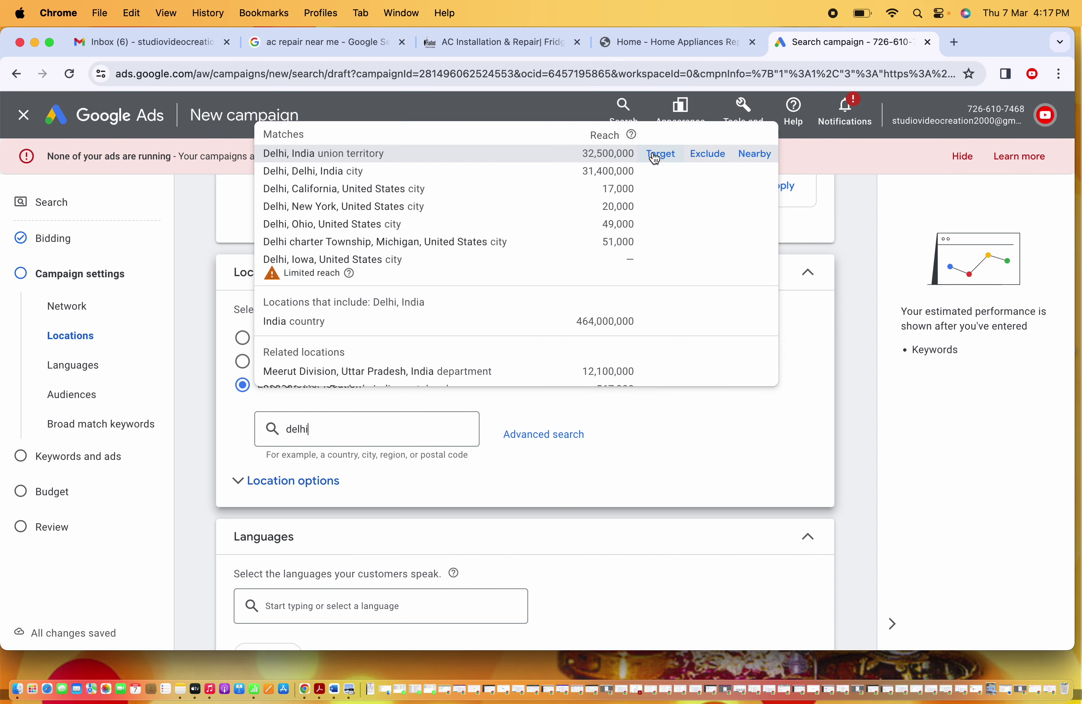
{"action": "left_click", "coordinate": [658, 154]}
{"action": "type", "text": "new delhi"}
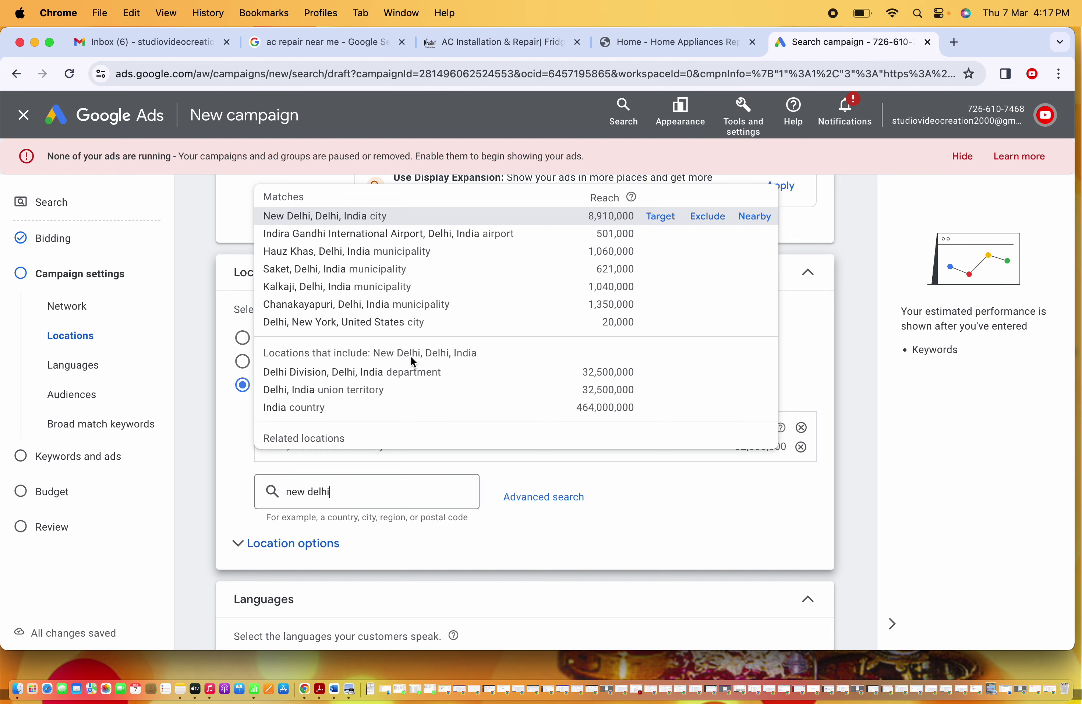
{"action": "left_click", "coordinate": [659, 217]}
{"action": "type", "text": "delhi"}
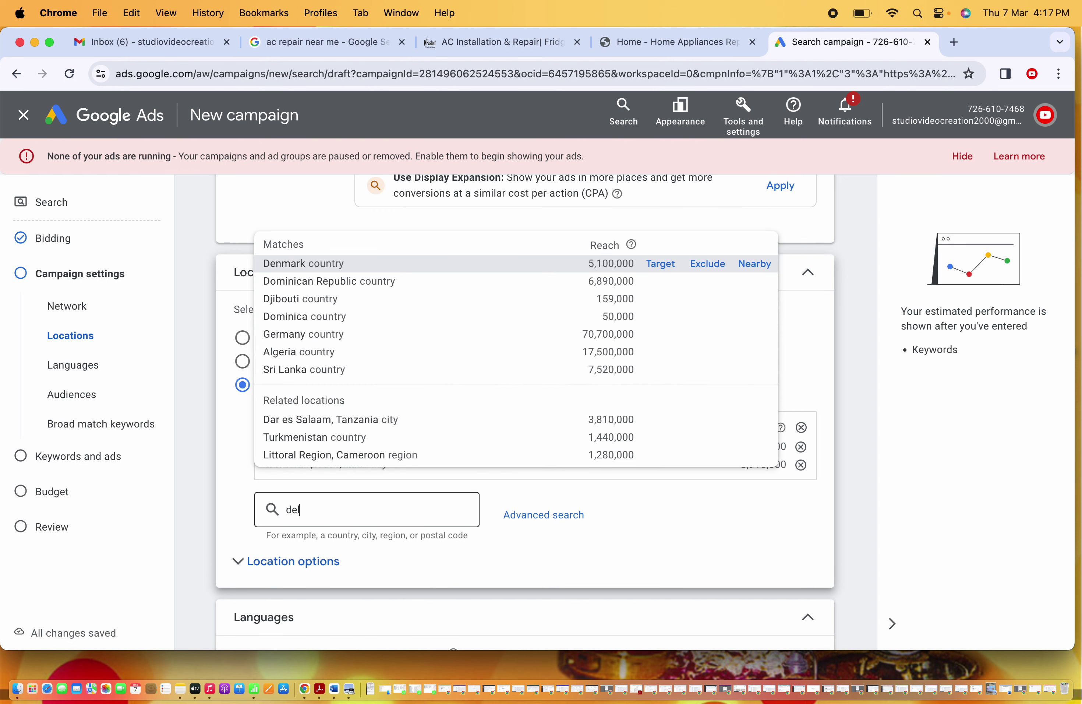
{"action": "left_click", "coordinate": [662, 253]}
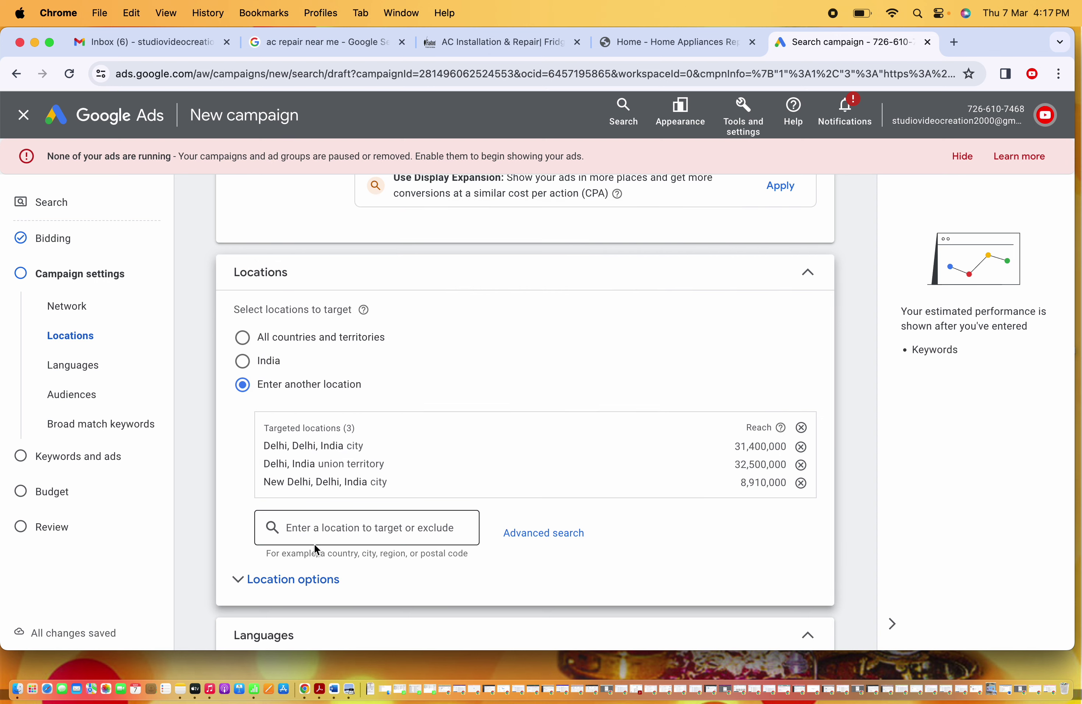
Step: Add Gurugram city in Haryana, India to the campaign's targeted locations
{"action": "type", "text": "gu"}
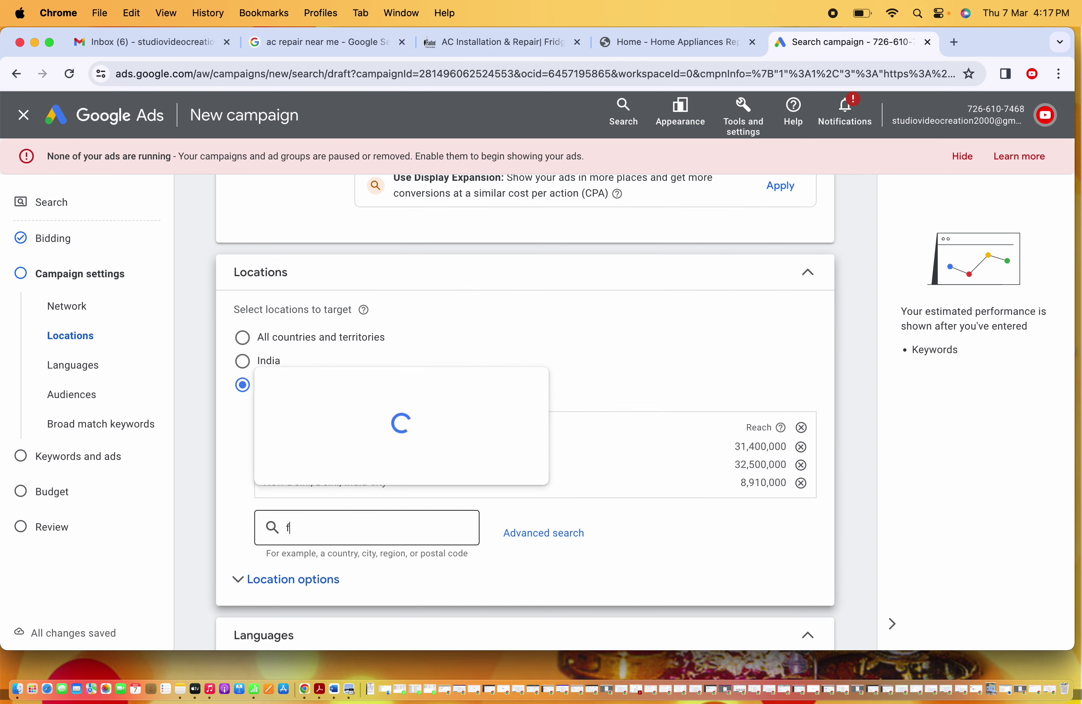
{"action": "type", "text": "rgoan"}
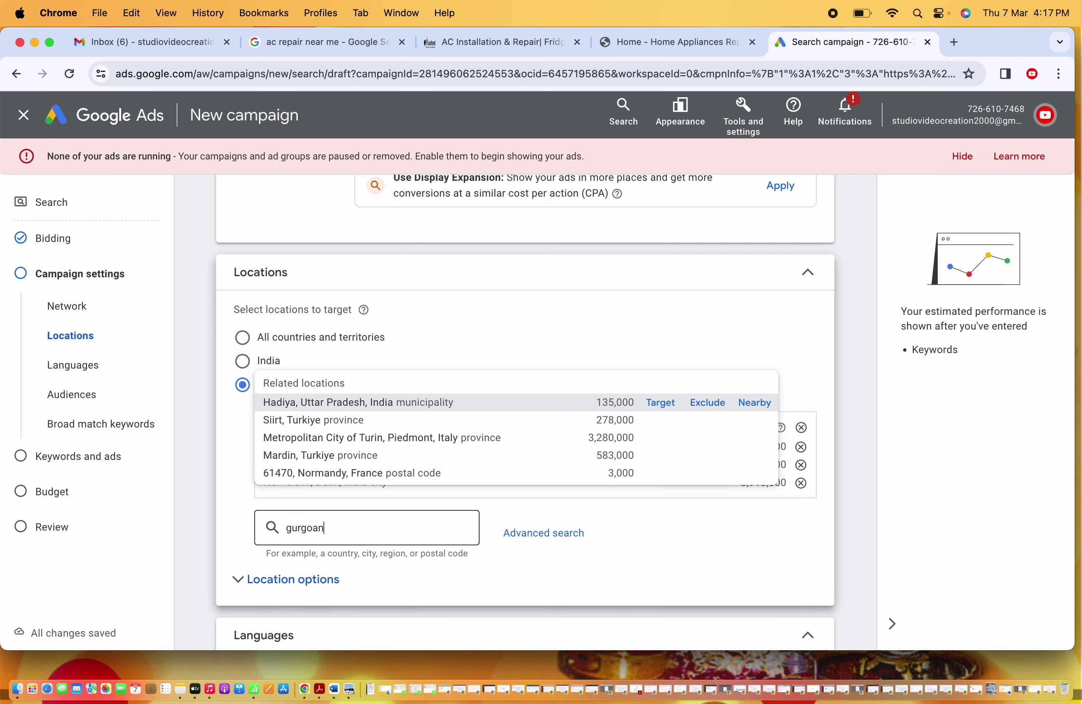
{"action": "left_click", "coordinate": [656, 253]}
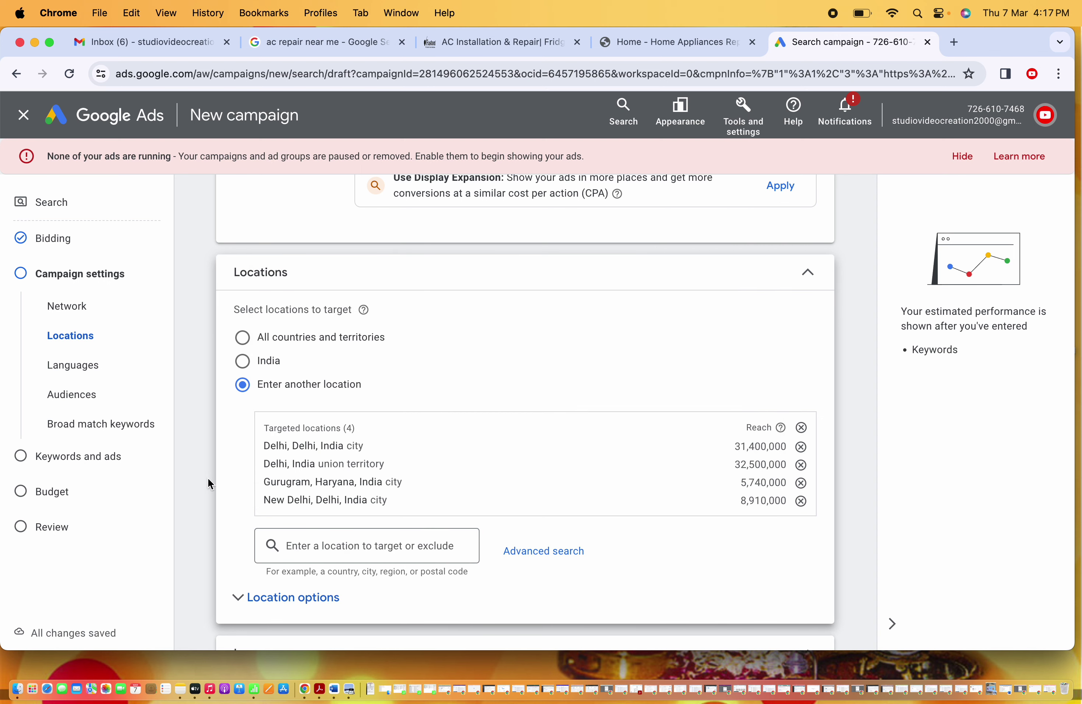
Step: Restrict location targeting to Presence: People in or regularly in your targeted locations, and continue to the keywords and ads settings
{"action": "scroll", "coordinate": [211, 485], "scroll_direction": "down", "scroll_amount": 9}
{"action": "left_click", "coordinate": [290, 339]}
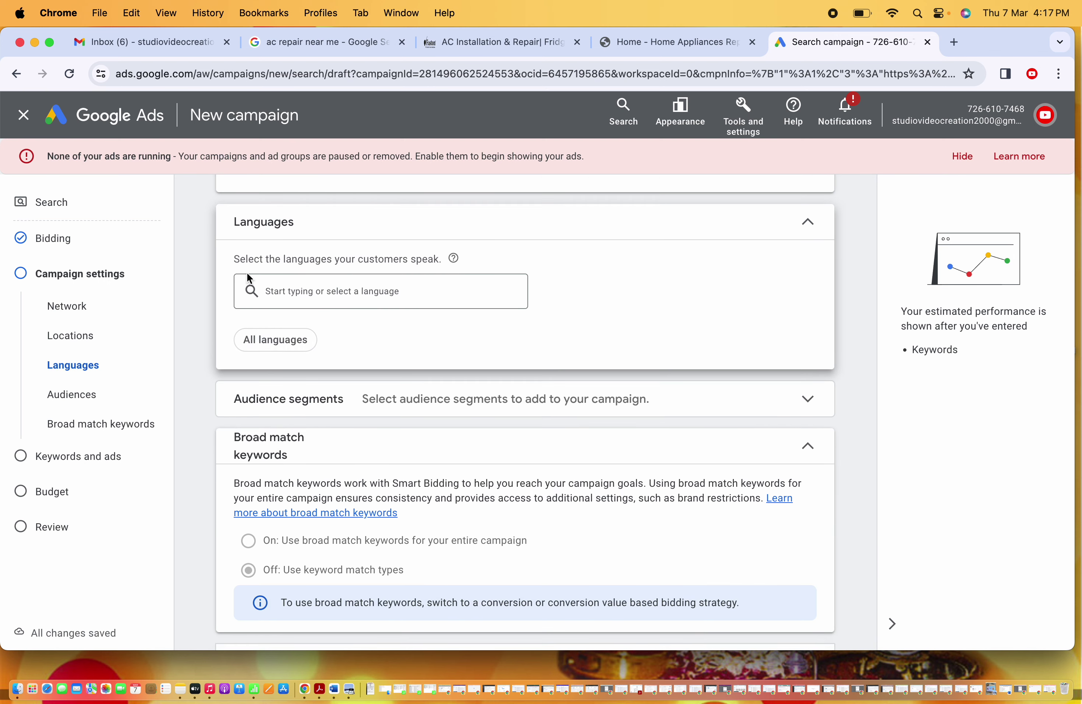
{"action": "scroll", "coordinate": [246, 278], "scroll_direction": "up", "scroll_amount": 5}
{"action": "left_click", "coordinate": [259, 363]}
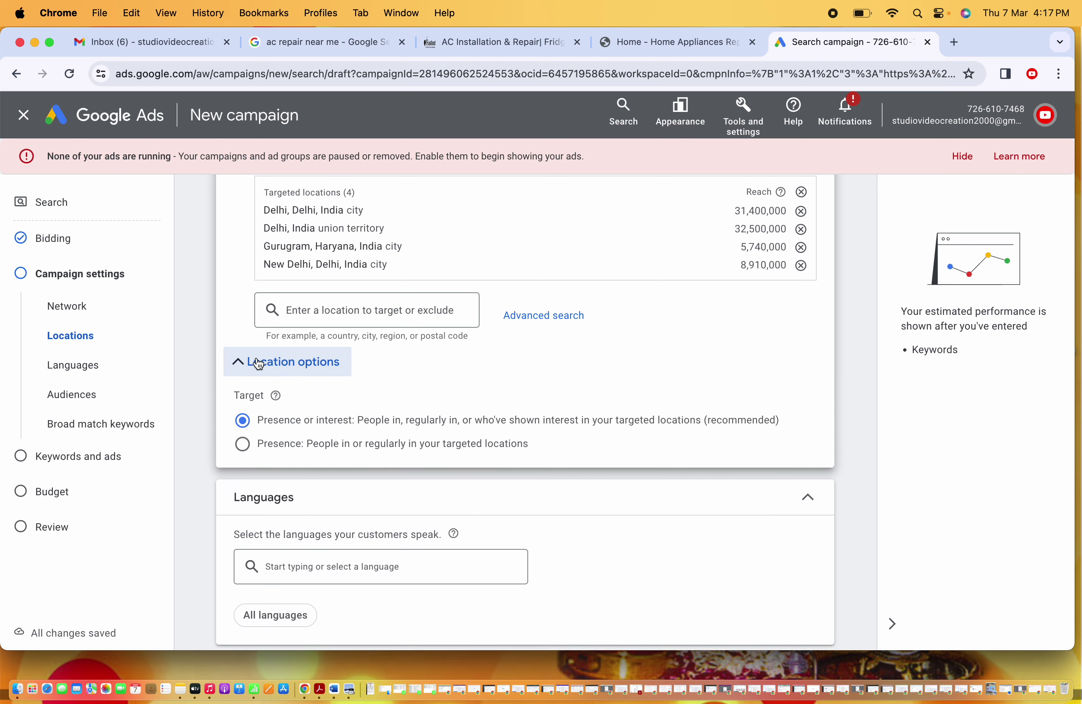
{"action": "left_click", "coordinate": [295, 446]}
{"action": "left_click", "coordinate": [278, 363]}
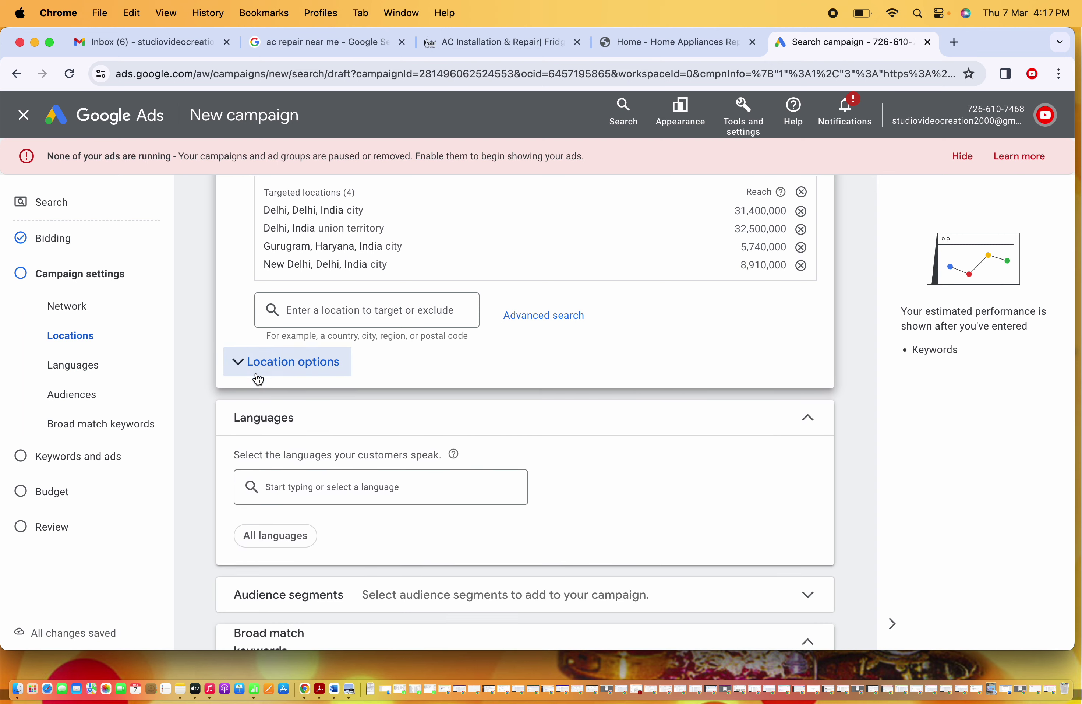
{"action": "scroll", "coordinate": [256, 379], "scroll_direction": "down", "scroll_amount": 2}
{"action": "scroll", "coordinate": [256, 382], "scroll_direction": "down", "scroll_amount": 5}
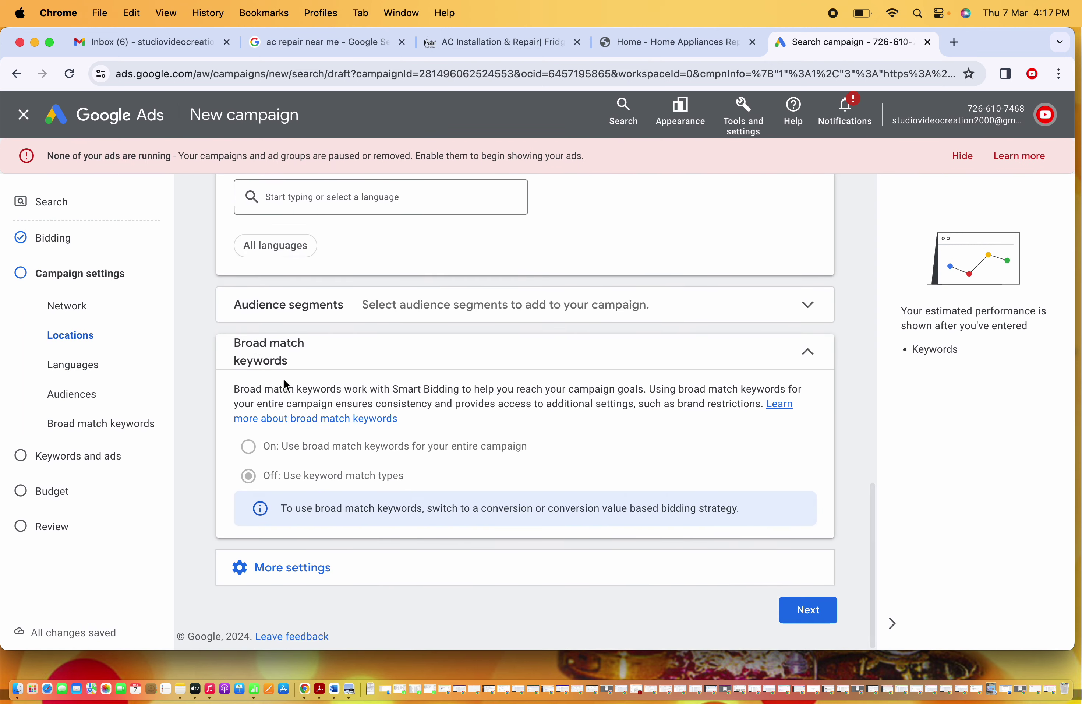
{"action": "left_click", "coordinate": [807, 610]}
Step: Review the suggested keywords for Ad group 1 from the beginning to the end of the list
{"action": "scroll", "coordinate": [445, 570], "scroll_direction": "down", "scroll_amount": 5}
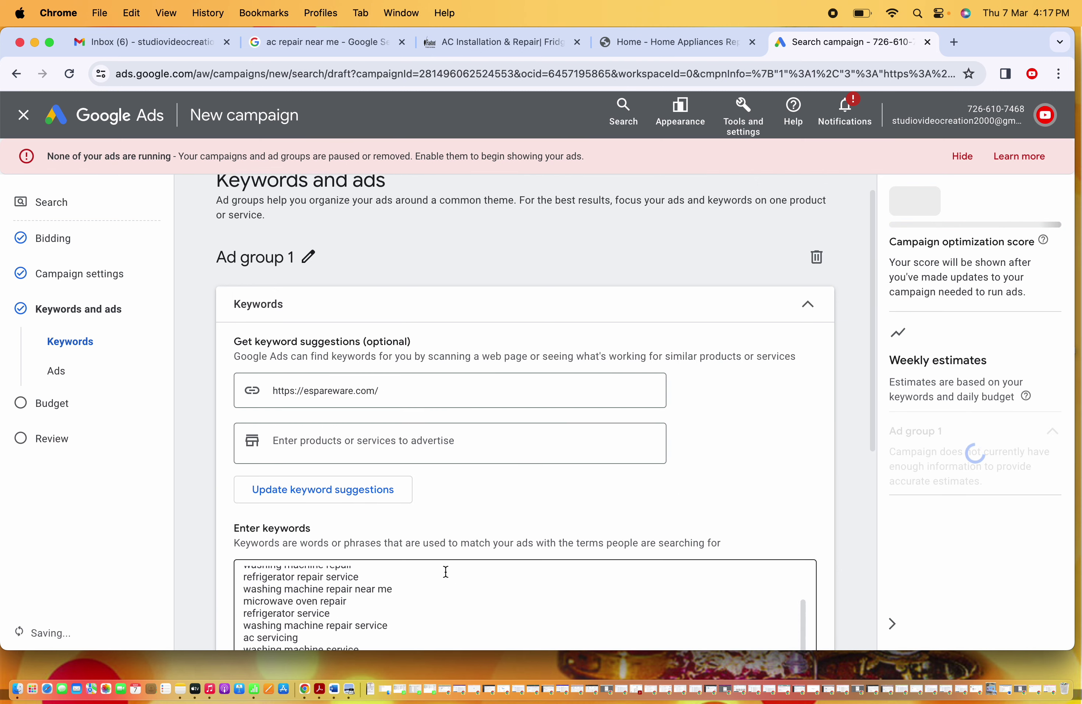
{"action": "scroll", "coordinate": [543, 452], "scroll_direction": "down", "scroll_amount": 4}
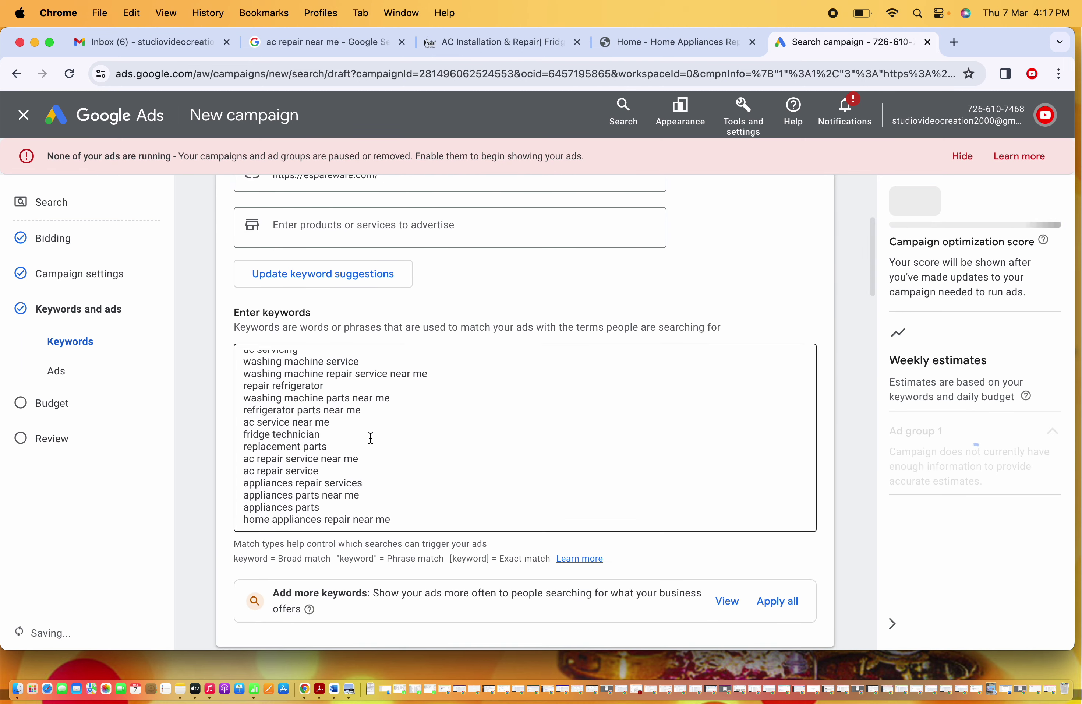
{"action": "left_click_drag", "start_coordinate": [325, 398], "coordinate": [355, 627]}
{"action": "left_click_drag", "start_coordinate": [391, 522], "coordinate": [297, 386]}
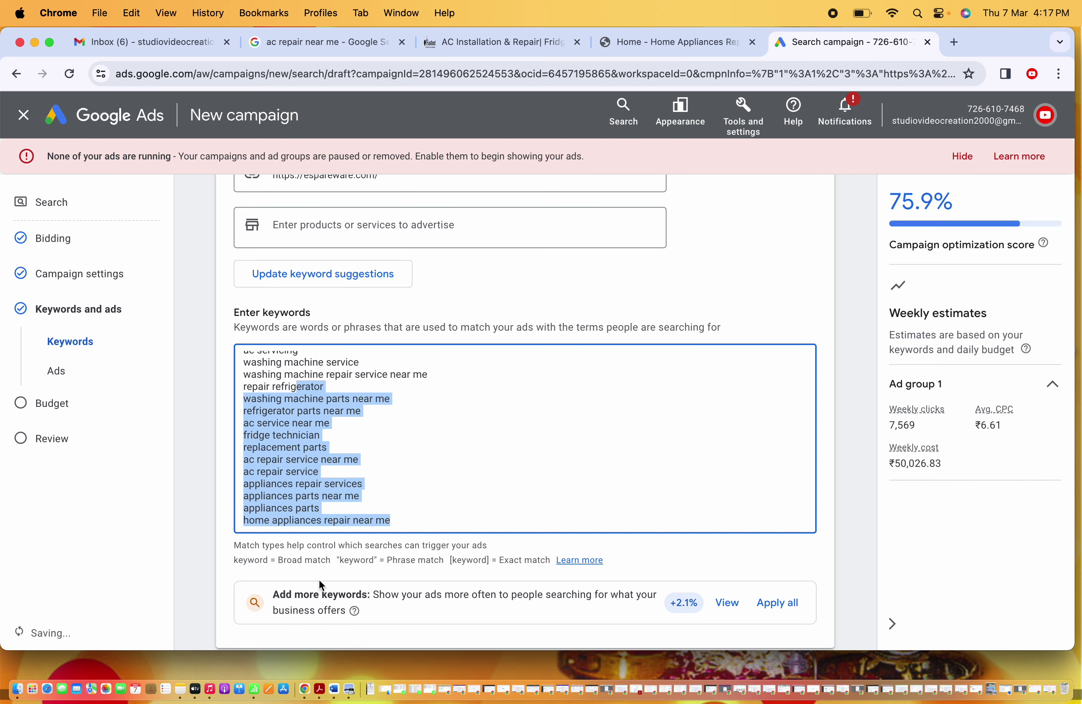
{"action": "scroll", "coordinate": [396, 471], "scroll_direction": "down", "scroll_amount": 3}
{"action": "scroll", "coordinate": [399, 297], "scroll_direction": "up", "scroll_amount": 10}
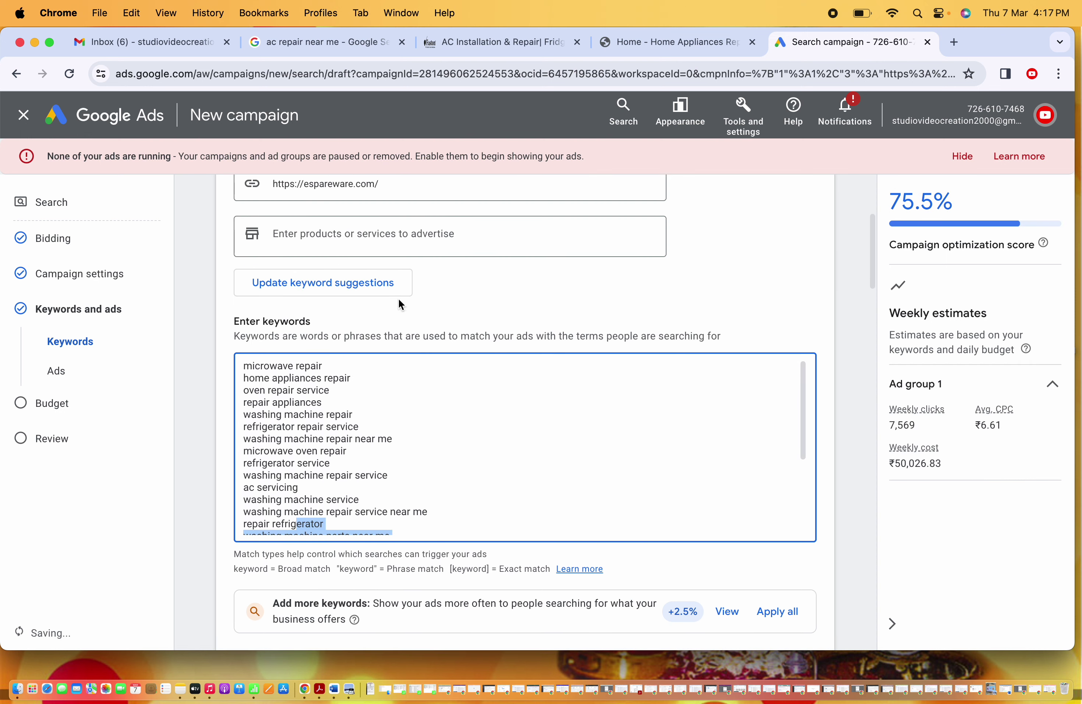
{"action": "scroll", "coordinate": [548, 473], "scroll_direction": "down", "scroll_amount": 5}
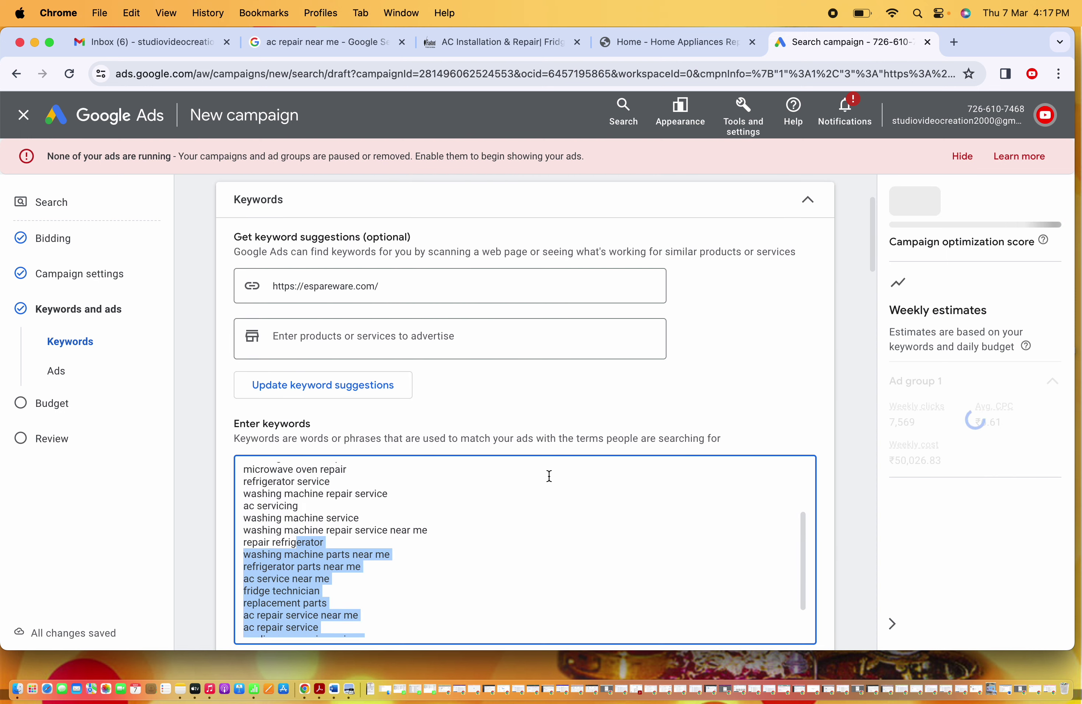
{"action": "scroll", "coordinate": [394, 524], "scroll_direction": "up", "scroll_amount": 3}
Step: Delete the first five keywords, microwave repair through washing machine repair, and the keyword replacement parts from the ad group
{"action": "left_click", "coordinate": [363, 513]}
{"action": "key", "text": "shift+super+Up"}
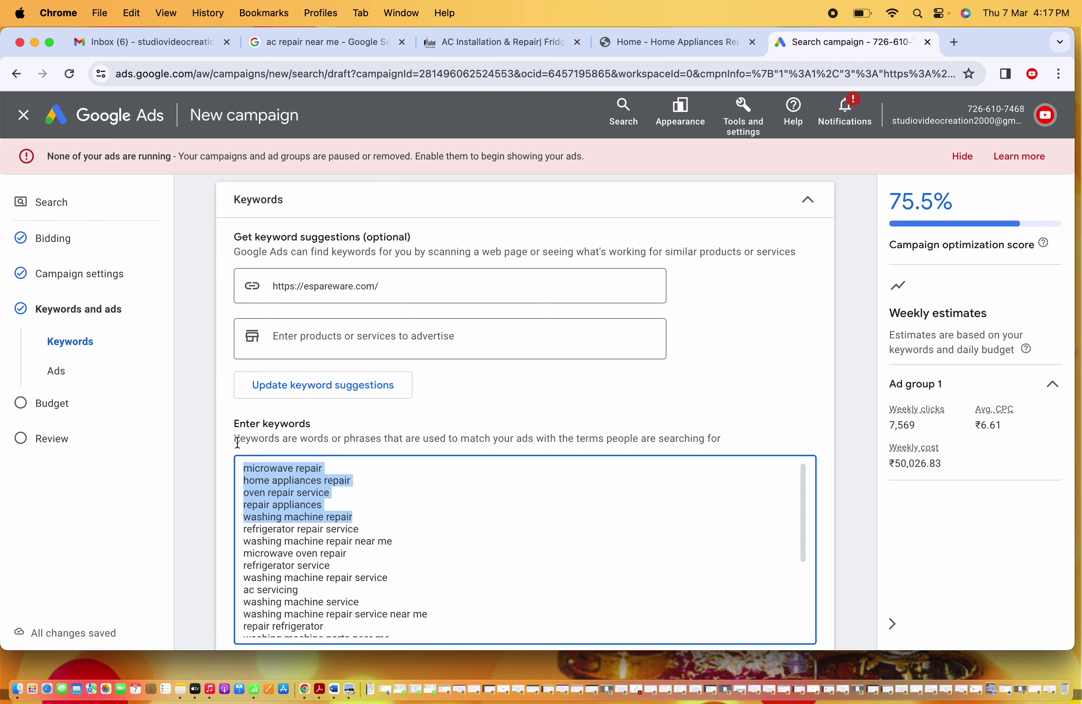
{"action": "key", "text": "BackSpace"}
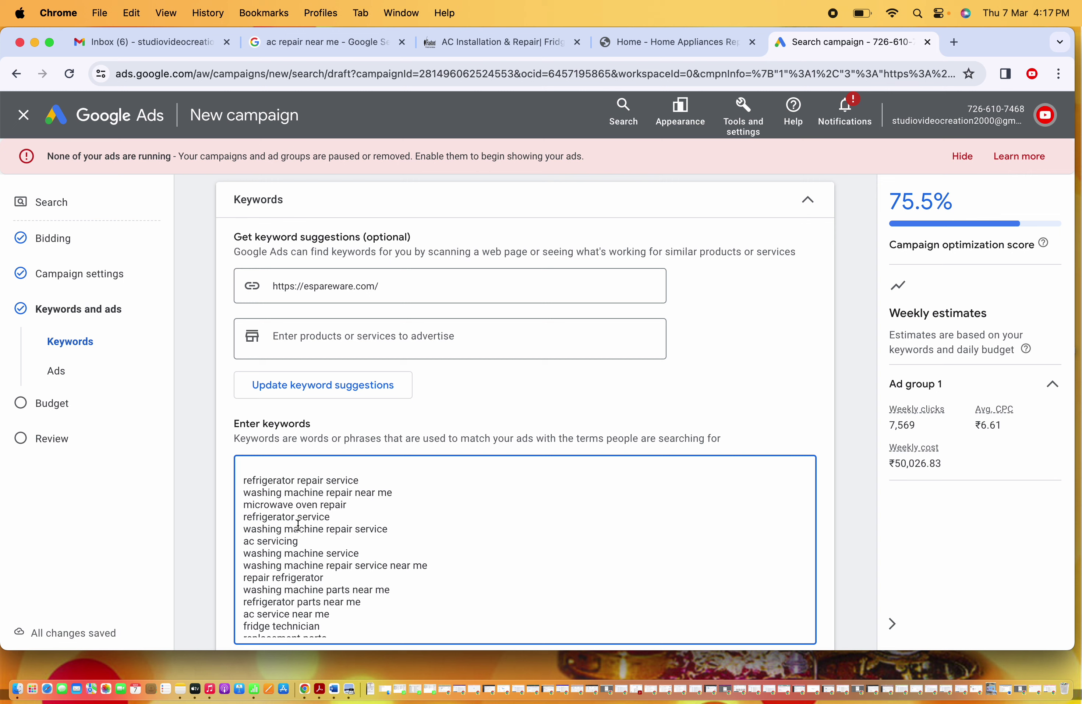
{"action": "left_click_drag", "start_coordinate": [273, 530], "coordinate": [326, 585]}
{"action": "left_click", "coordinate": [329, 590]}
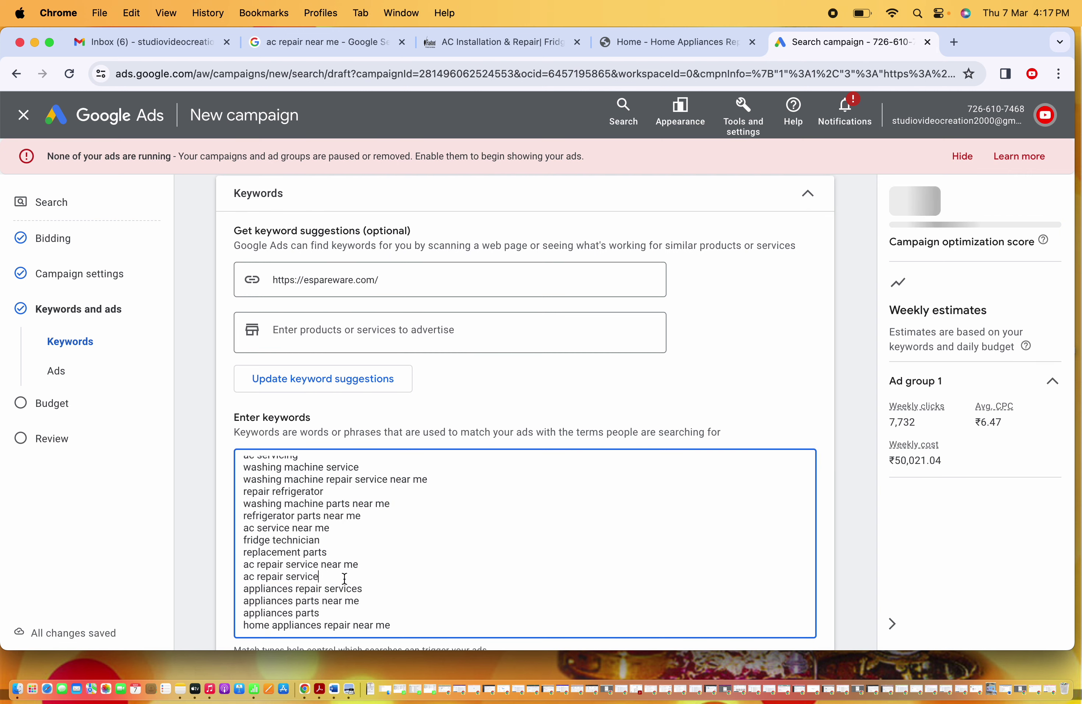
{"action": "triple_click", "coordinate": [312, 549]}
{"action": "key", "text": "BackSpace"}
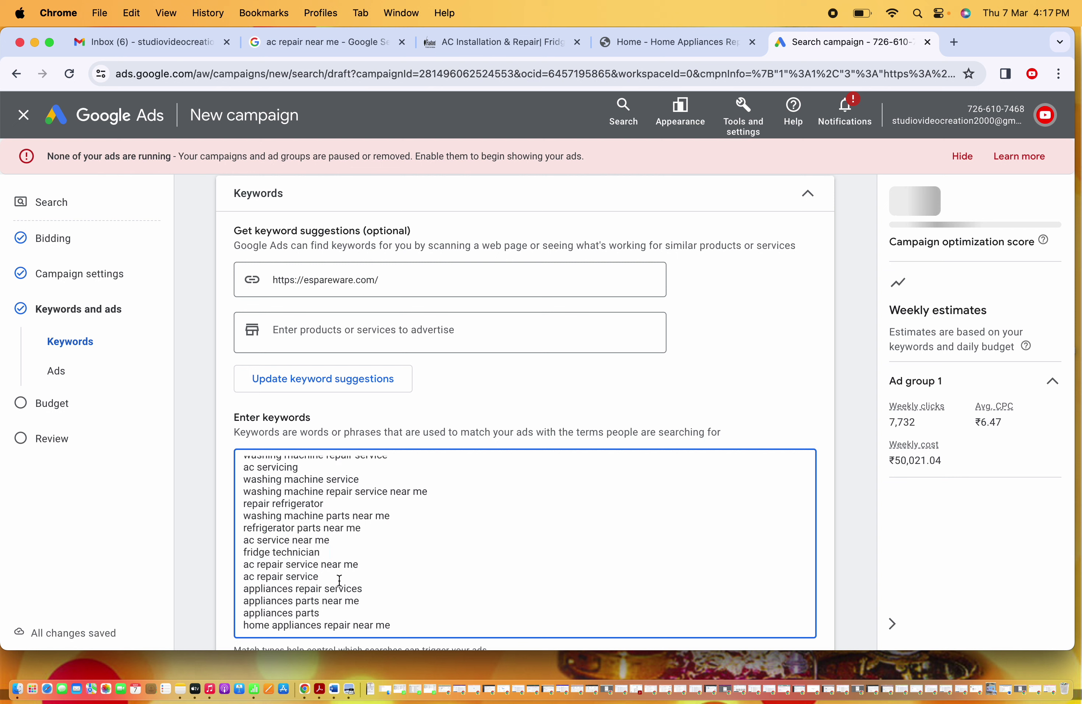
Step: Add the keywords ac service center, ac repair and ac mechanic on separate lines below ac repair service
{"action": "type", "text": "ac se"}
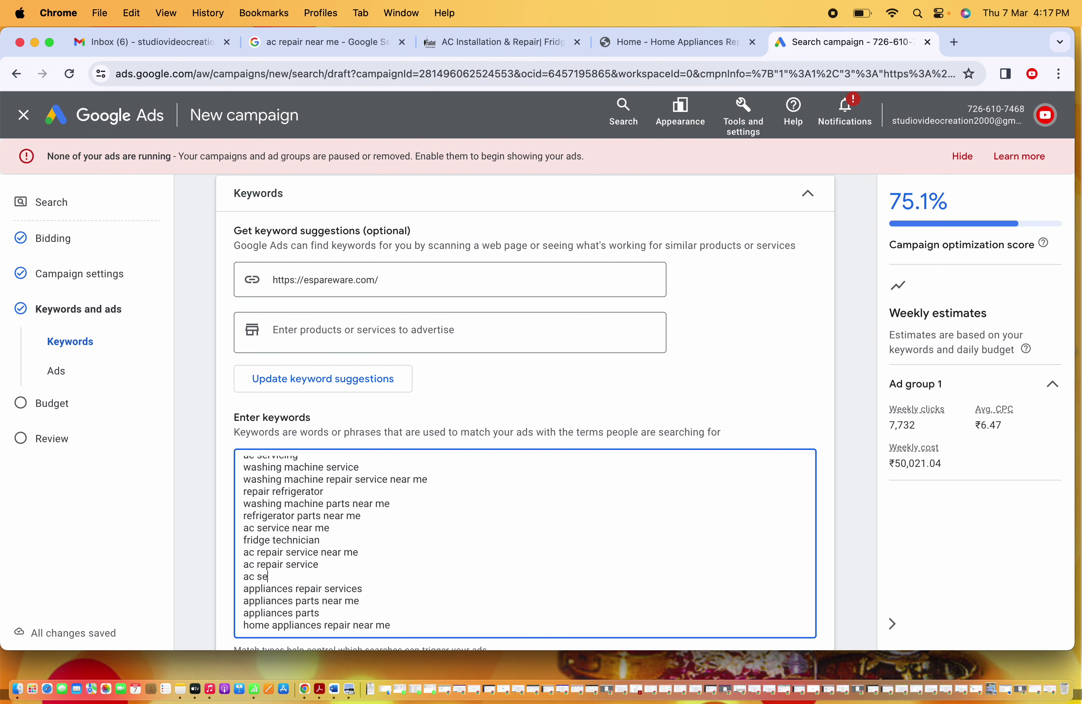
{"action": "type", "text": "rvice center"}
{"action": "key", "text": "Return"}
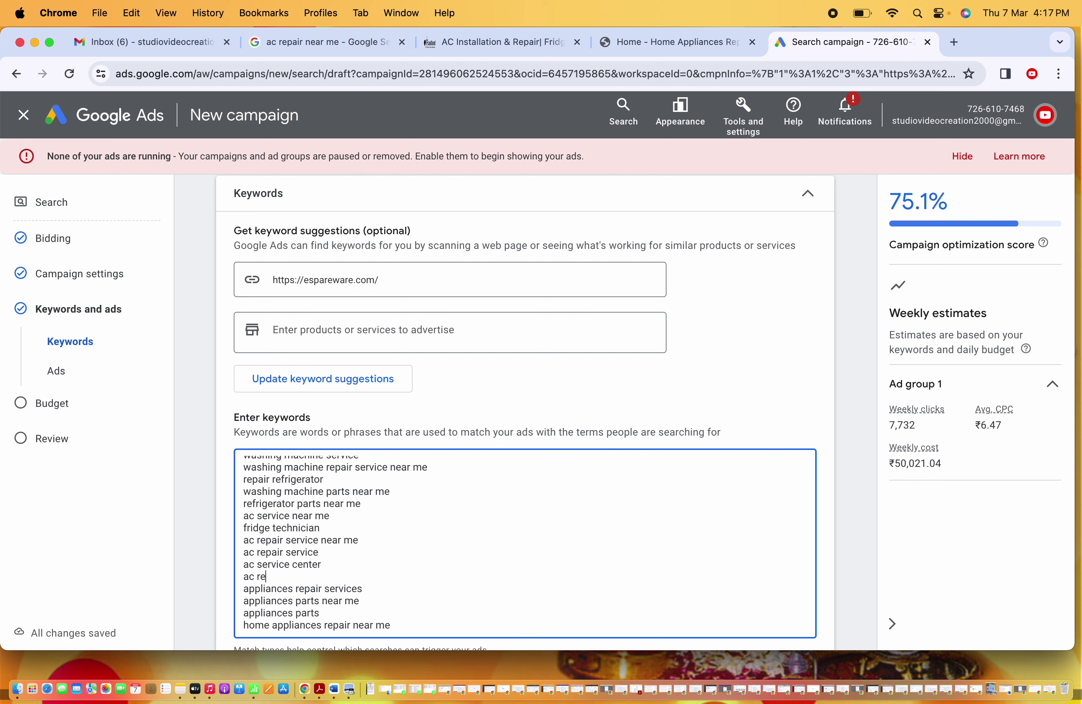
{"action": "type", "text": "ac repair"}
{"action": "key", "text": "Return"}
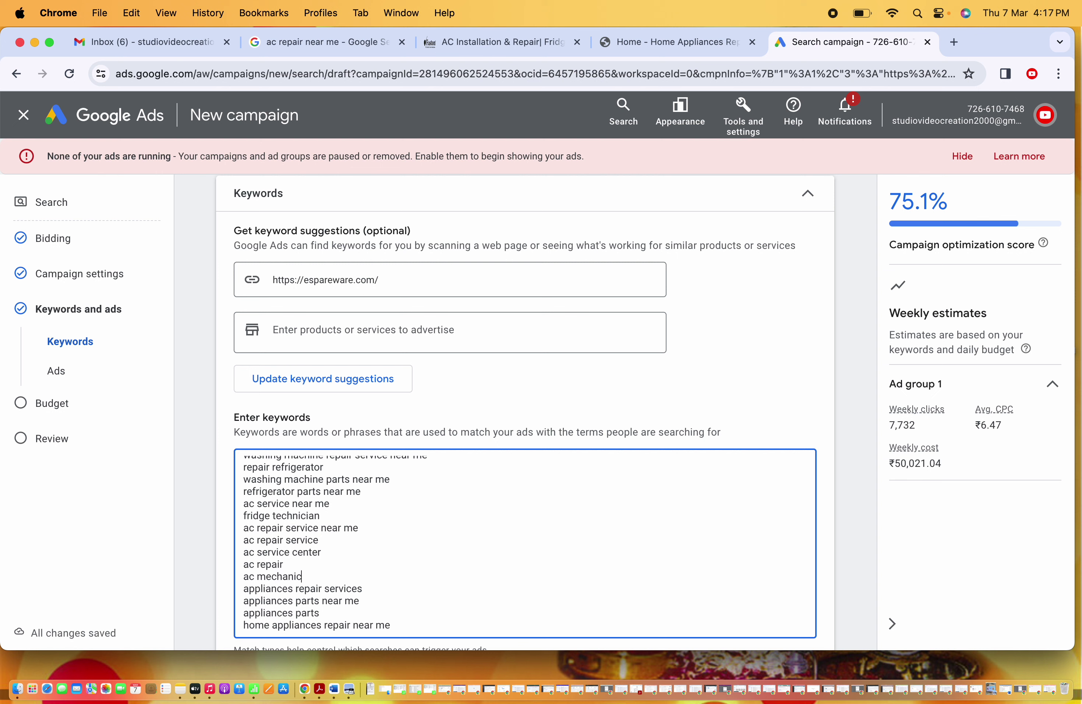
{"action": "type", "text": "ac mechanic"}
{"action": "key", "text": "Return"}
Step: Delete the last four keywords, appliances repair services through home appliances repair near me, and add the keyword ac service
{"action": "left_click_drag", "start_coordinate": [361, 600], "coordinate": [242, 592]}
{"action": "left_click", "coordinate": [341, 617]}
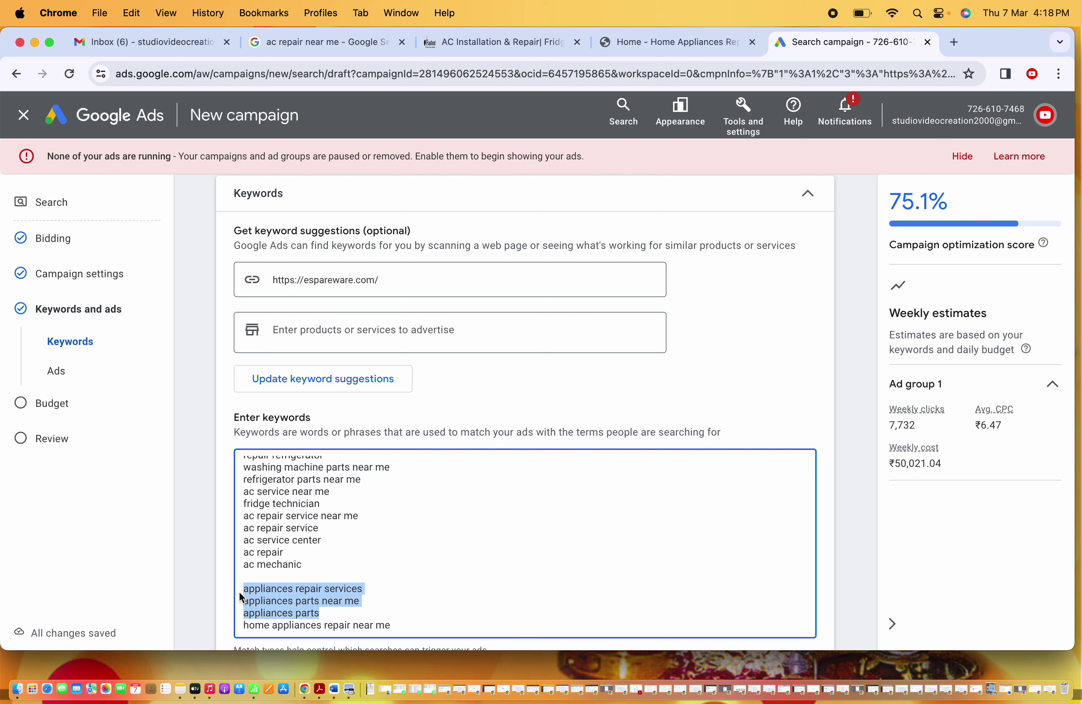
{"action": "key", "text": "BackSpace"}
{"action": "key", "text": "BackSpace"}
{"action": "left_click_drag", "start_coordinate": [392, 624], "coordinate": [241, 624]}
{"action": "key", "text": "BackSpace"}
{"action": "left_click_drag", "start_coordinate": [385, 546], "coordinate": [336, 578]}
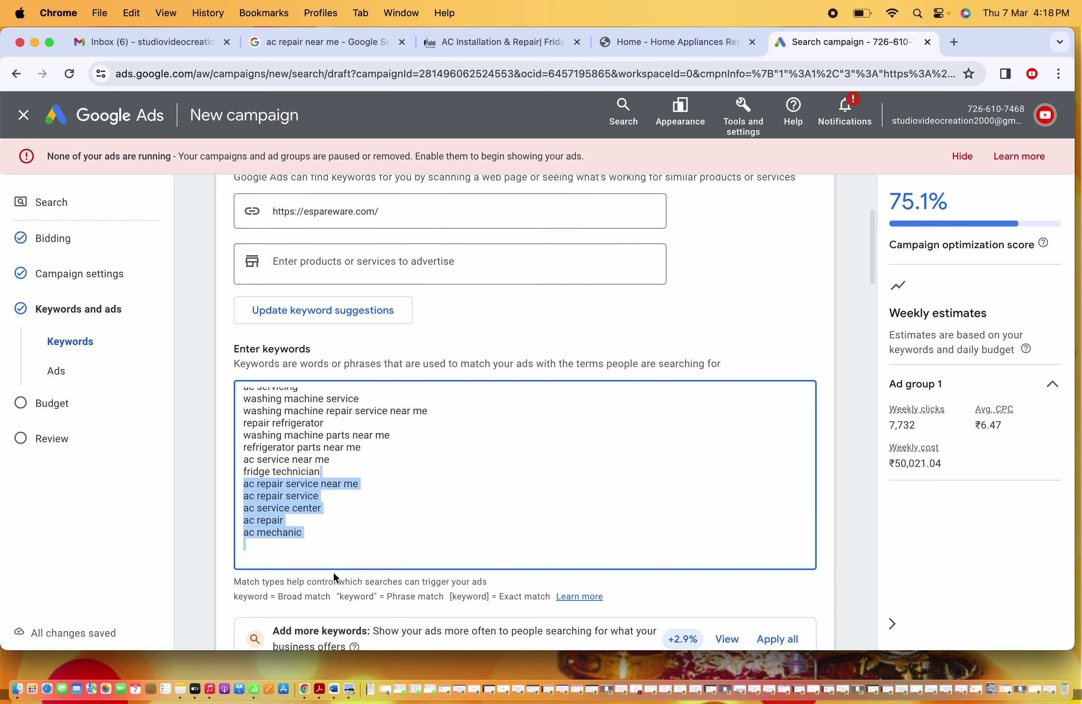
{"action": "left_click", "coordinate": [316, 533]}
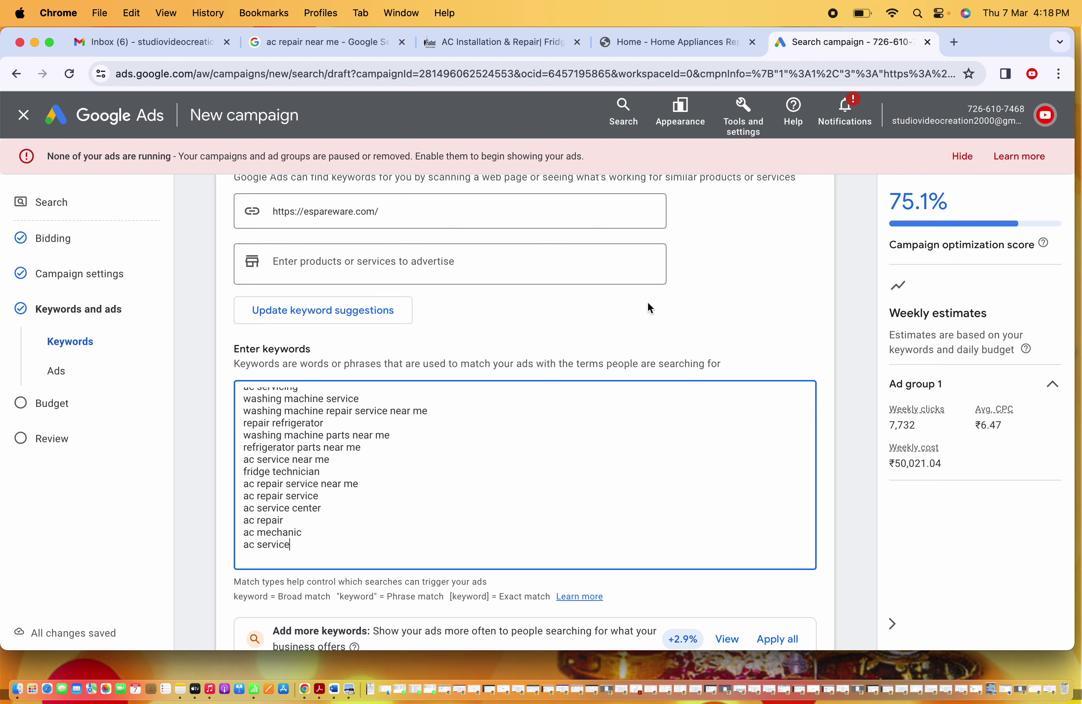
Step: Start a new call asset in the ad's Calls section and set its phone country to India
{"action": "scroll", "coordinate": [648, 306], "scroll_direction": "down", "scroll_amount": 3}
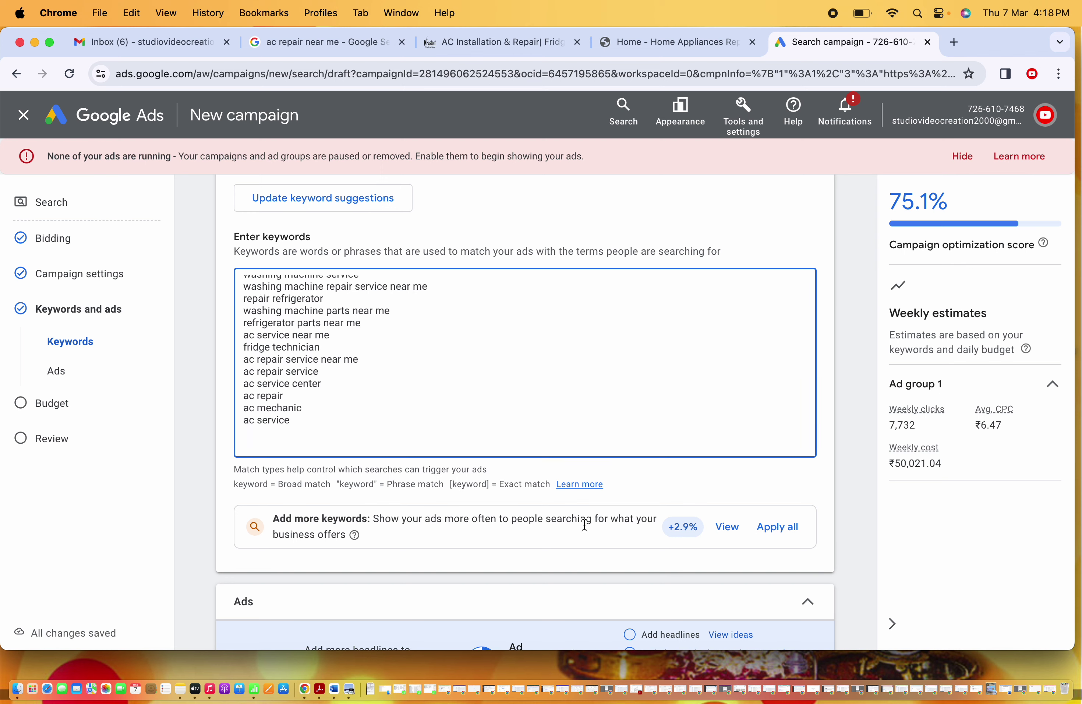
{"action": "scroll", "coordinate": [584, 524], "scroll_direction": "down", "scroll_amount": 10}
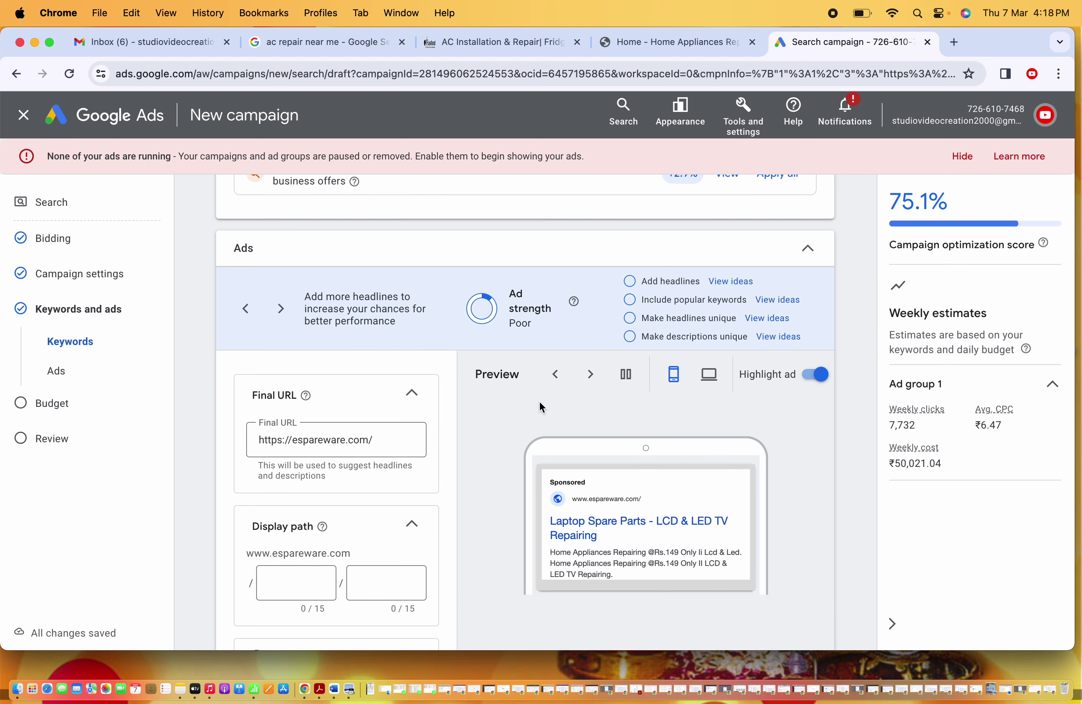
{"action": "scroll", "coordinate": [539, 401], "scroll_direction": "down", "scroll_amount": 3}
{"action": "scroll", "coordinate": [498, 331], "scroll_direction": "down", "scroll_amount": 5}
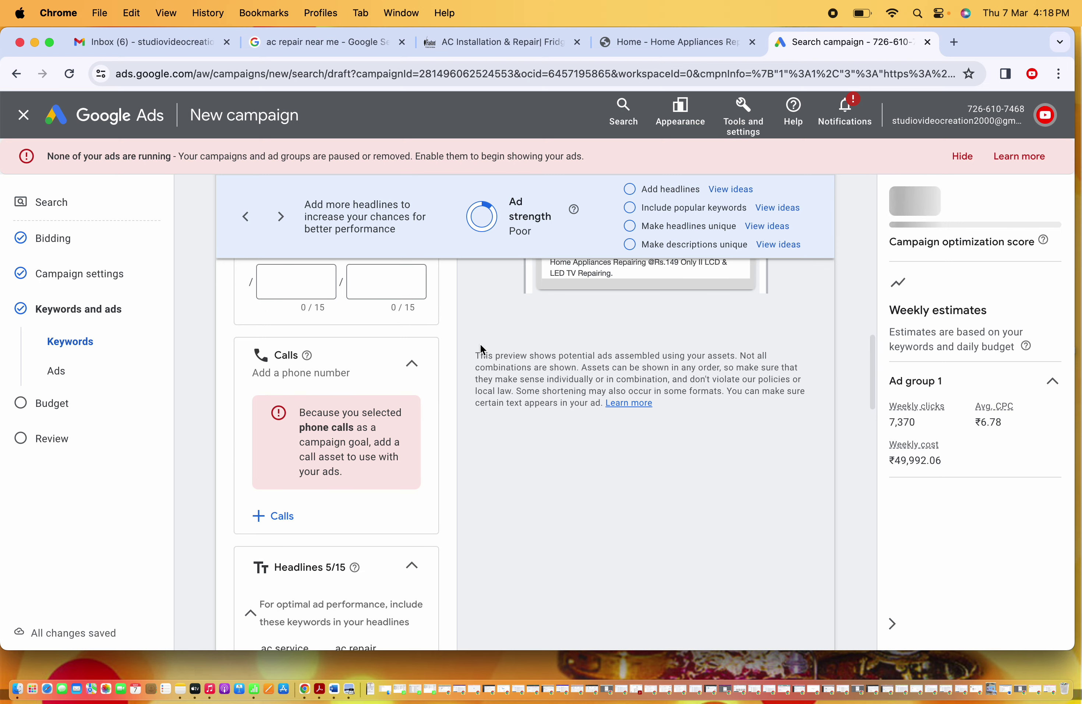
{"action": "left_click", "coordinate": [277, 516]}
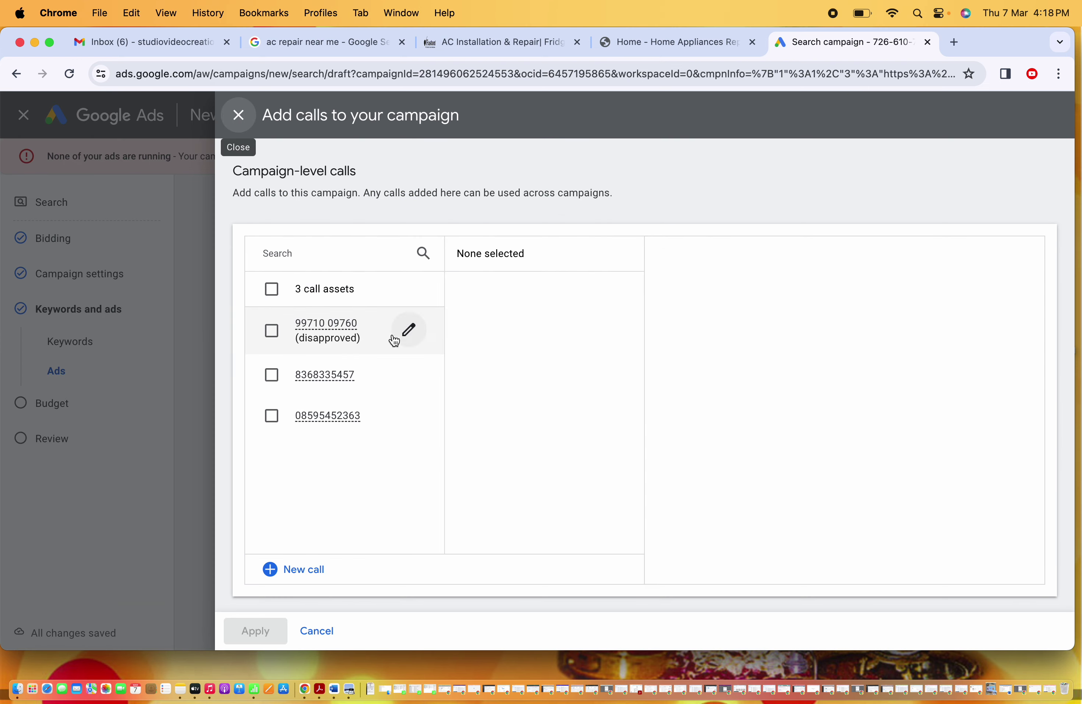
{"action": "left_click", "coordinate": [297, 570]}
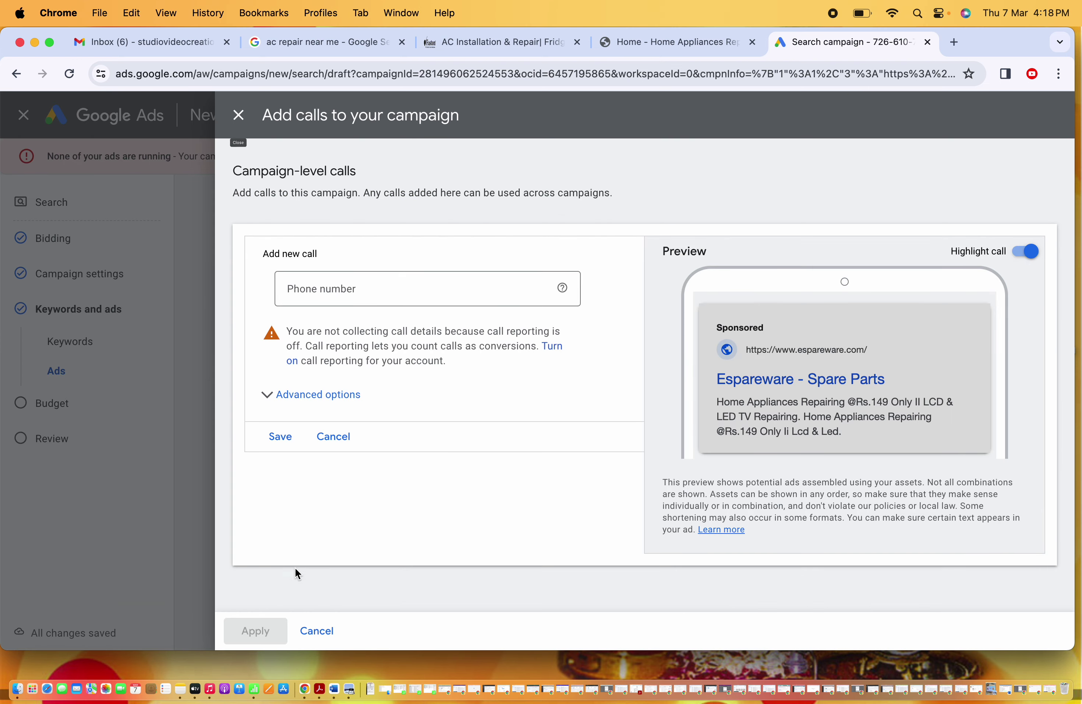
{"action": "left_click", "coordinate": [321, 295]}
{"action": "scroll", "coordinate": [321, 363], "scroll_direction": "down", "scroll_amount": 20}
{"action": "scroll", "coordinate": [322, 364], "scroll_direction": "up", "scroll_amount": 5}
{"action": "scroll", "coordinate": [322, 365], "scroll_direction": "up", "scroll_amount": 20}
{"action": "scroll", "coordinate": [322, 365], "scroll_direction": "up", "scroll_amount": 20}
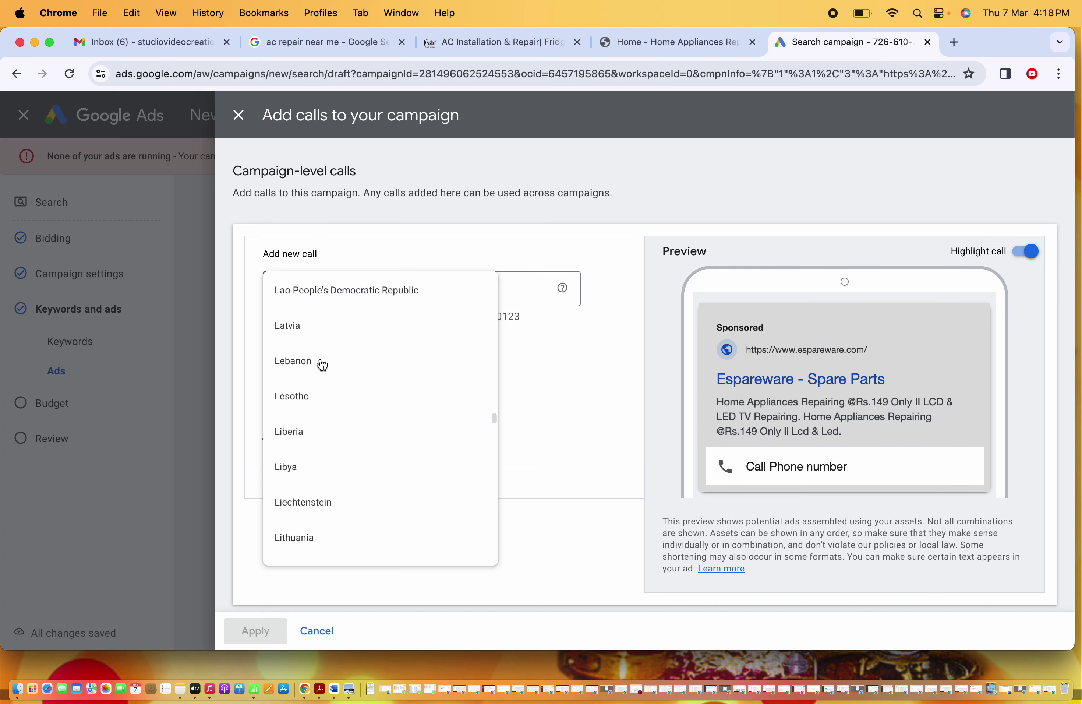
{"action": "scroll", "coordinate": [322, 364], "scroll_direction": "up", "scroll_amount": 10}
{"action": "scroll", "coordinate": [310, 329], "scroll_direction": "up", "scroll_amount": 2}
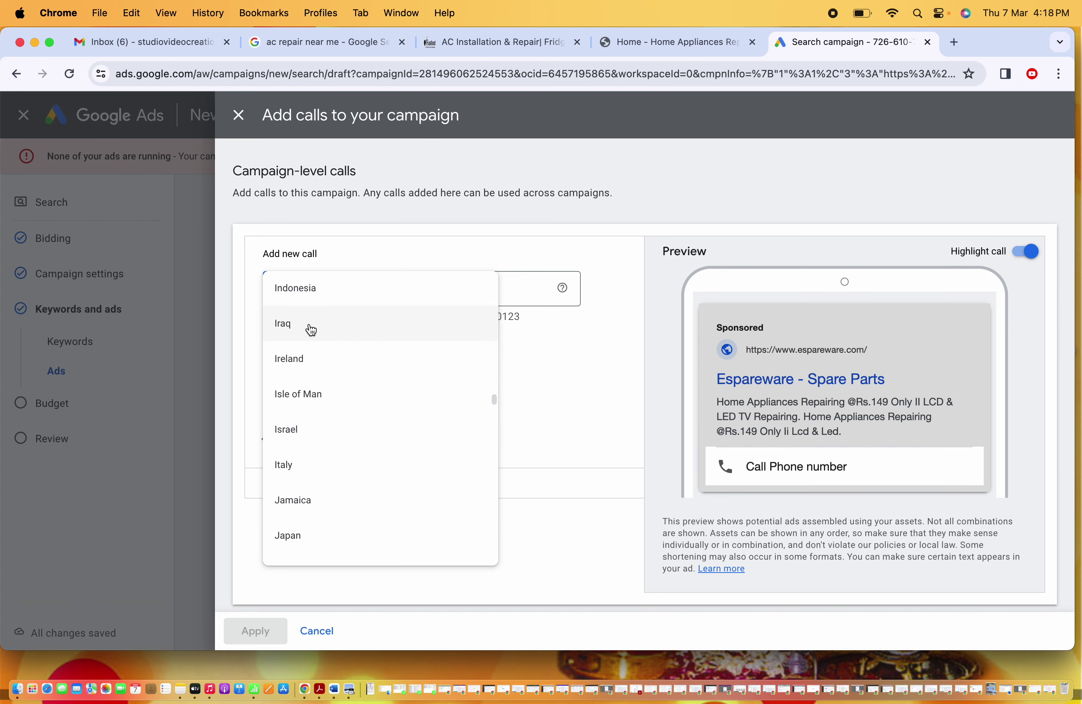
{"action": "scroll", "coordinate": [308, 320], "scroll_direction": "up", "scroll_amount": 2}
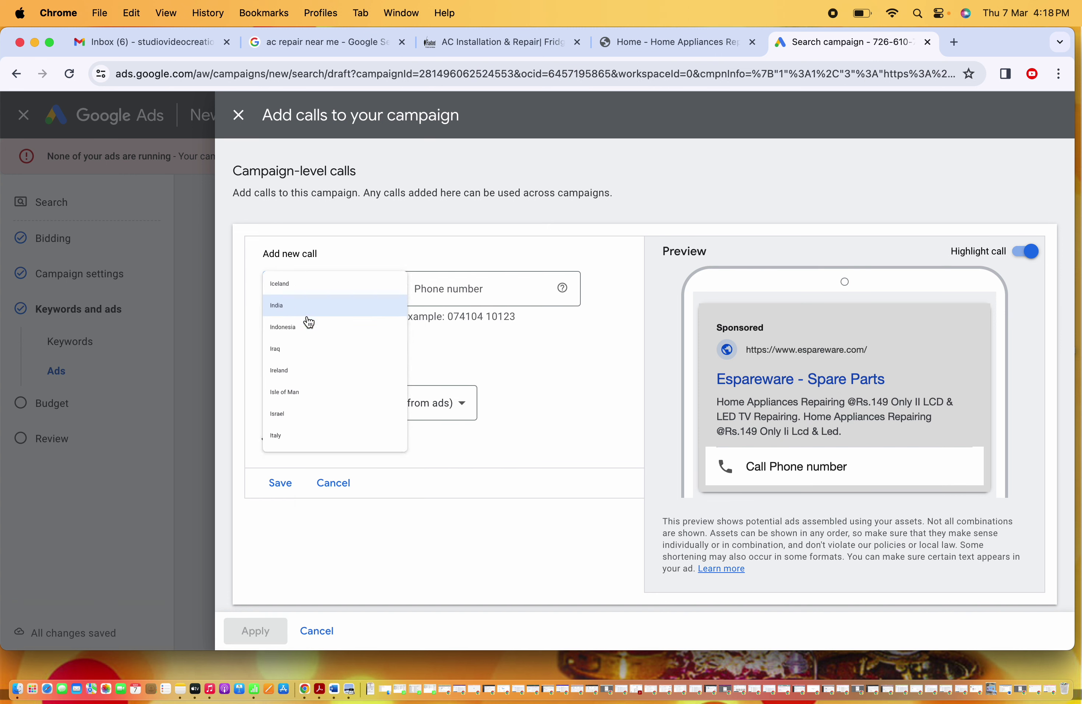
{"action": "left_click", "coordinate": [309, 322]}
Step: Enter the business phone number from the eSpareware site in the new call asset, save it and apply it to the campaign
{"action": "left_click", "coordinate": [680, 42]}
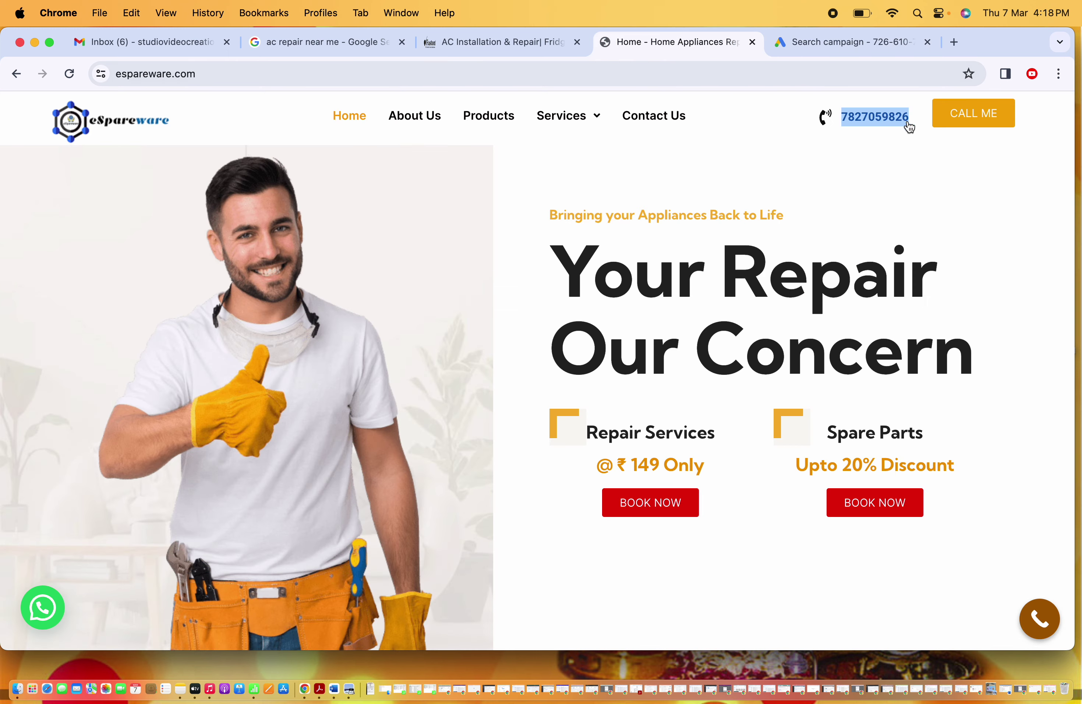
{"action": "left_click", "coordinate": [804, 42]}
{"action": "left_click", "coordinate": [476, 292]}
{"action": "key", "text": "super+v"}
{"action": "left_click", "coordinate": [280, 484]}
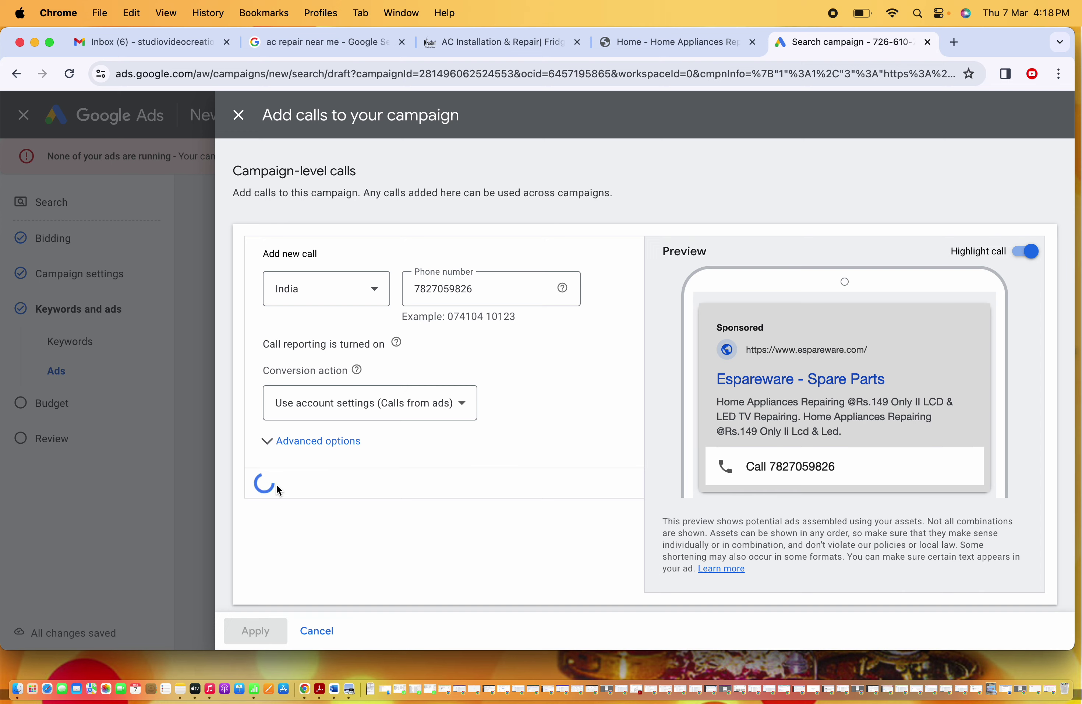
{"action": "left_click", "coordinate": [254, 630]}
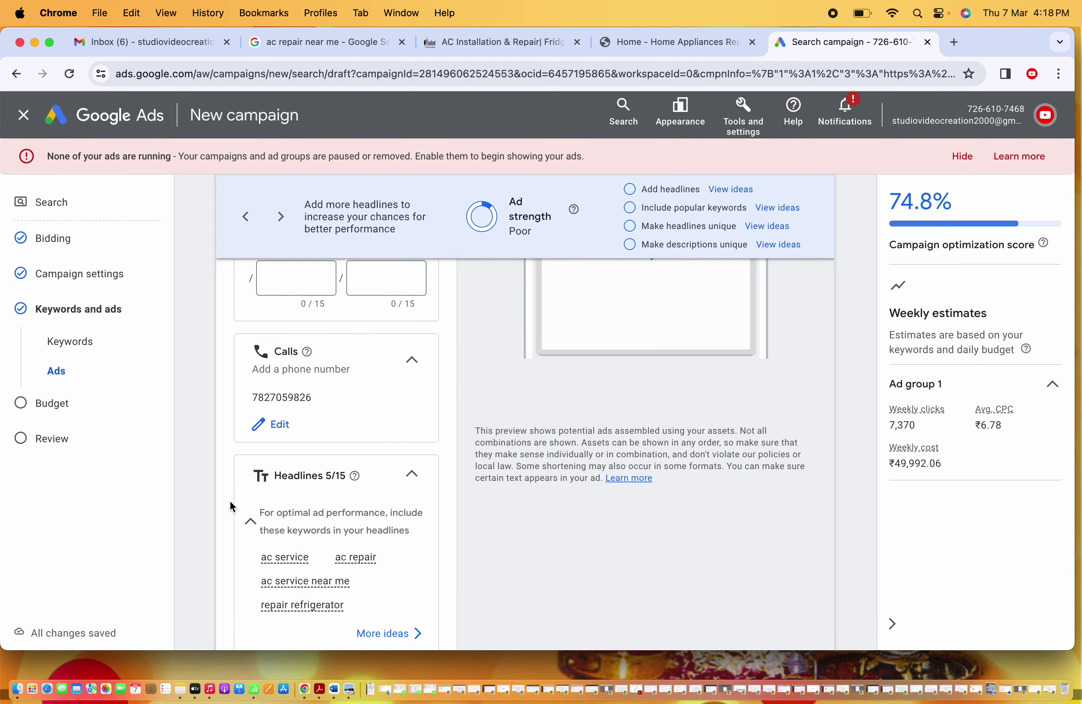
Step: Replace the ad's first headline, Espareware, with "Ac Service Center"
{"action": "scroll", "coordinate": [511, 368], "scroll_direction": "down", "scroll_amount": 6}
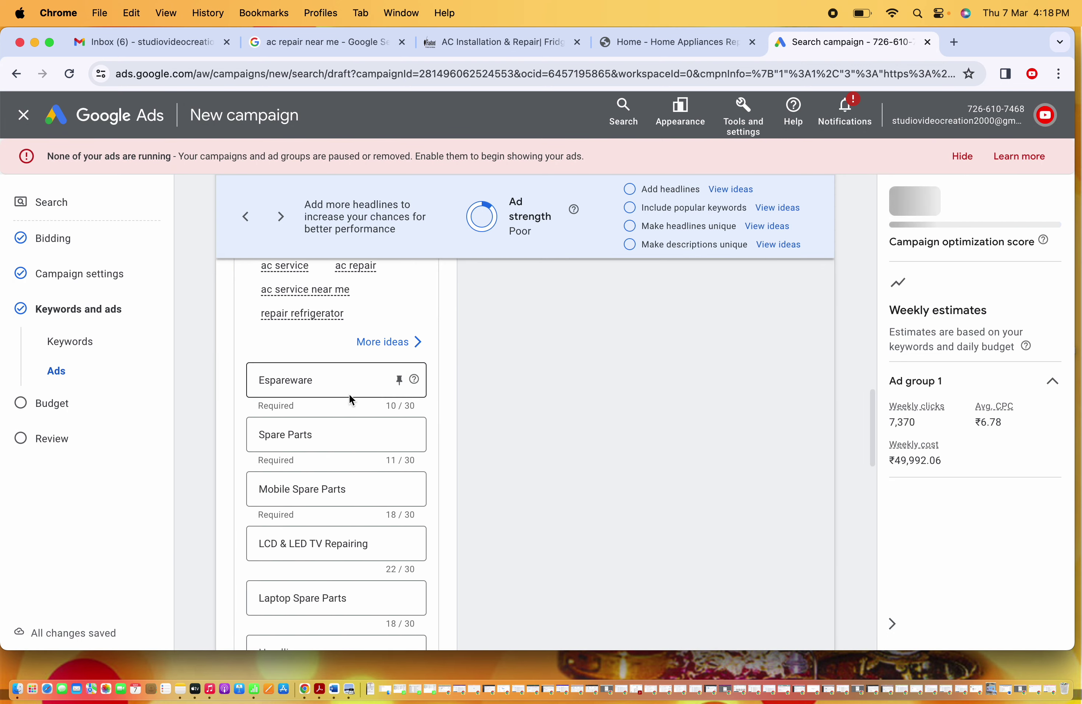
{"action": "left_click", "coordinate": [331, 381]}
{"action": "key", "text": "super+a"}
{"action": "key", "text": "BackSpace"}
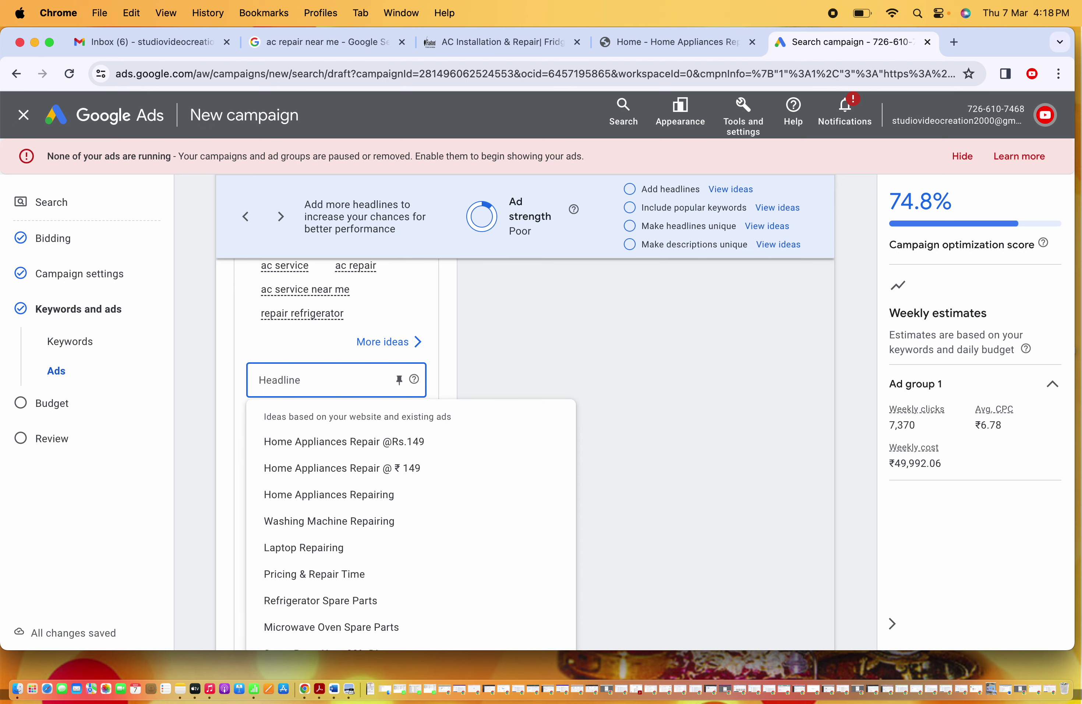
{"action": "type", "text": "W"}
{"action": "key", "text": "BackSpace"}
{"action": "type", "text": "Ac Service Center"}
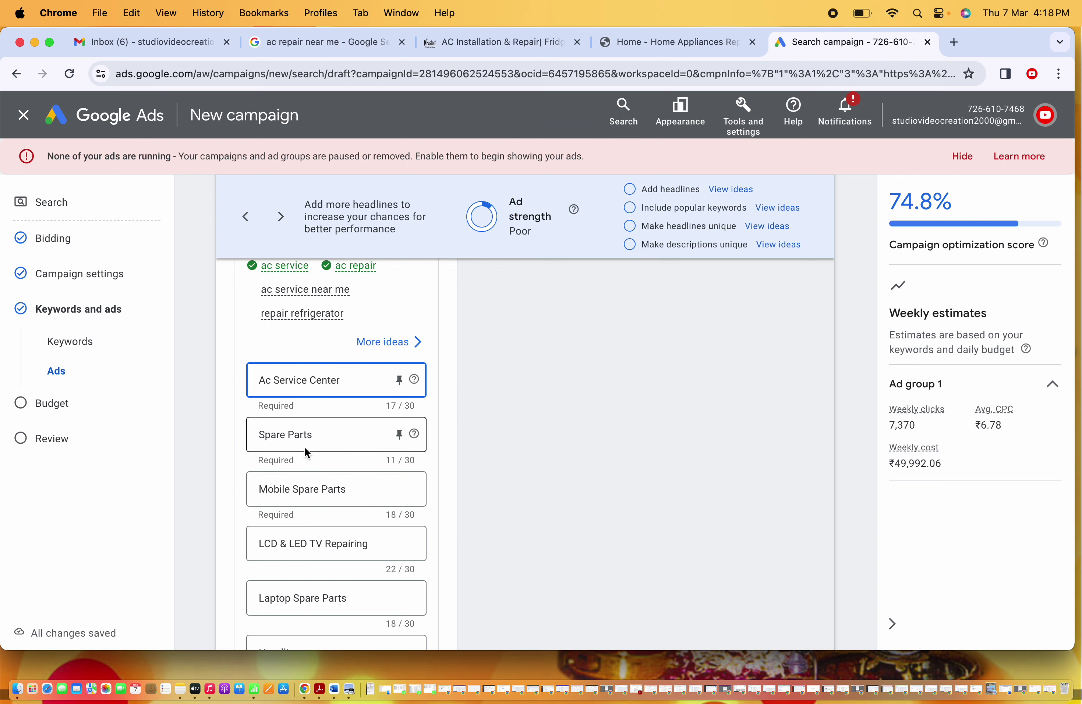
Step: Replace the second headline, Spare Parts, with "Window AC Repair"
{"action": "triple_click", "coordinate": [307, 431]}
{"action": "type", "text": "wi"}
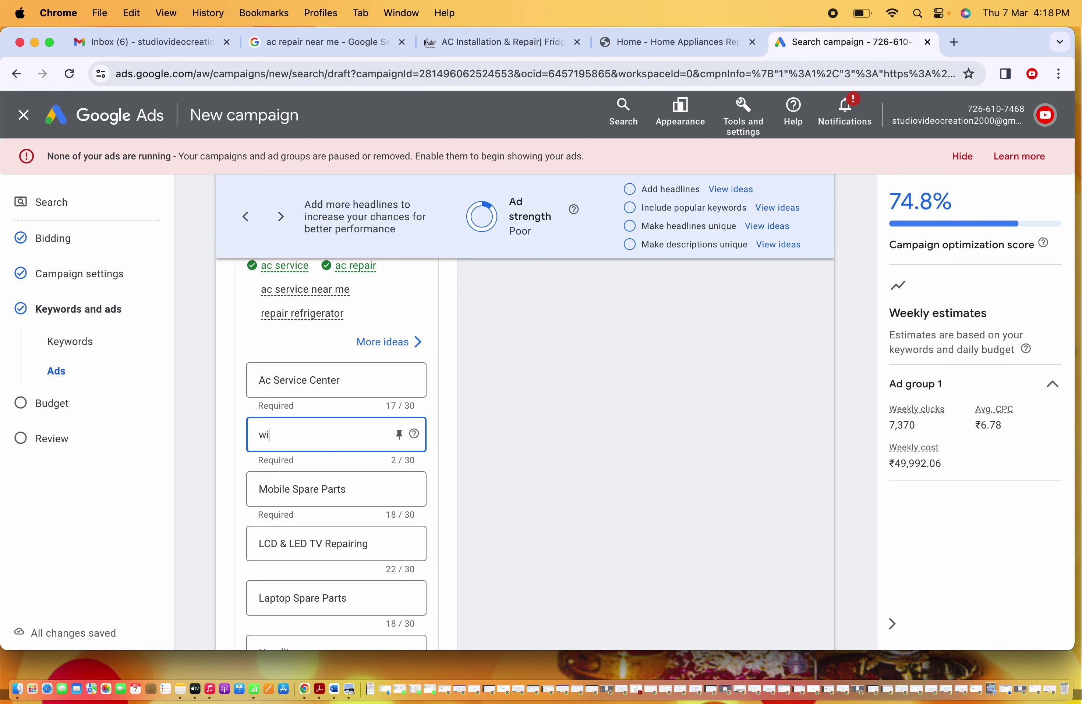
{"action": "type", "text": "n"}
{"action": "key", "text": "BackSpace"}
{"action": "key", "text": "BackSpace"}
{"action": "key", "text": "BackSpace"}
{"action": "type", "text": "Windoe"}
{"action": "key", "text": "BackSpace"}
{"action": "type", "text": "Repair"}
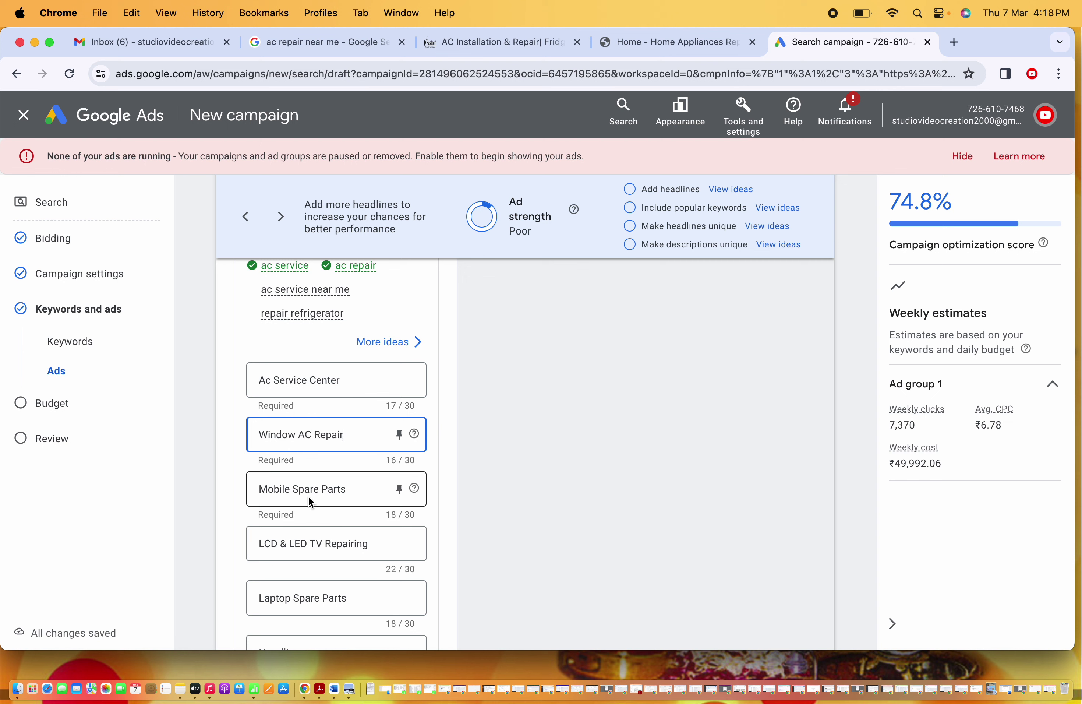
Step: Replace the third headline, Mobile Spare Parts, with "Split Ac Servicing 599"
{"action": "left_click", "coordinate": [295, 493]}
{"action": "triple_click", "coordinate": [295, 493]}
{"action": "key", "text": "BackSpace"}
{"action": "type", "text": "Split Ac Servicing"}
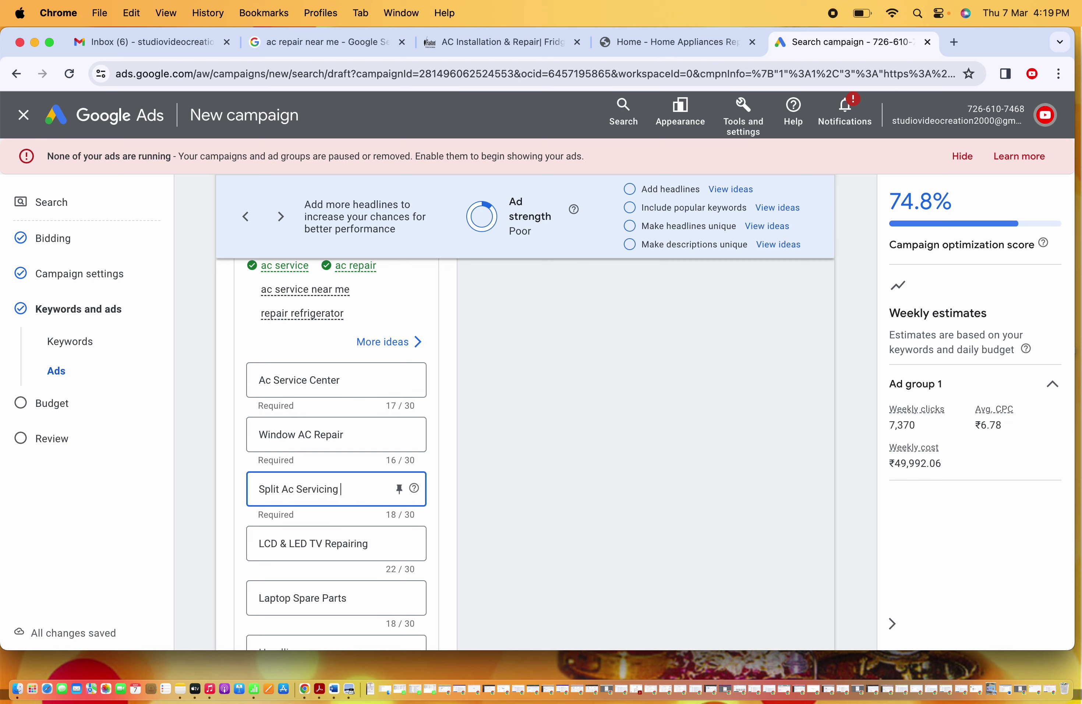
{"action": "type", "text": " 599"}
Step: Clear the fourth and fifth headlines, LCD & LED TV Repairing and Laptop Spare Parts
{"action": "triple_click", "coordinate": [311, 541]}
{"action": "key", "text": "BackSpace"}
{"action": "triple_click", "coordinate": [335, 597]}
{"action": "key", "text": "BackSpace"}
{"action": "left_click", "coordinate": [303, 45]}
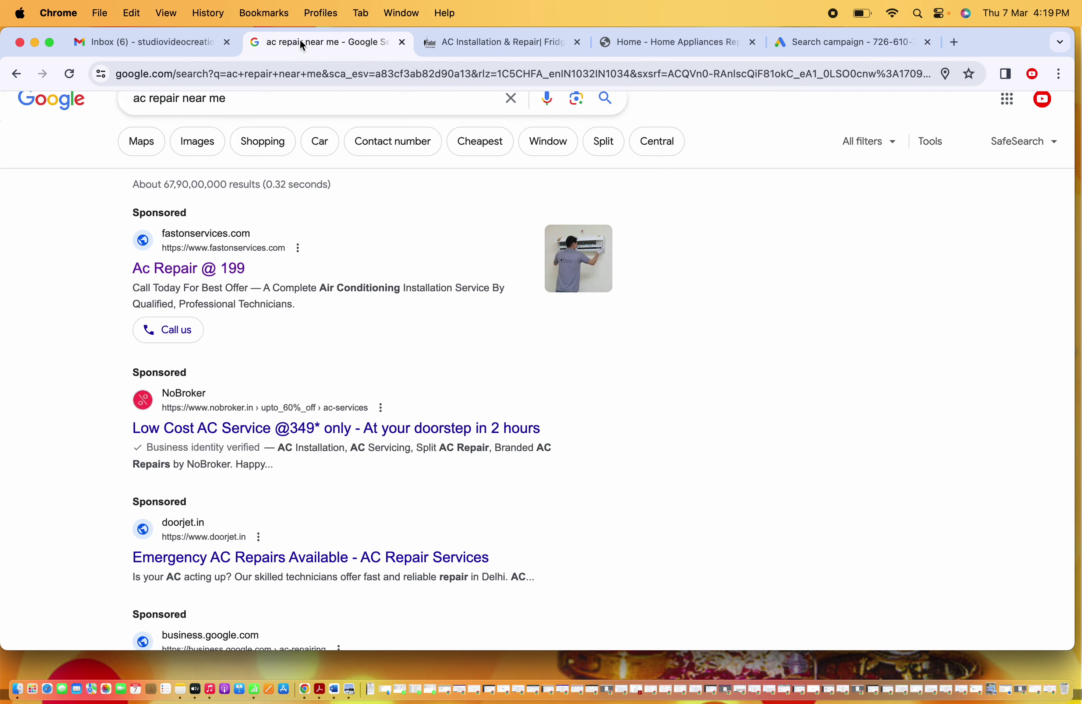
{"action": "left_click_drag", "start_coordinate": [110, 430], "coordinate": [319, 426]}
{"action": "key", "text": "super+c"}
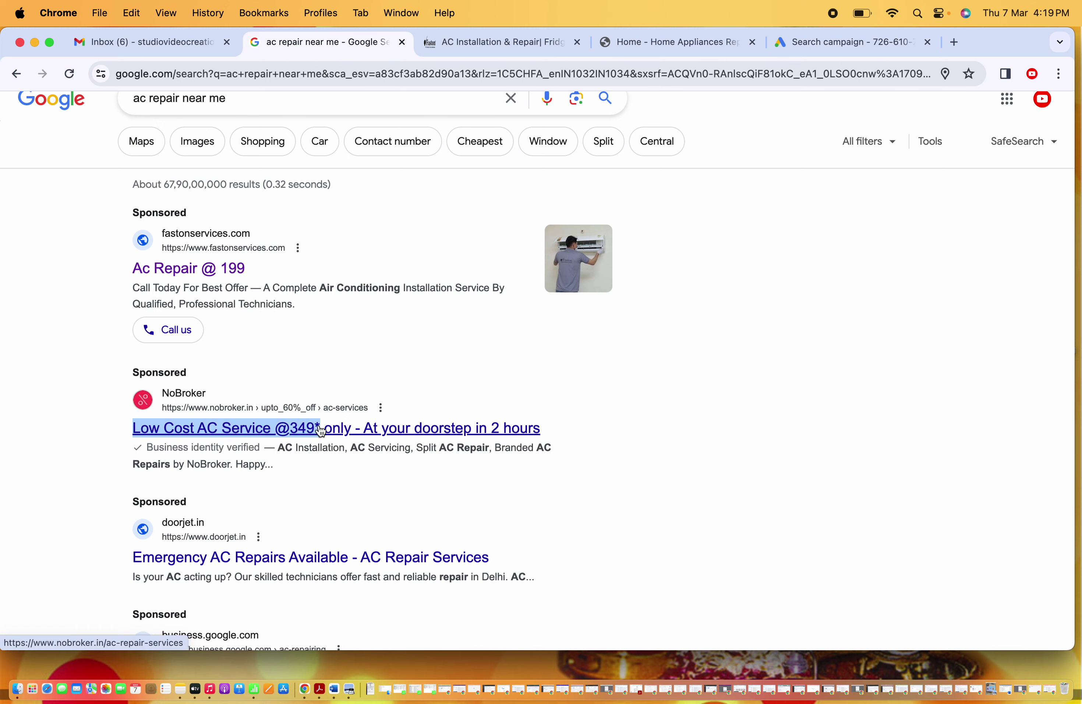
{"action": "left_click", "coordinate": [841, 41]}
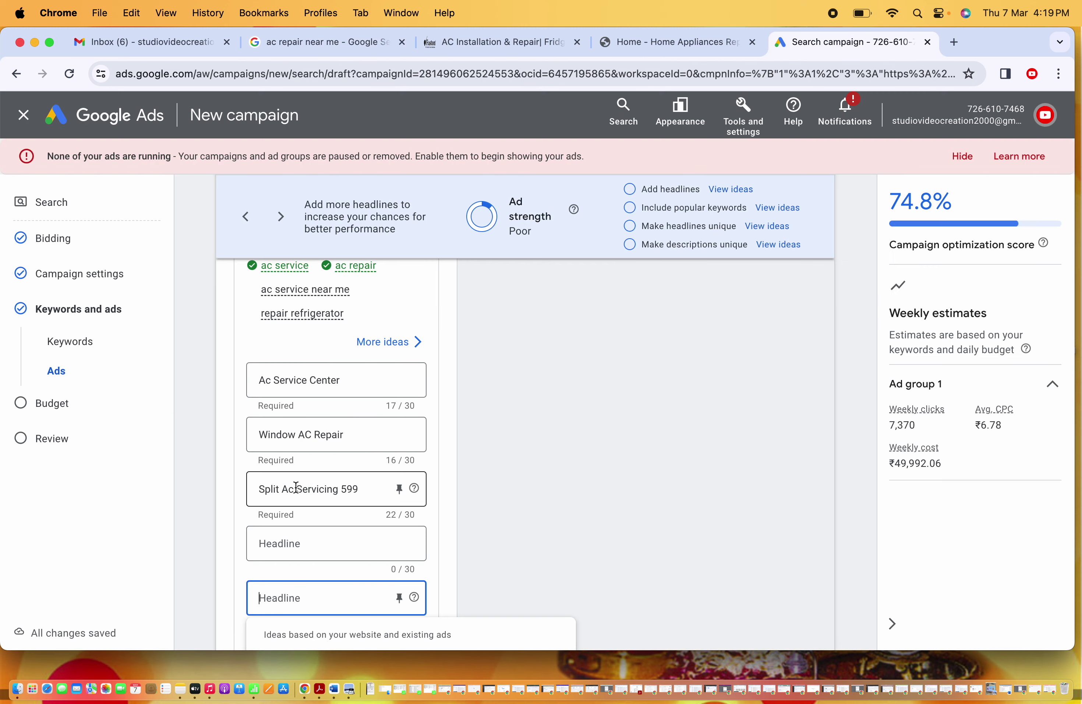
{"action": "left_click", "coordinate": [303, 543]}
{"action": "key", "text": "super+v"}
{"action": "left_click", "coordinate": [627, 551]}
{"action": "scroll", "coordinate": [628, 552], "scroll_direction": "down", "scroll_amount": 1}
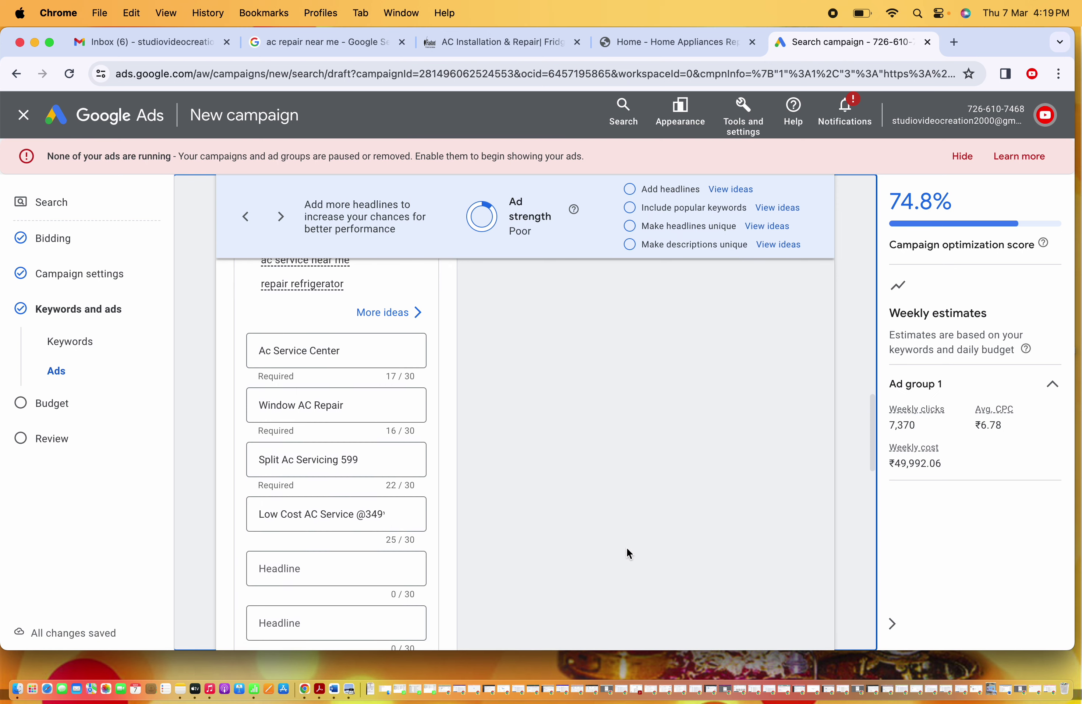
Step: Copy "At your doorstep in 2 hours" from the NoBroker search ad into the fifth headline
{"action": "scroll", "coordinate": [627, 546], "scroll_direction": "down", "scroll_amount": 3}
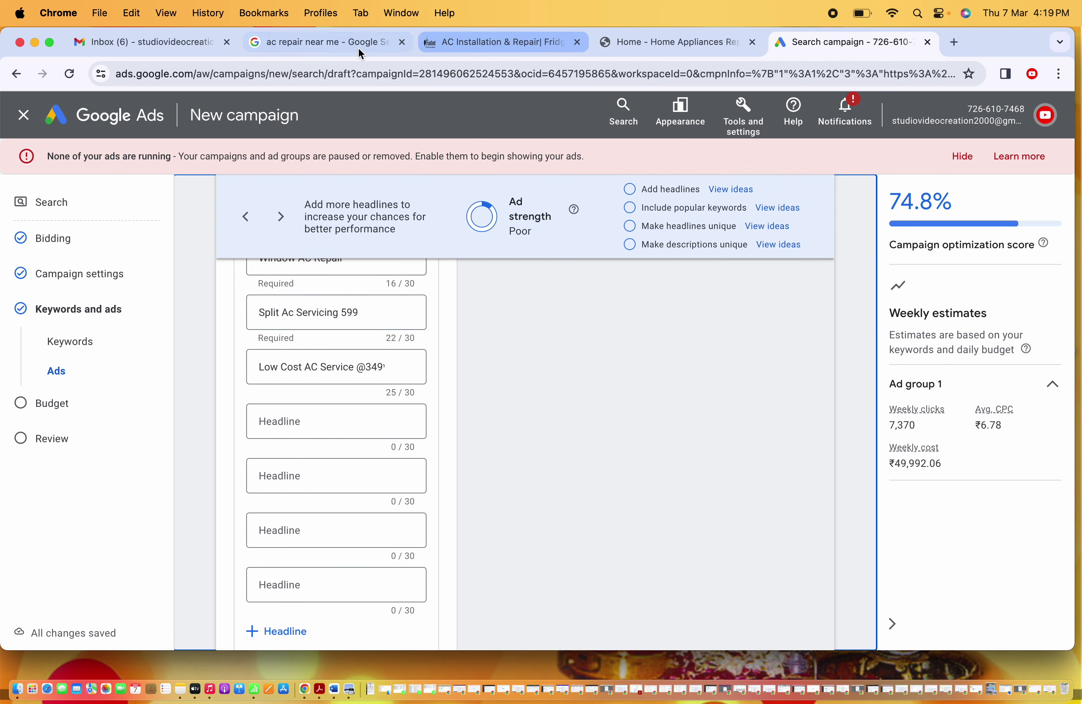
{"action": "left_click", "coordinate": [373, 50]}
{"action": "scroll", "coordinate": [531, 340], "scroll_direction": "down", "scroll_amount": 2}
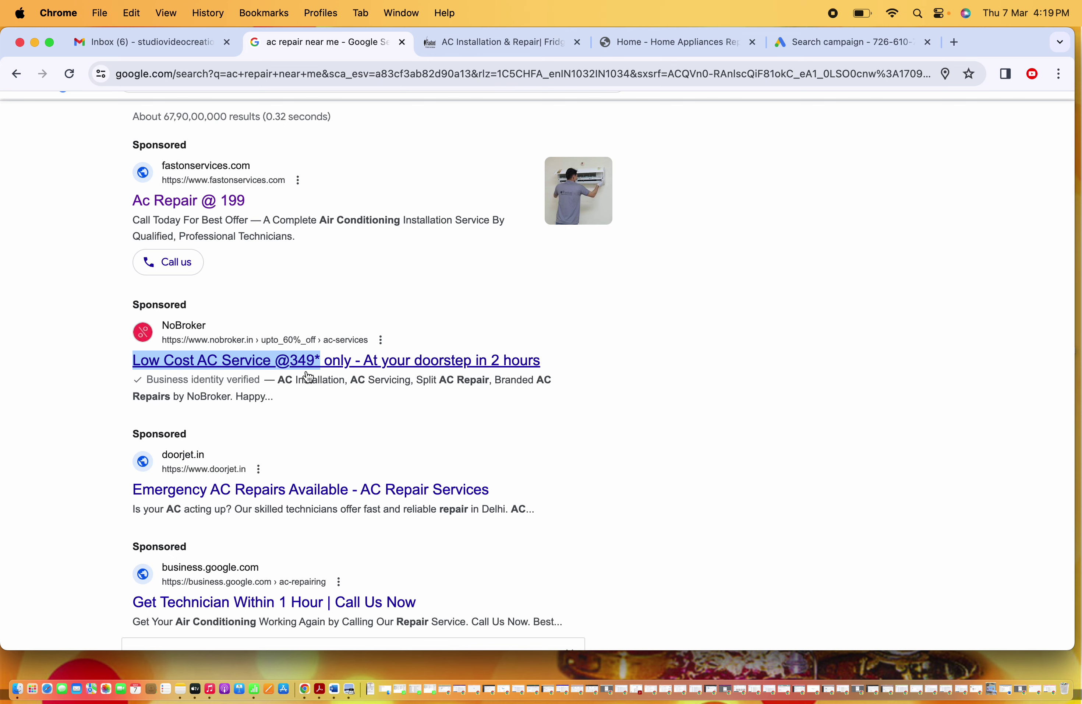
{"action": "left_click_drag", "start_coordinate": [565, 363], "coordinate": [367, 361]}
{"action": "key", "text": "super+c"}
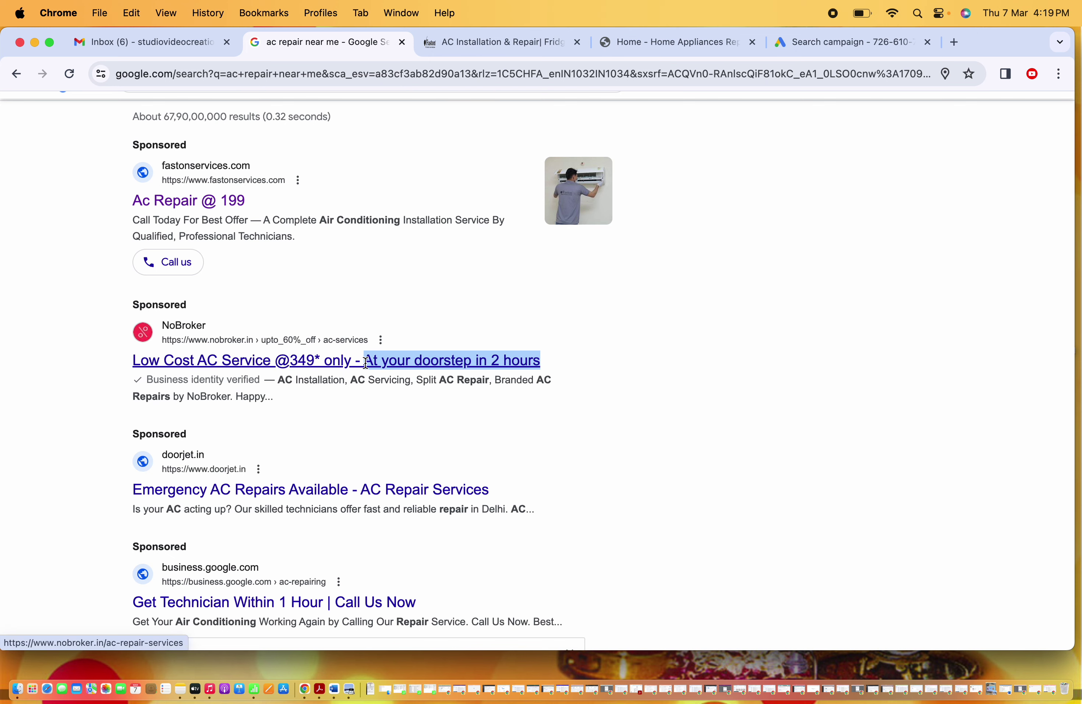
{"action": "left_click", "coordinate": [811, 46]}
{"action": "left_click", "coordinate": [357, 426]}
{"action": "key", "text": "super+v"}
Step: Copy "Emergency AC Repairs Available" from the doorjet.in search ad into the sixth headline
{"action": "left_click", "coordinate": [310, 46]}
{"action": "left_click_drag", "start_coordinate": [103, 494], "coordinate": [349, 482]}
{"action": "key", "text": "super+c"}
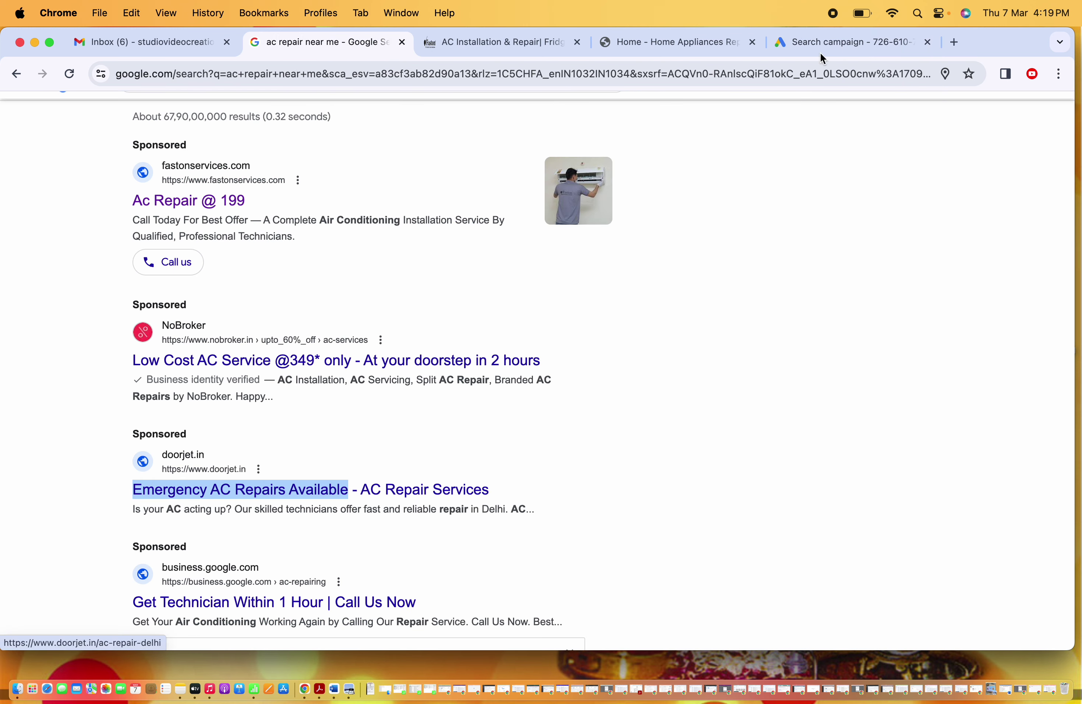
{"action": "left_click", "coordinate": [879, 45]}
{"action": "left_click", "coordinate": [326, 479]}
{"action": "key", "text": "super+v"}
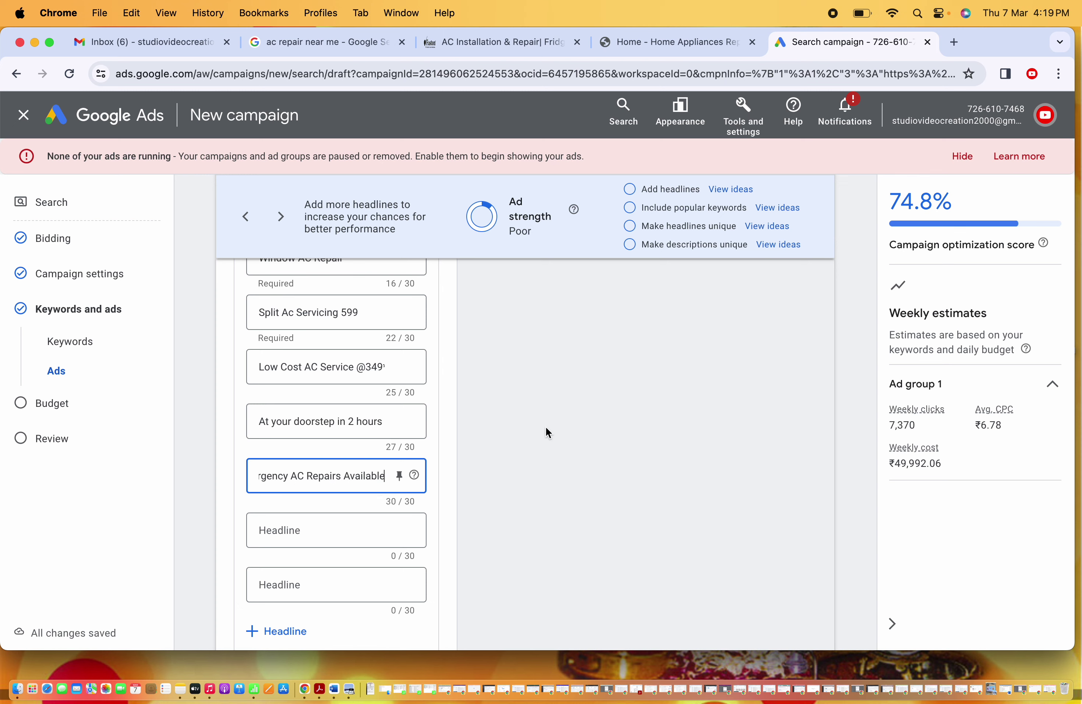
Step: Rerun the Google search for ac repair near me and copy "Air Conditioning" from the spartanph.co.uk ad title
{"action": "scroll", "coordinate": [545, 430], "scroll_direction": "down", "scroll_amount": 3}
{"action": "left_click", "coordinate": [399, 54]}
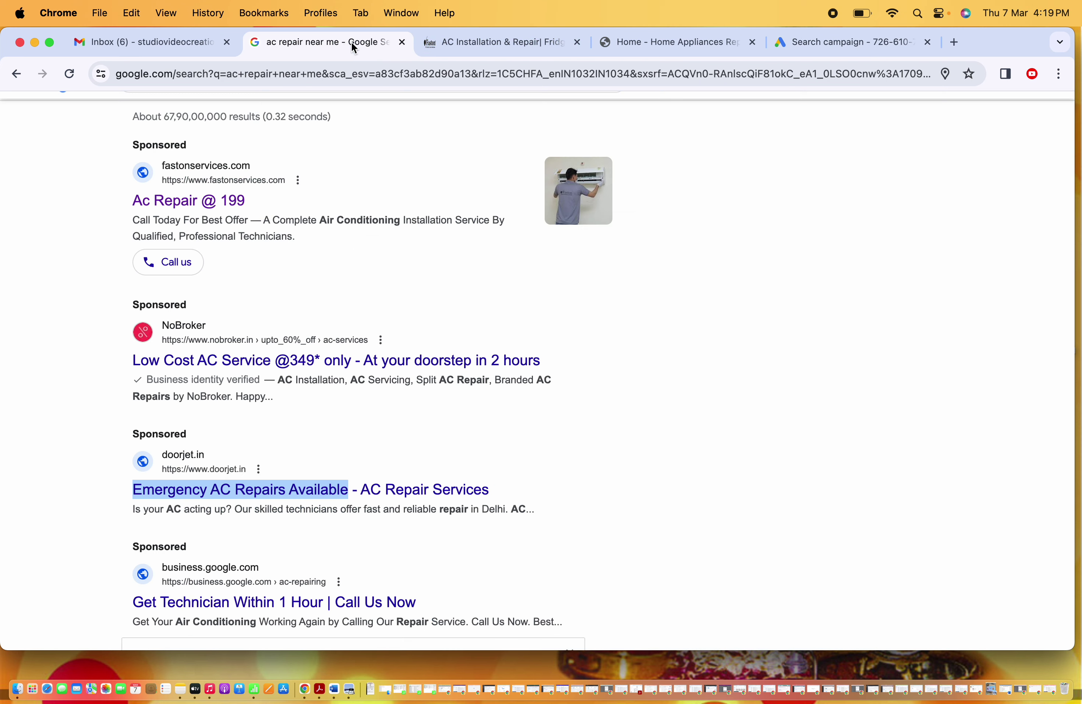
{"action": "scroll", "coordinate": [433, 175], "scroll_direction": "up", "scroll_amount": 3}
{"action": "scroll", "coordinate": [433, 176], "scroll_direction": "down", "scroll_amount": 2}
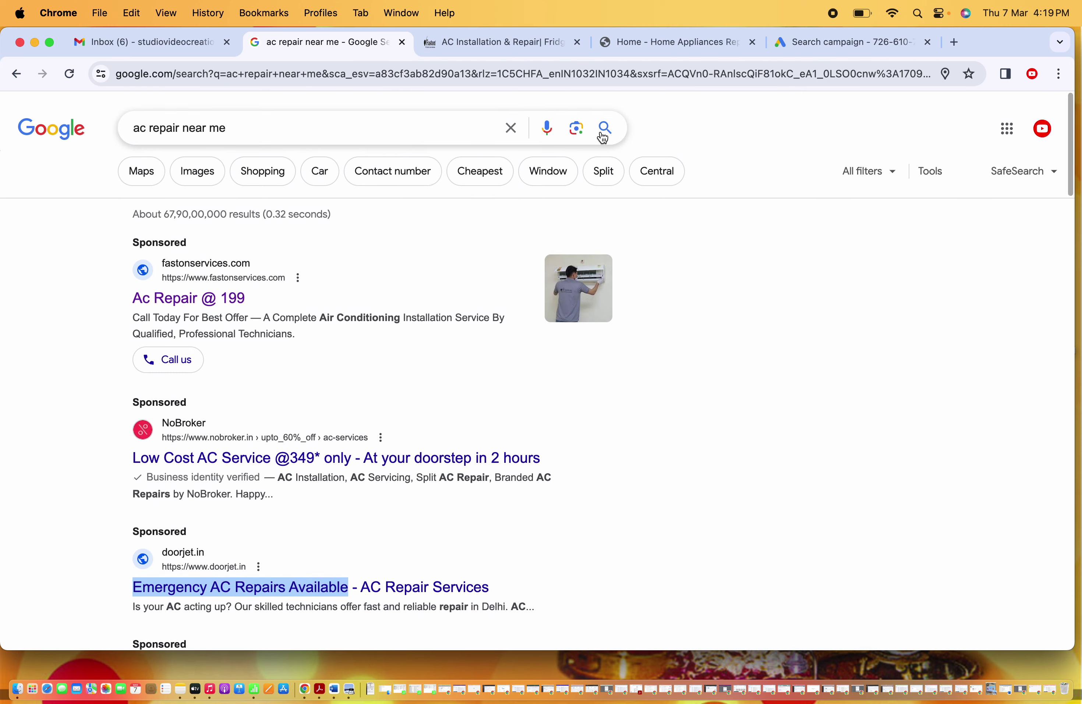
{"action": "left_click", "coordinate": [607, 124]}
{"action": "scroll", "coordinate": [459, 279], "scroll_direction": "down", "scroll_amount": 5}
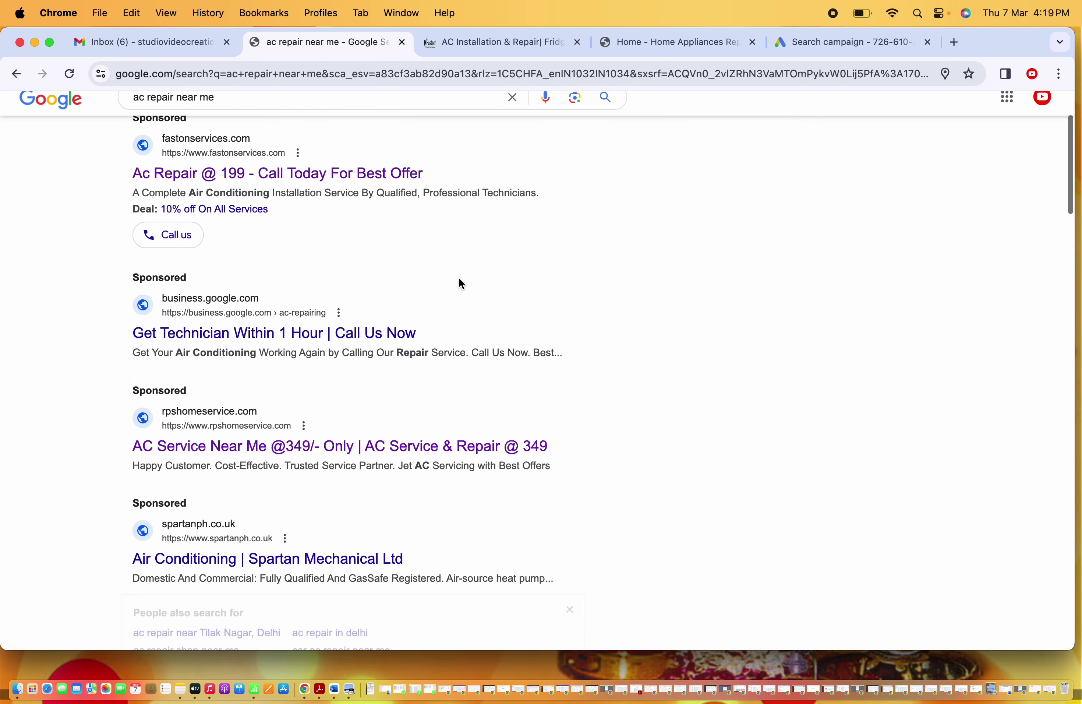
{"action": "left_click_drag", "start_coordinate": [94, 404], "coordinate": [238, 399]}
{"action": "key", "text": "super+c"}
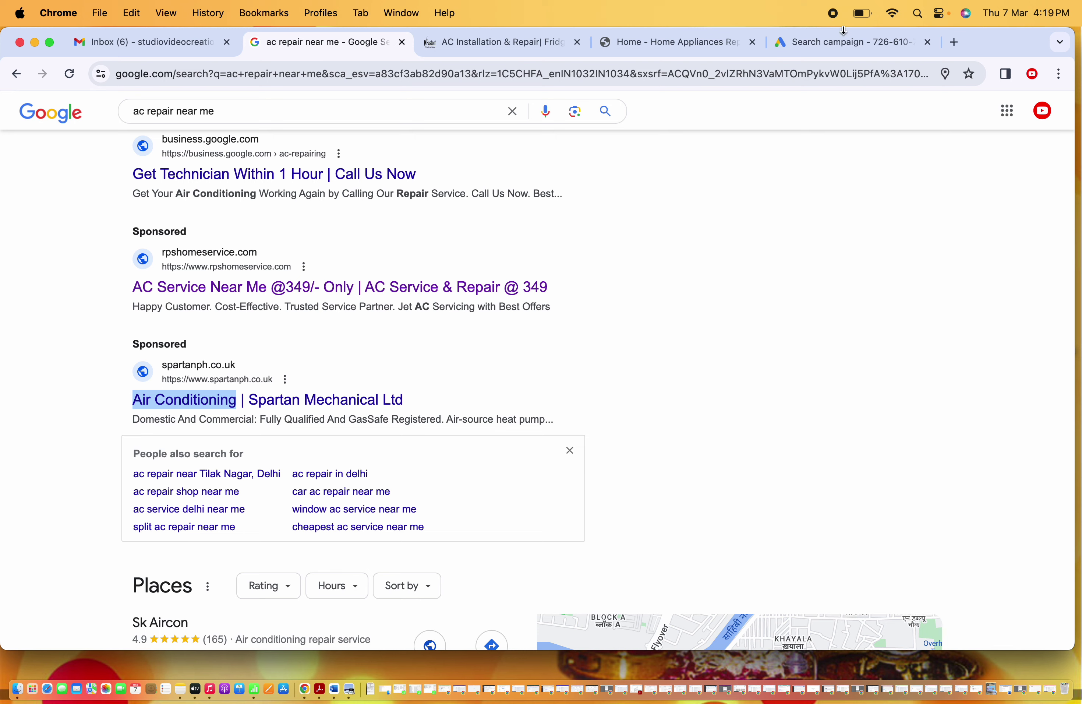
Step: Paste the copied text into the campaign ad's seventh headline and complete it as "Air Conditioning Repair"
{"action": "left_click", "coordinate": [804, 42]}
{"action": "left_click", "coordinate": [319, 417]}
{"action": "key", "text": "super+v"}
{"action": "type", "text": "REe"}
{"action": "key", "text": "Caps_Lock"}
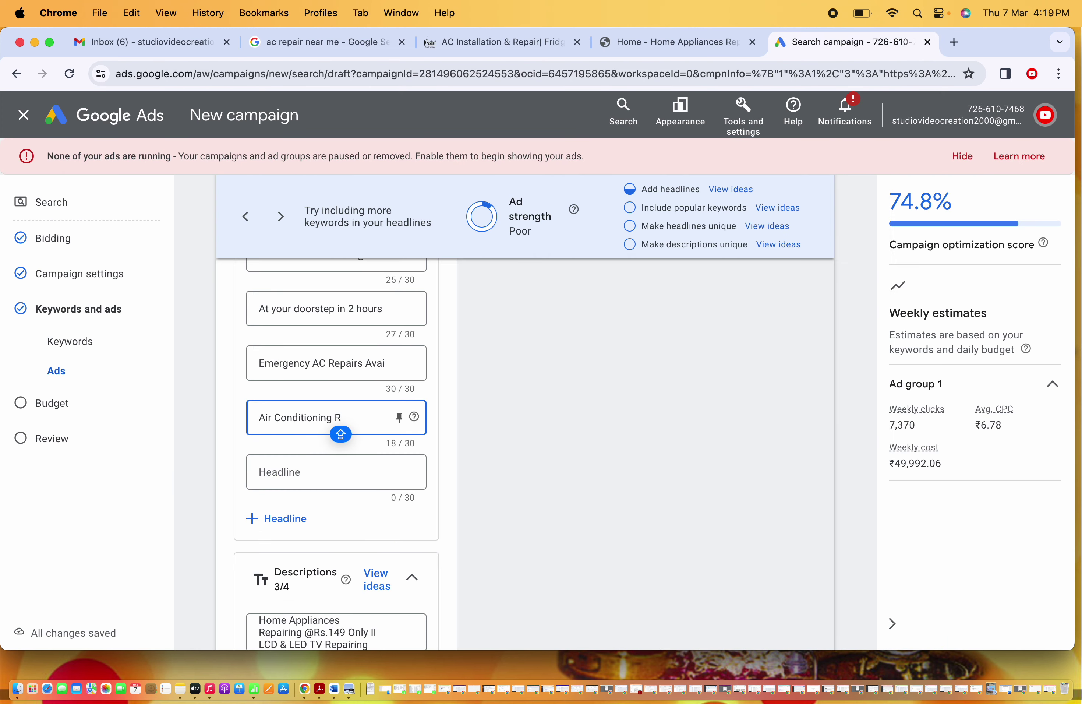
{"action": "type", "text": "EA"}
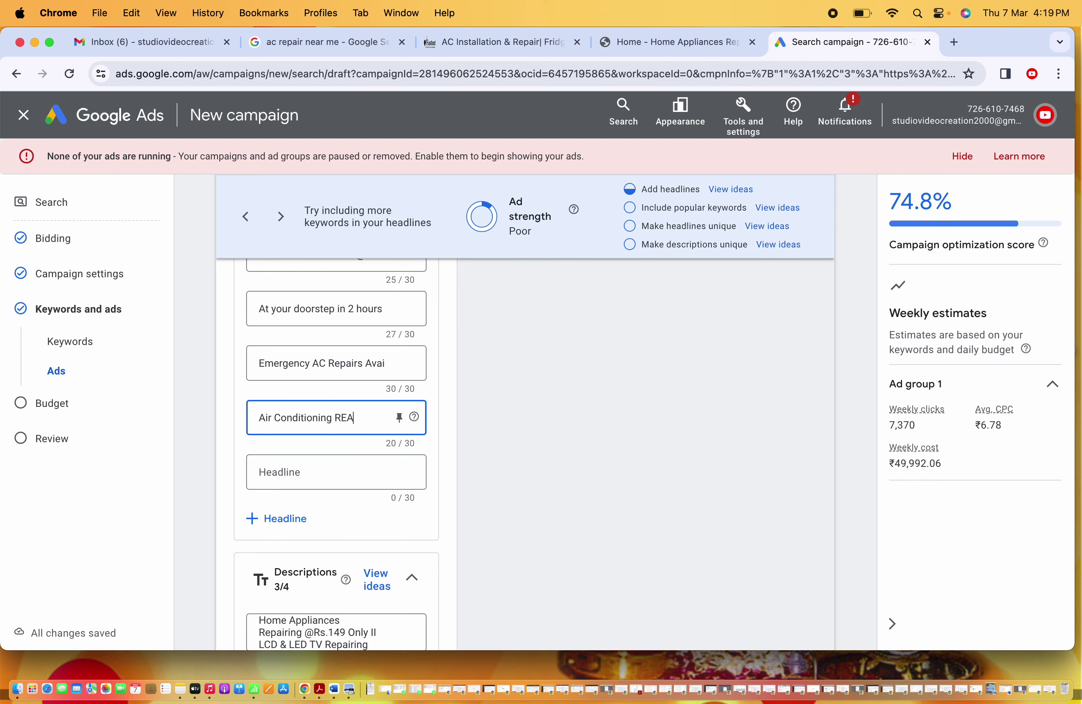
{"action": "type", "text": "pair"}
{"action": "left_click", "coordinate": [287, 468]}
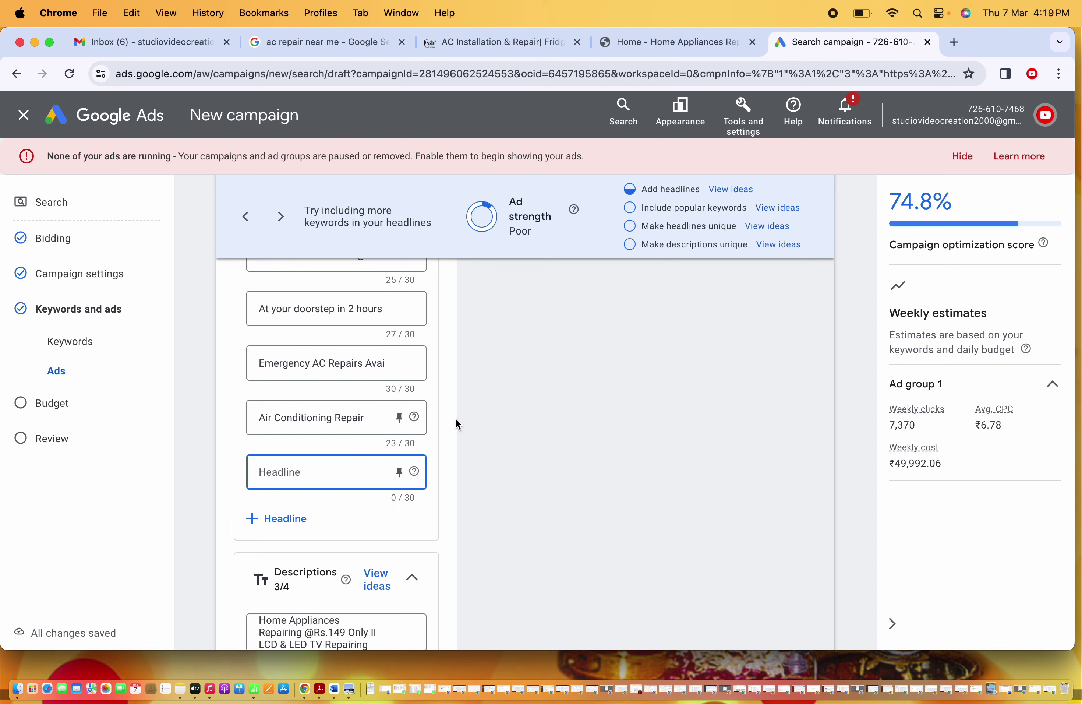
{"action": "scroll", "coordinate": [718, 373], "scroll_direction": "up", "scroll_amount": 15}
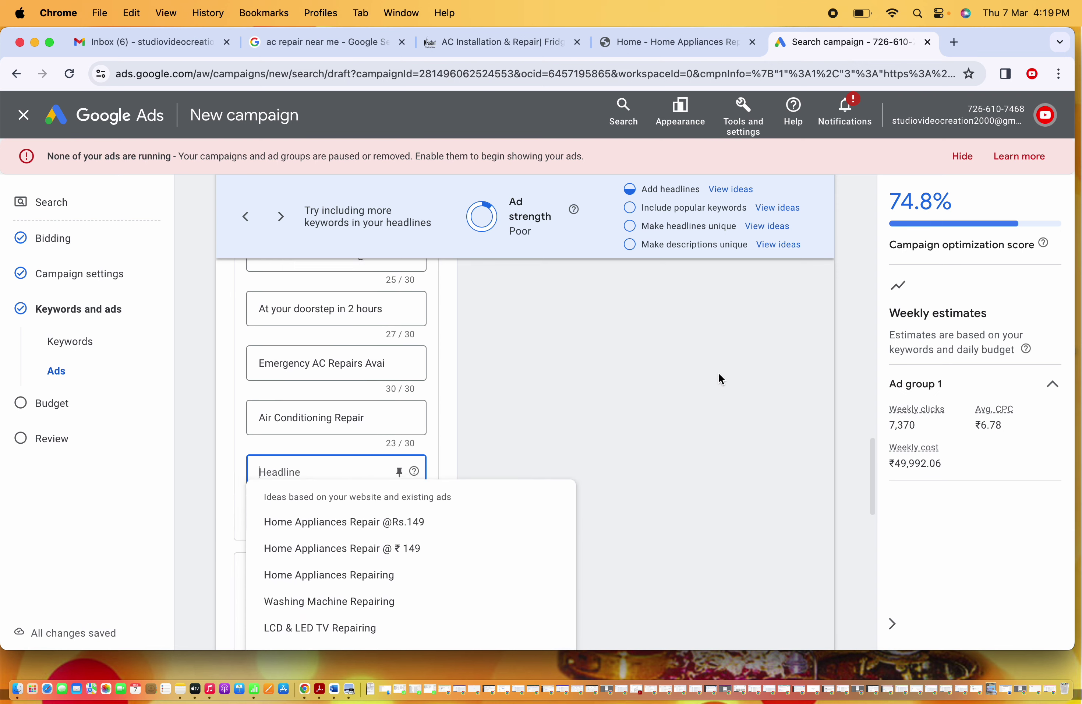
{"action": "scroll", "coordinate": [719, 373], "scroll_direction": "up", "scroll_amount": 4}
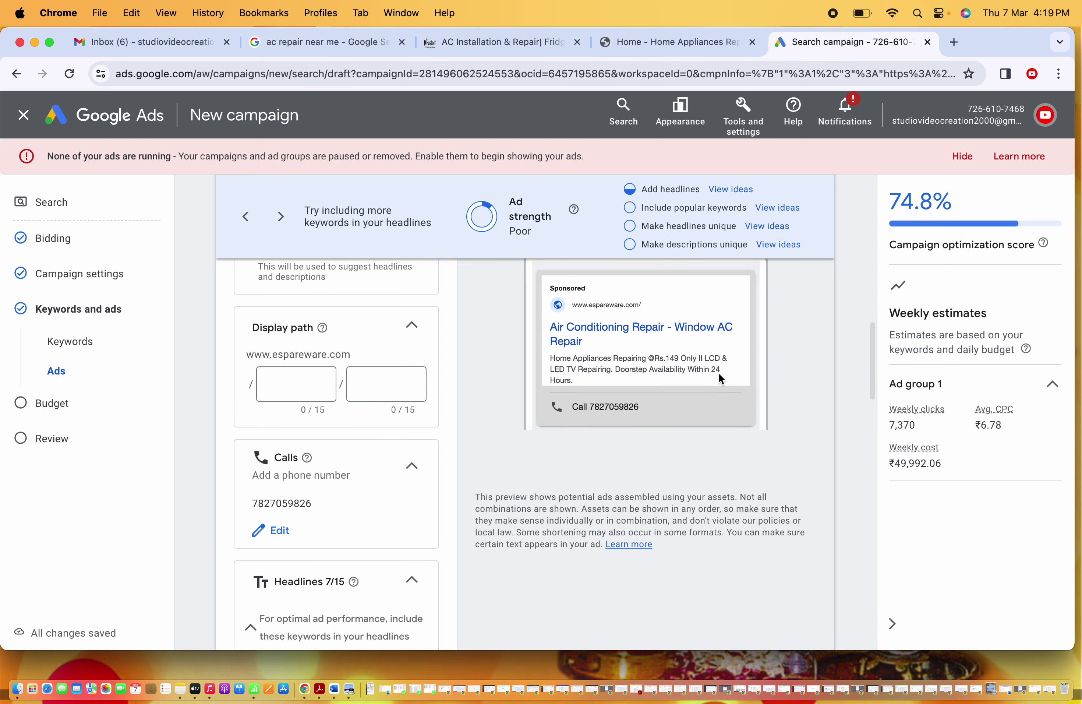
Step: Replace the first description with "Get Your Air Conditioning Working Again by Calling Our Repair Service." from the business.google.com search ad
{"action": "scroll", "coordinate": [601, 361], "scroll_direction": "down", "scroll_amount": 15}
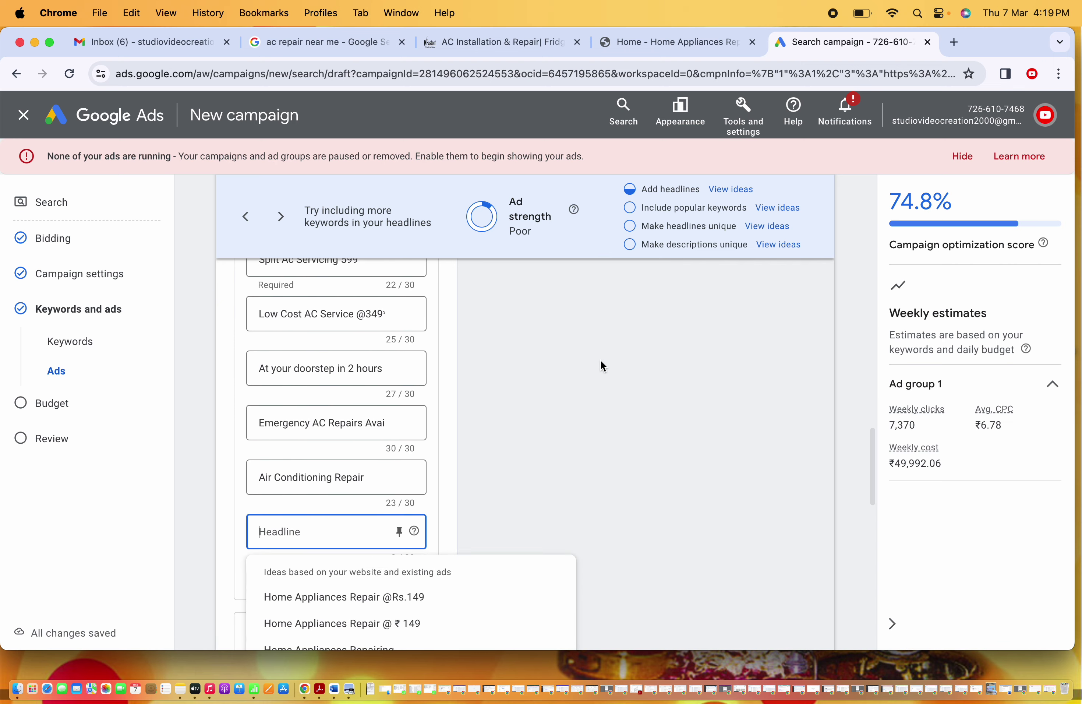
{"action": "left_click", "coordinate": [684, 359]}
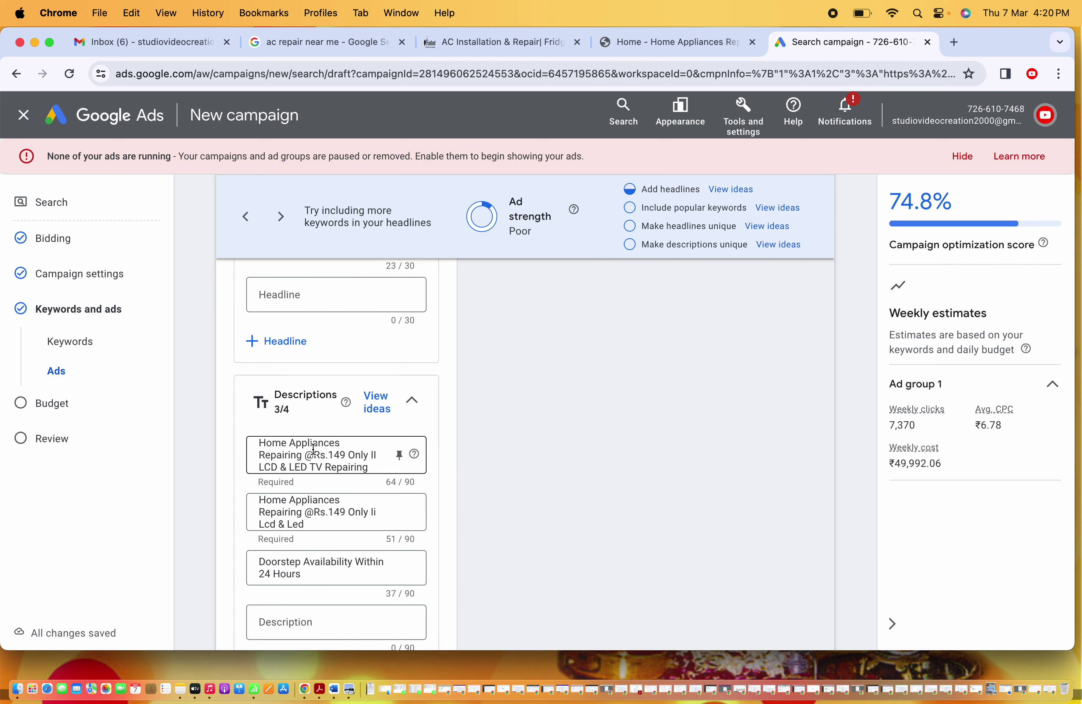
{"action": "left_click", "coordinate": [330, 460]}
{"action": "key", "text": "super+a"}
{"action": "key", "text": "BackSpace"}
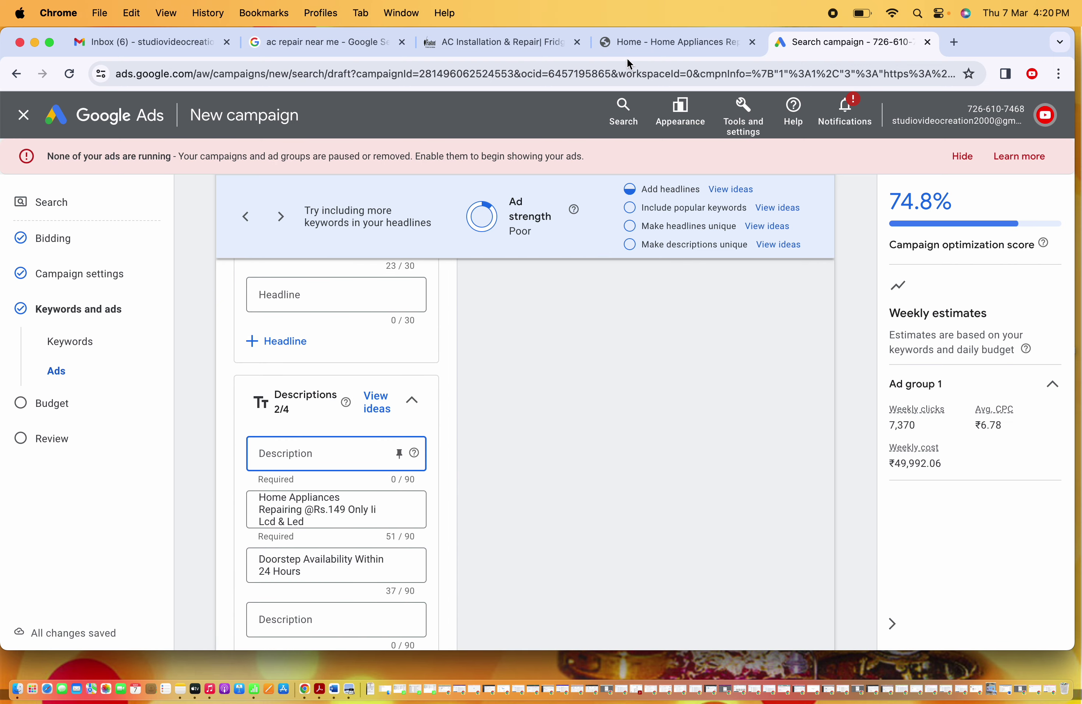
{"action": "left_click", "coordinate": [502, 51]}
{"action": "left_click", "coordinate": [305, 52]}
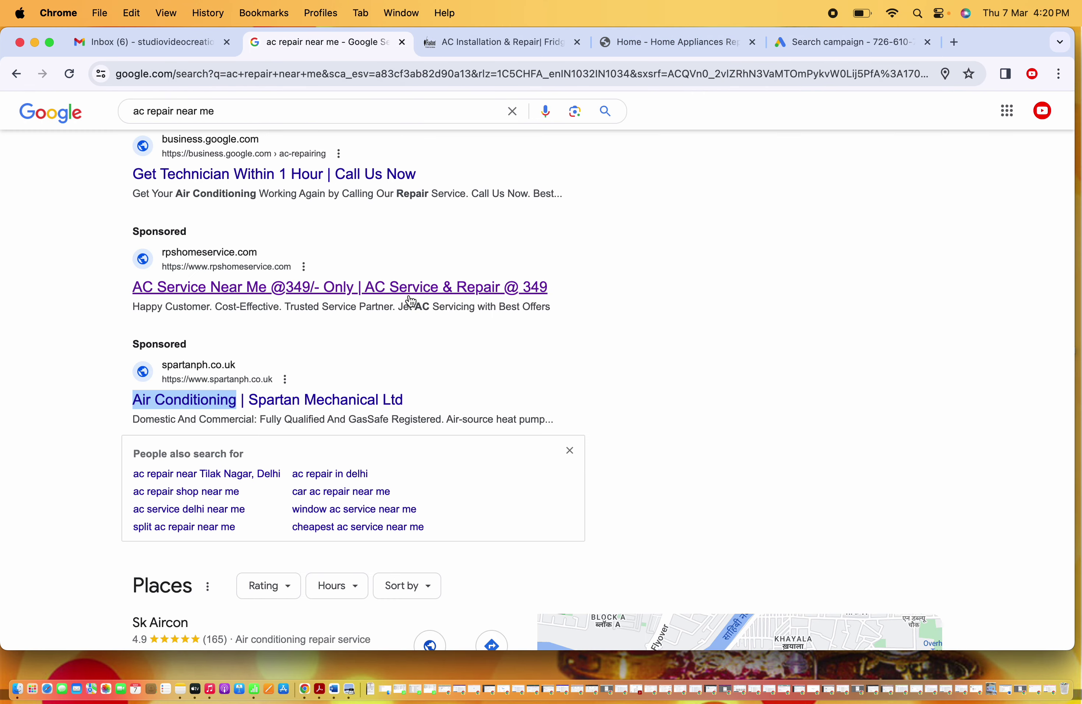
{"action": "scroll", "coordinate": [279, 228], "scroll_direction": "up", "scroll_amount": 3}
{"action": "left_click_drag", "start_coordinate": [142, 263], "coordinate": [468, 264]}
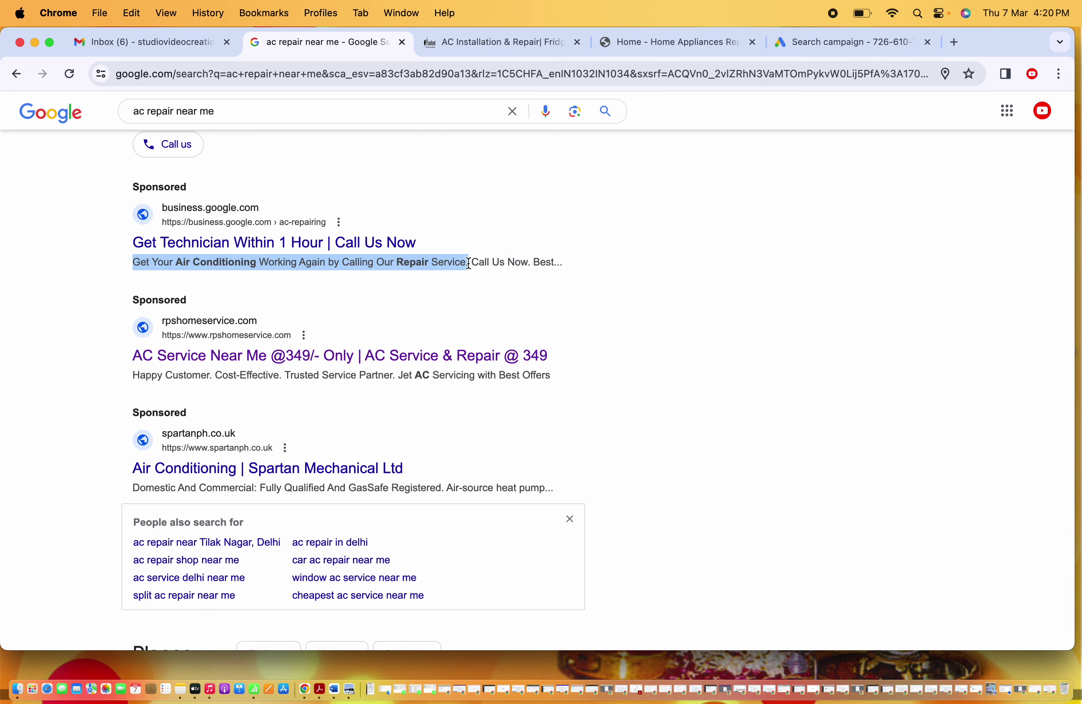
{"action": "left_click", "coordinate": [823, 41]}
{"action": "left_click", "coordinate": [336, 447]}
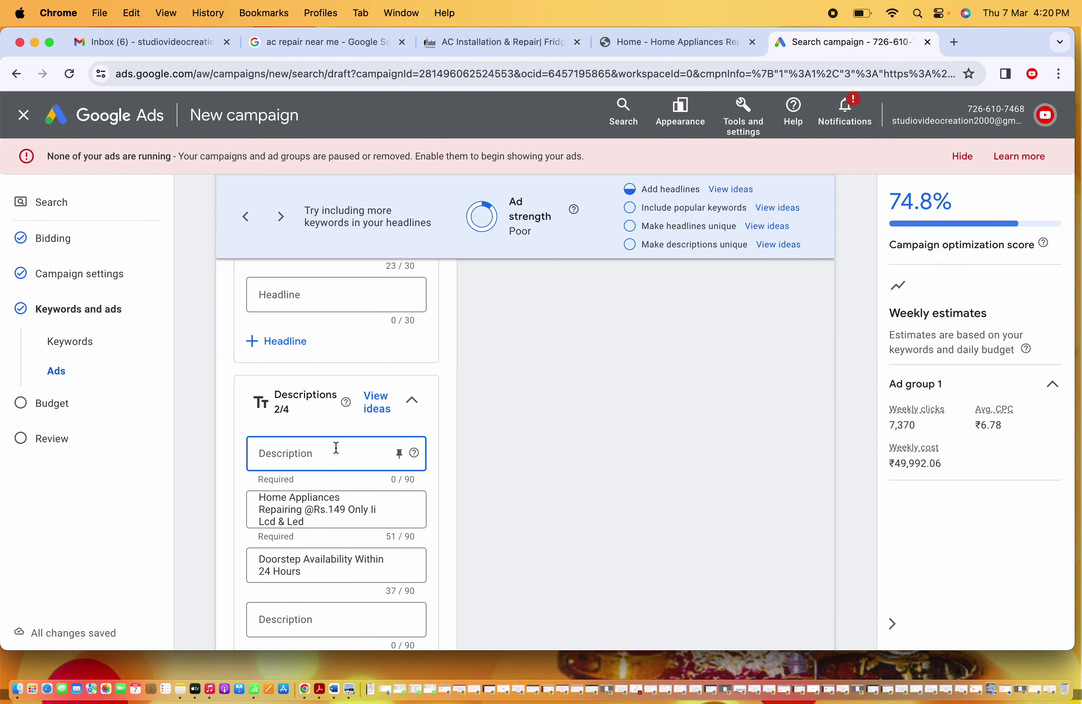
{"action": "type", "text": "Get Your Air Conditioning Working Again by Calling Our Repair Service."}
Step: Replace the second description with "AC Installation, AC Servicing, Split AC Repair, Branded AC Repairs by NoBroke" copied from the NoBroker search ad
{"action": "left_click", "coordinate": [320, 42]}
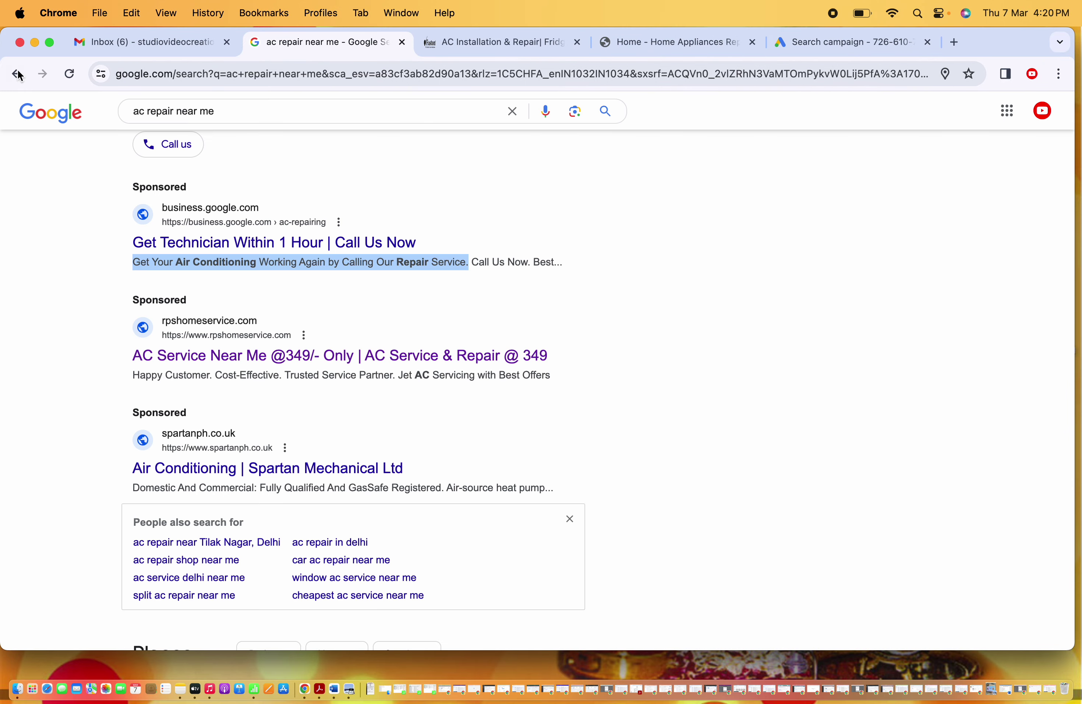
{"action": "left_click", "coordinate": [18, 75]}
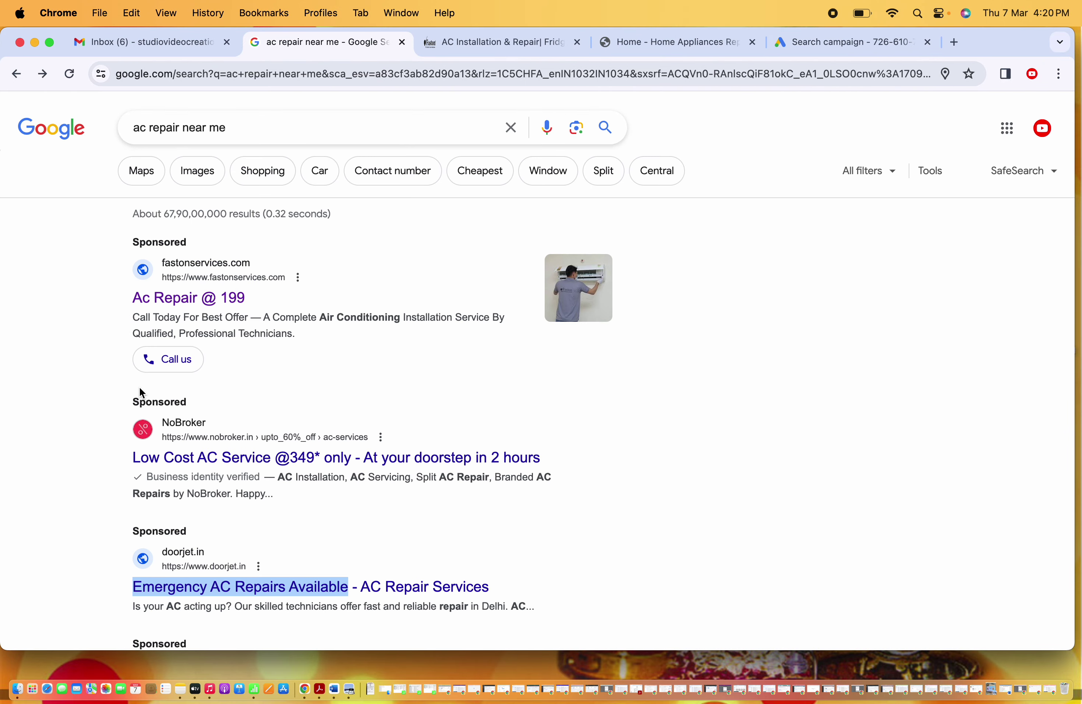
{"action": "scroll", "coordinate": [314, 448], "scroll_direction": "down", "scroll_amount": 3}
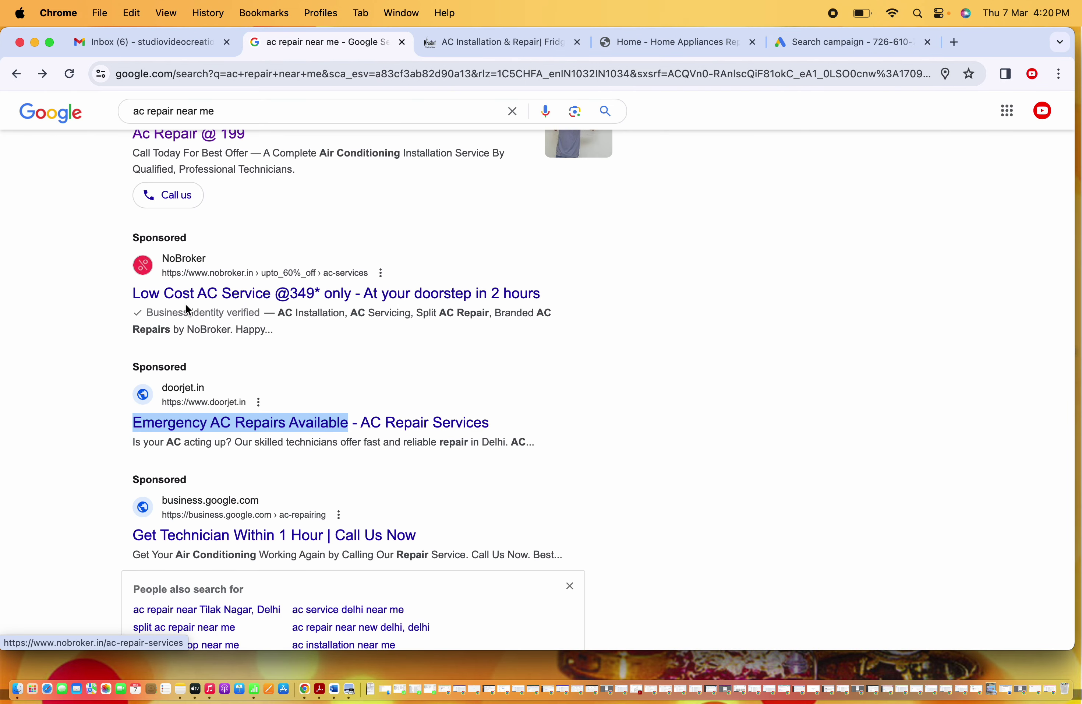
{"action": "left_click_drag", "start_coordinate": [277, 314], "coordinate": [229, 329]}
{"action": "key", "text": "super+c"}
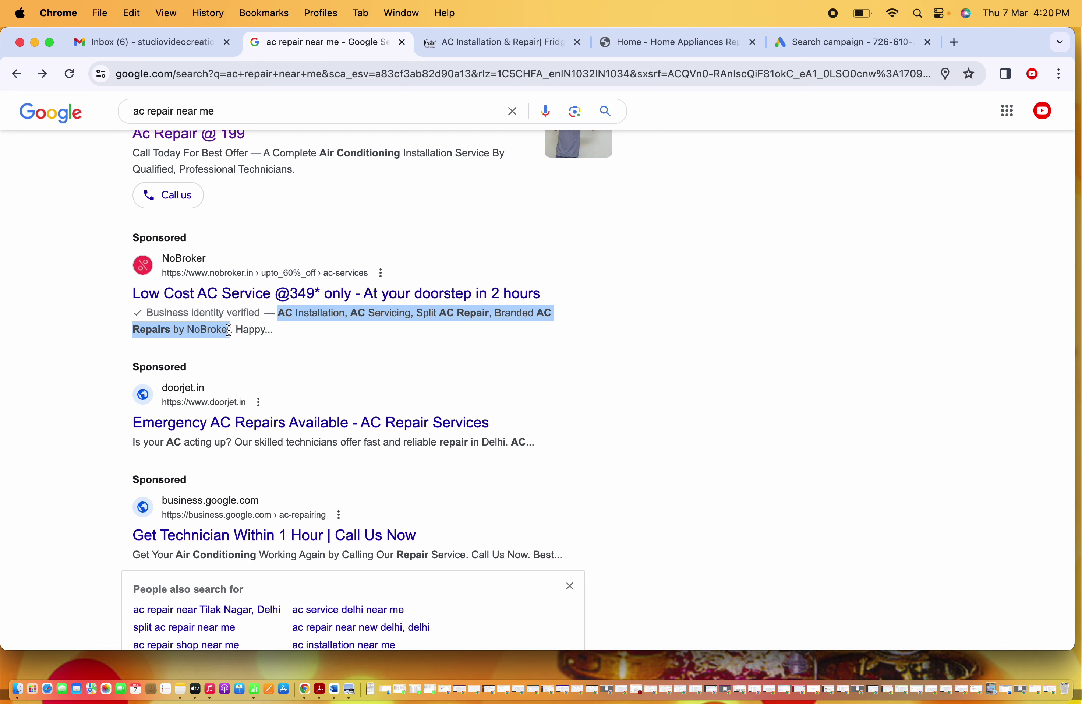
{"action": "left_click", "coordinate": [823, 42]}
{"action": "left_click", "coordinate": [370, 521]}
{"action": "key", "text": "super+a"}
{"action": "key", "text": "super+v"}
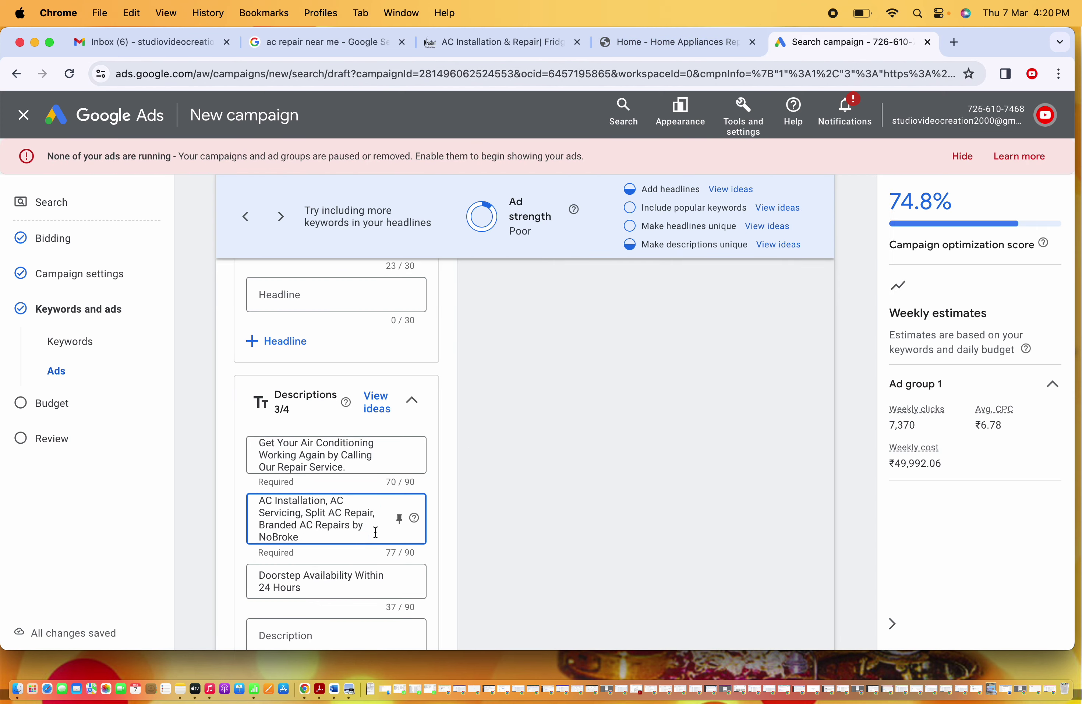
Step: Remove "by NoBroke" from the end of the second description so it reads "AC Installation, AC Servicing, Split AC Repair, Branded AC Repairs"
{"action": "key", "text": "BackSpace"}
{"action": "key", "text": "BackSpace"}
{"action": "key", "text": "BackSpace"}
{"action": "key", "text": "BackSpace"}
{"action": "key", "text": "BackSpace"}
{"action": "key", "text": "BackSpace"}
{"action": "key", "text": "BackSpace"}
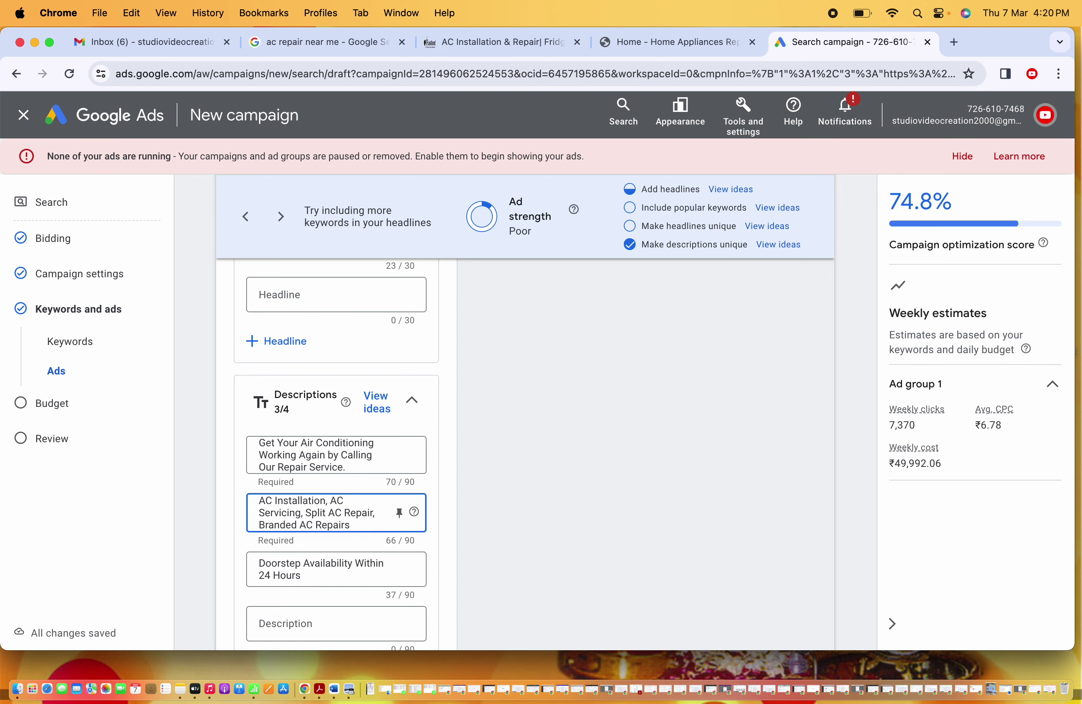
Step: Fill the empty fourth description with the suggested idea "We Provide Minimum 3 Month Warranty On Repair Services"
{"action": "left_click", "coordinate": [316, 565]}
{"action": "key", "text": "super+a"}
{"action": "left_click", "coordinate": [325, 612]}
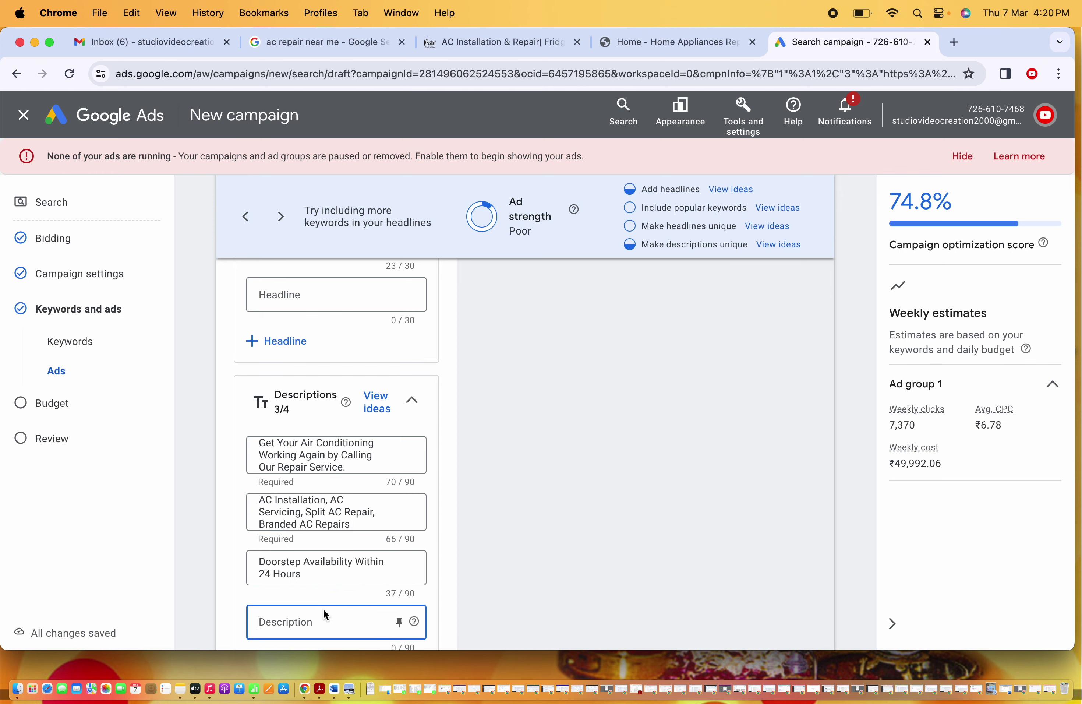
{"action": "scroll", "coordinate": [558, 510], "scroll_direction": "down", "scroll_amount": 3}
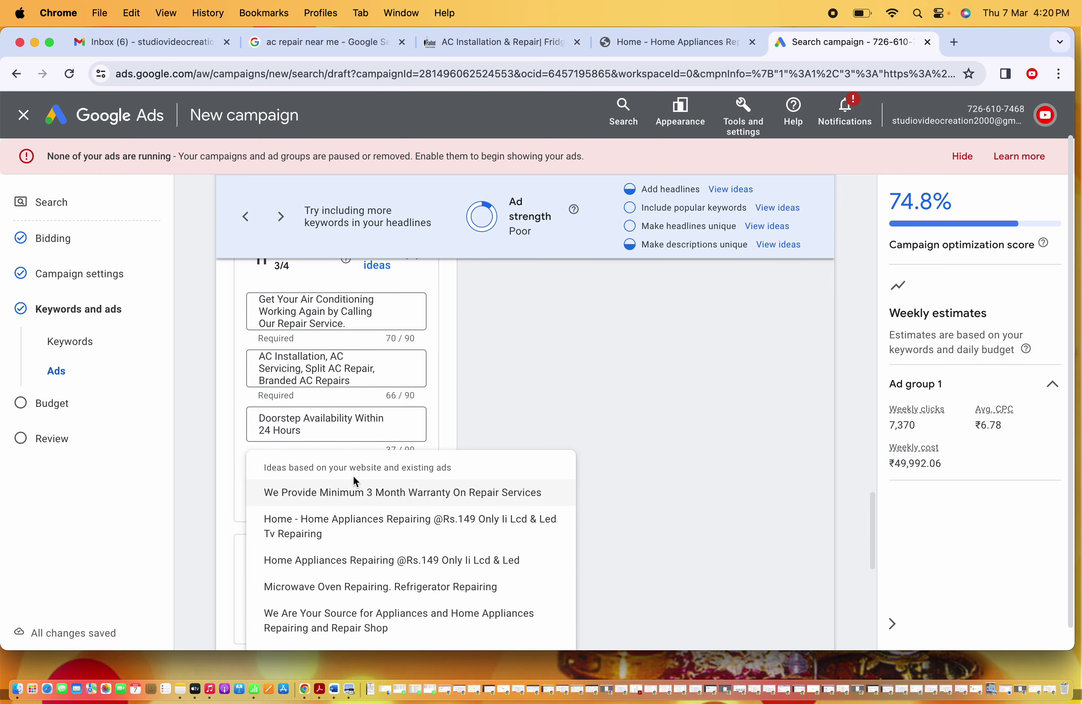
{"action": "left_click", "coordinate": [475, 496]}
{"action": "scroll", "coordinate": [546, 464], "scroll_direction": "down", "scroll_amount": 3}
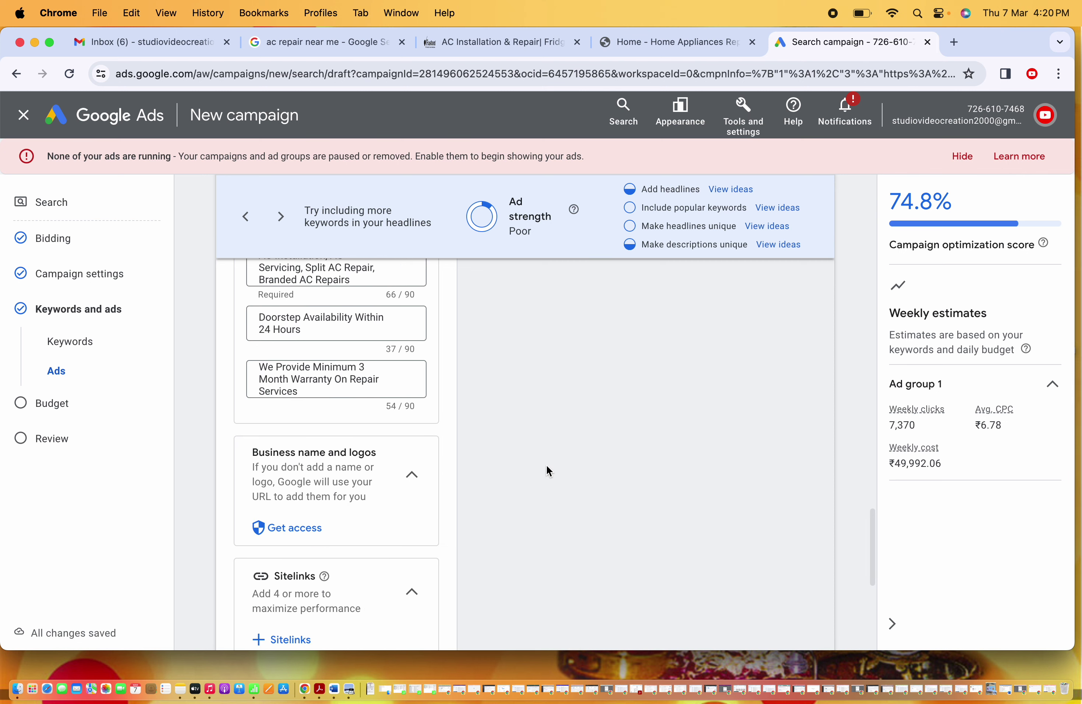
Step: Look over the completed ad assets and preview, and continue to the campaign's budget settings
{"action": "scroll", "coordinate": [566, 391], "scroll_direction": "down", "scroll_amount": 2}
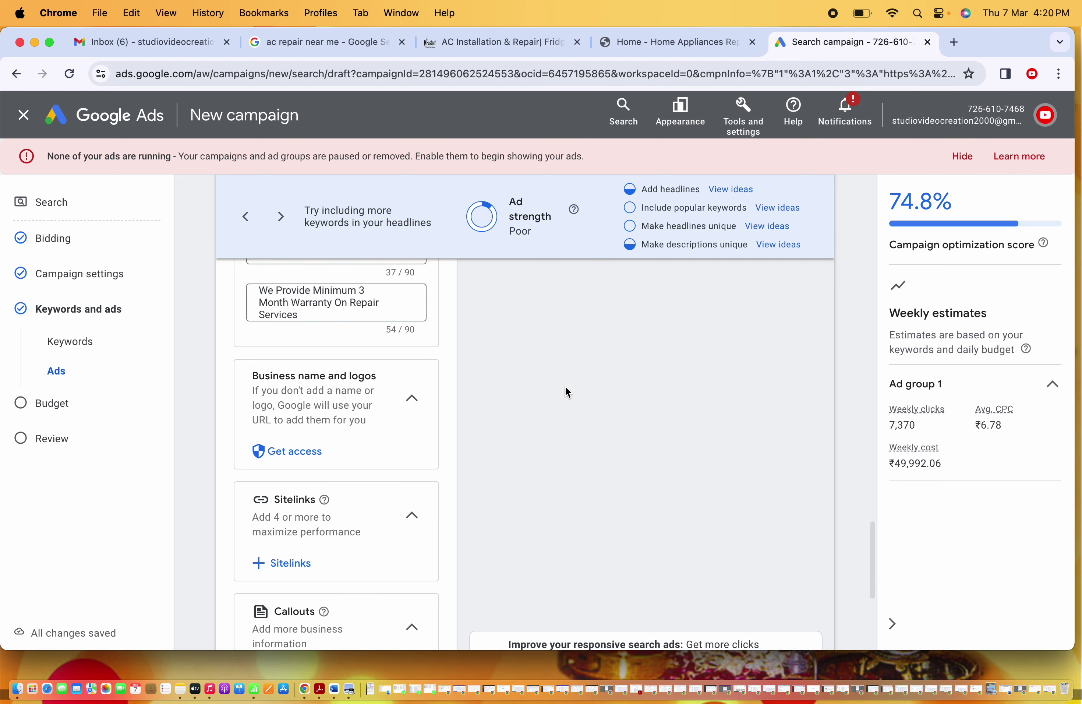
{"action": "scroll", "coordinate": [565, 391], "scroll_direction": "down", "scroll_amount": 2}
{"action": "scroll", "coordinate": [566, 391], "scroll_direction": "up", "scroll_amount": 10}
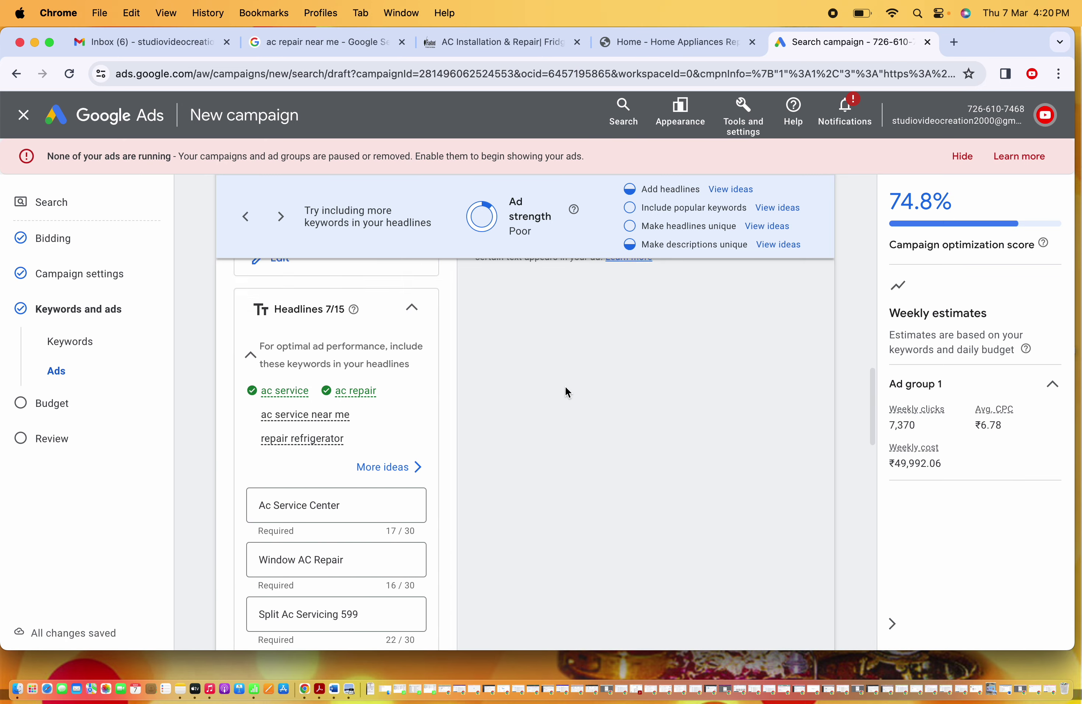
{"action": "scroll", "coordinate": [565, 392], "scroll_direction": "up", "scroll_amount": 8}
{"action": "scroll", "coordinate": [580, 501], "scroll_direction": "down", "scroll_amount": 2}
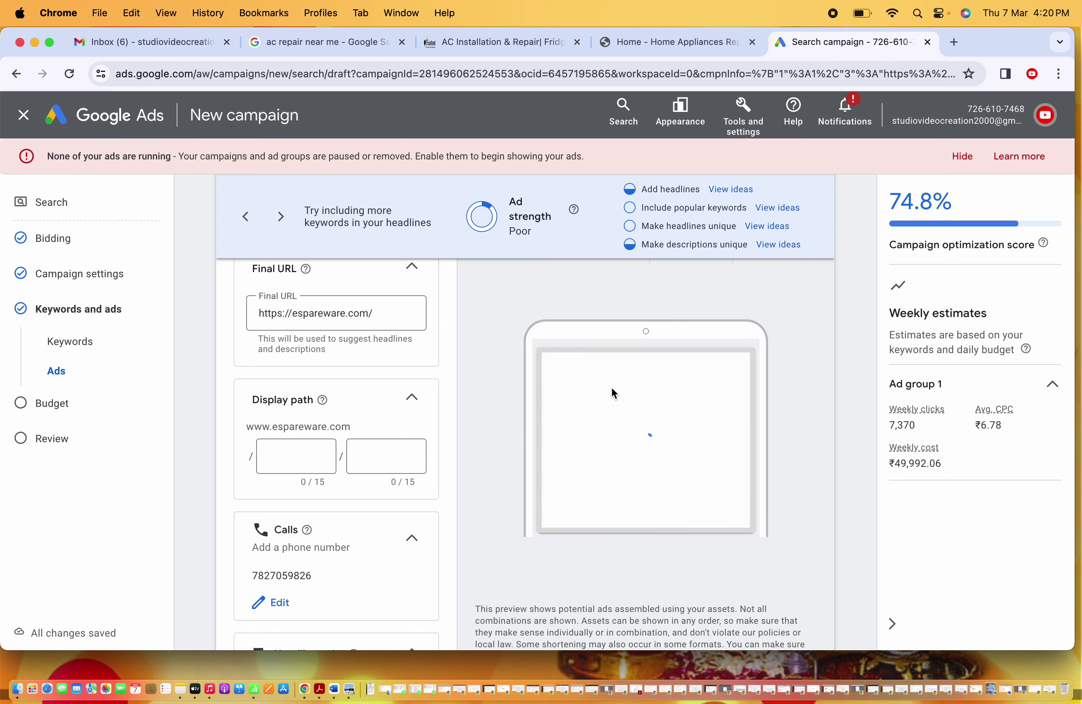
{"action": "scroll", "coordinate": [688, 441], "scroll_direction": "down", "scroll_amount": 15}
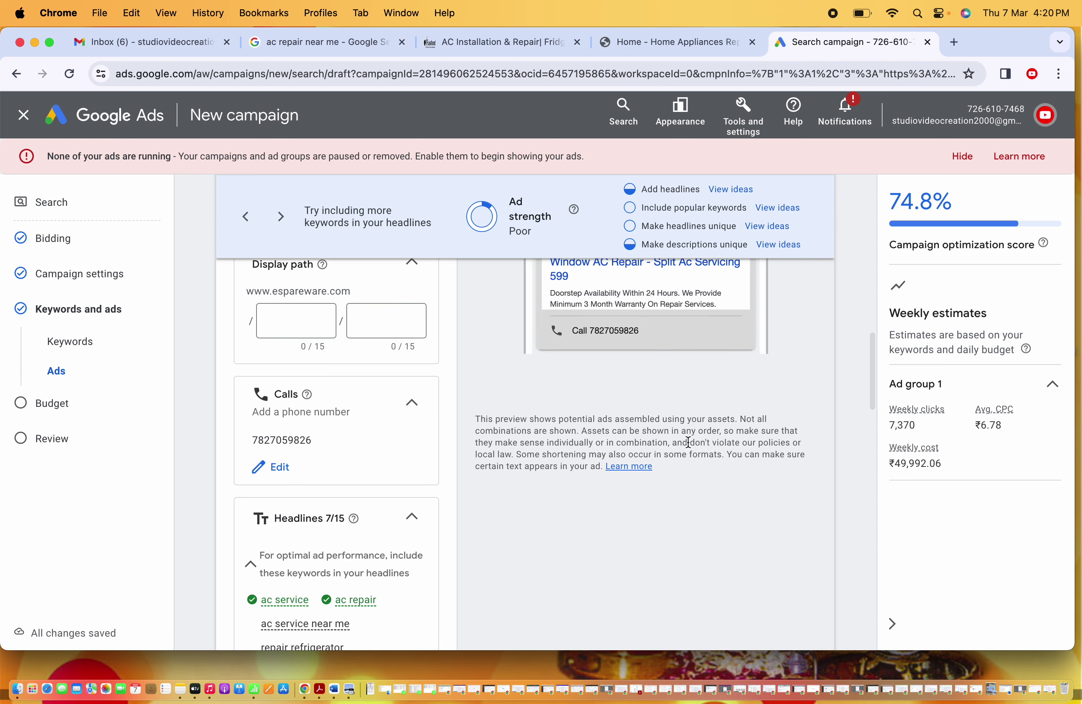
{"action": "left_click", "coordinate": [813, 594]}
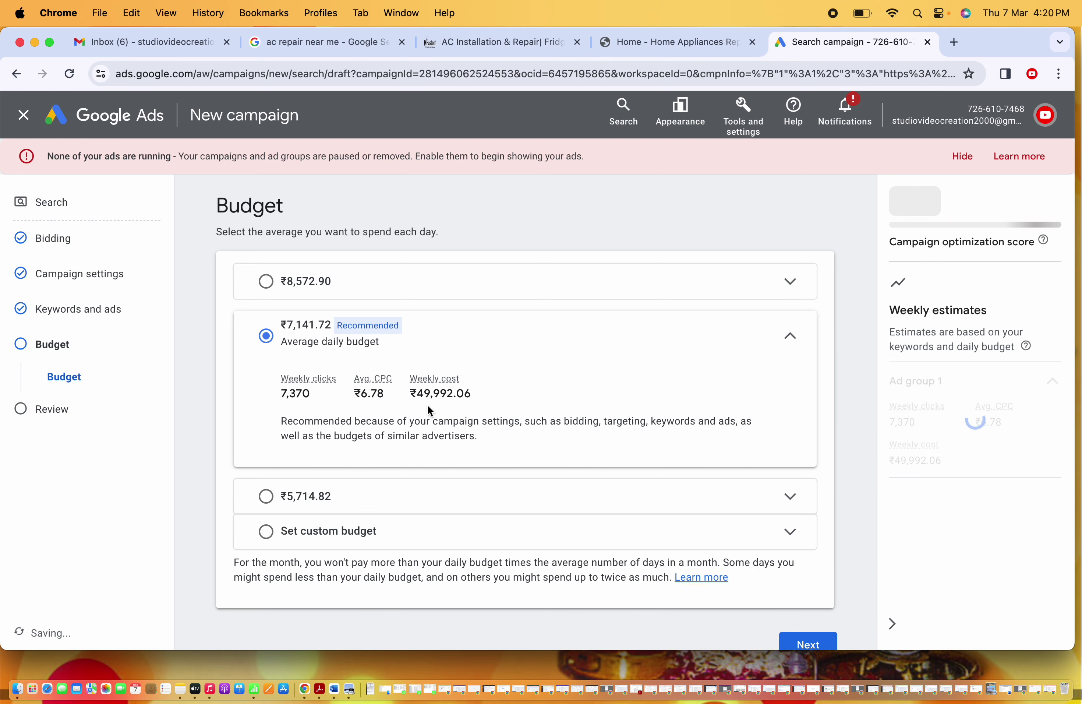
Step: Set a custom average daily budget of ₹1,000 for the campaign
{"action": "left_click", "coordinate": [266, 531]}
{"action": "double_click", "coordinate": [355, 464]}
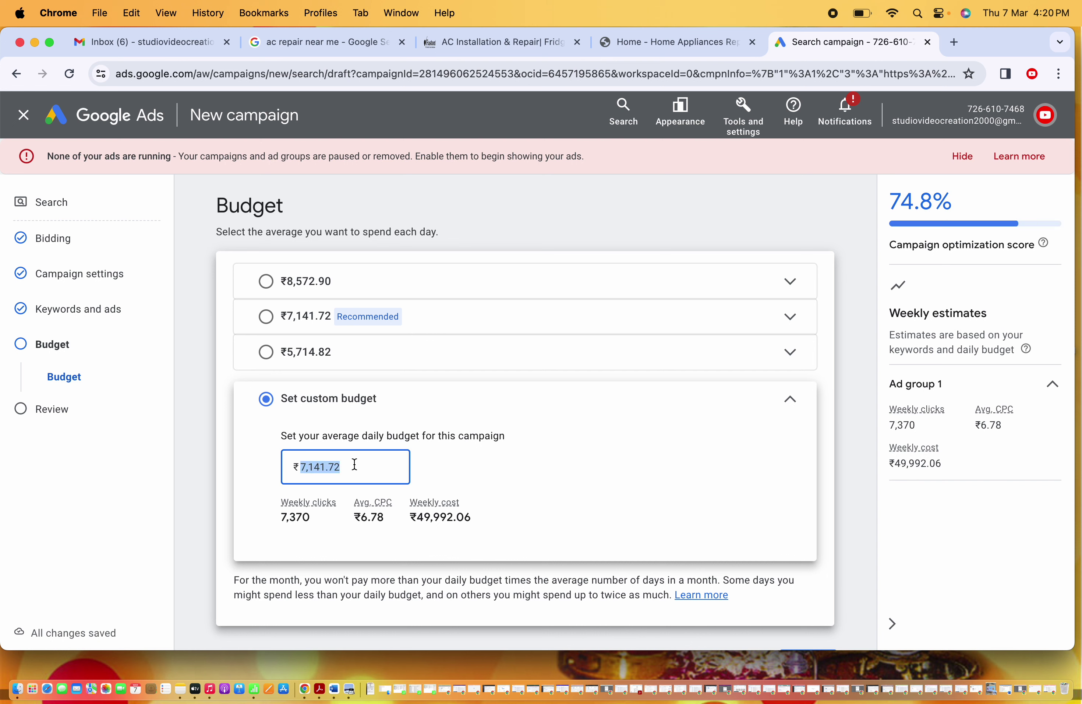
{"action": "key", "text": "BackSpace"}
{"action": "left_click", "coordinate": [568, 476]}
{"action": "left_click", "coordinate": [791, 402]}
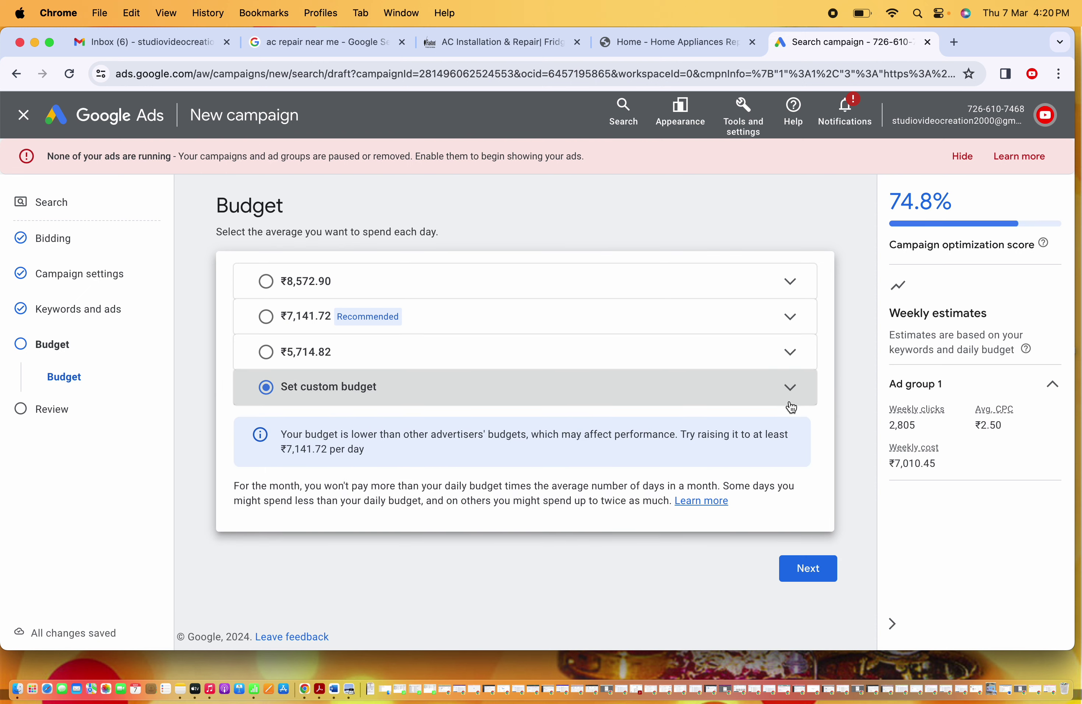
Step: Continue to the campaign review and publish the Leads-Search-9 campaign
{"action": "left_click", "coordinate": [812, 572]}
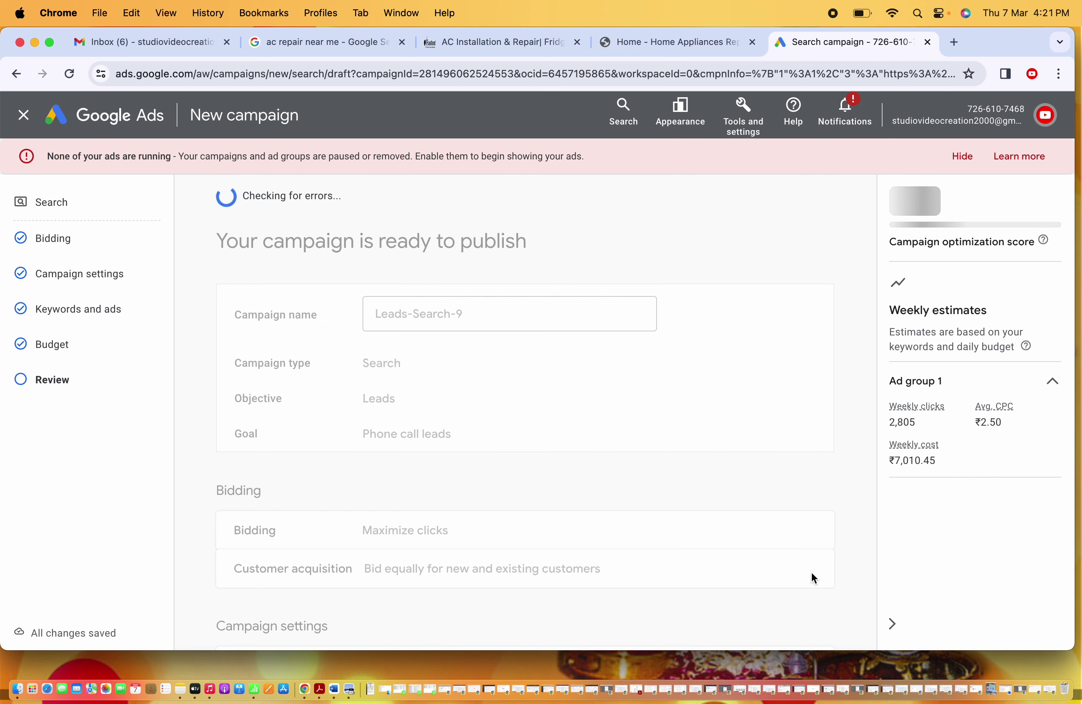
{"action": "left_click", "coordinate": [752, 228]}
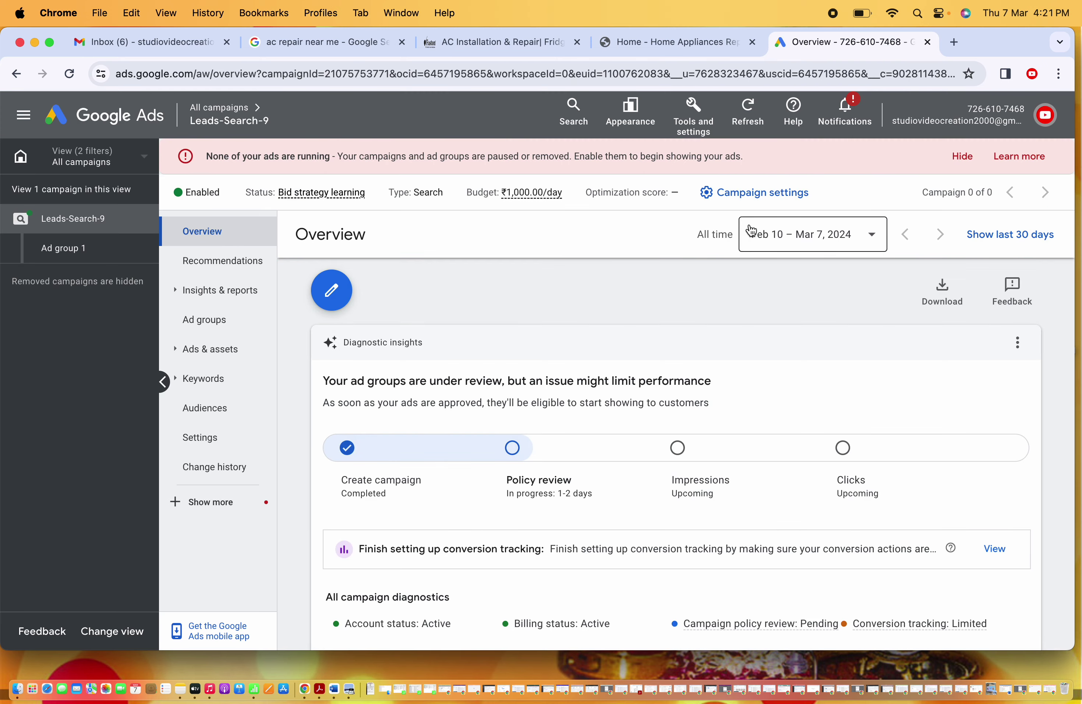
{"action": "scroll", "coordinate": [636, 301], "scroll_direction": "down", "scroll_amount": 10}
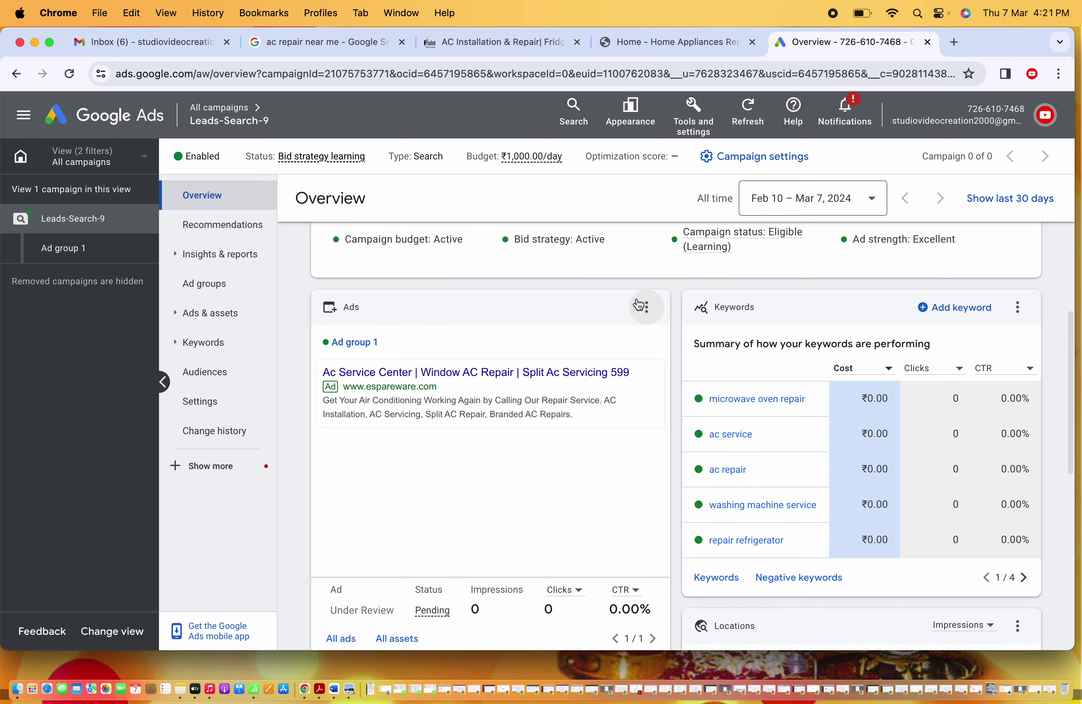
{"action": "left_click", "coordinate": [696, 119]}
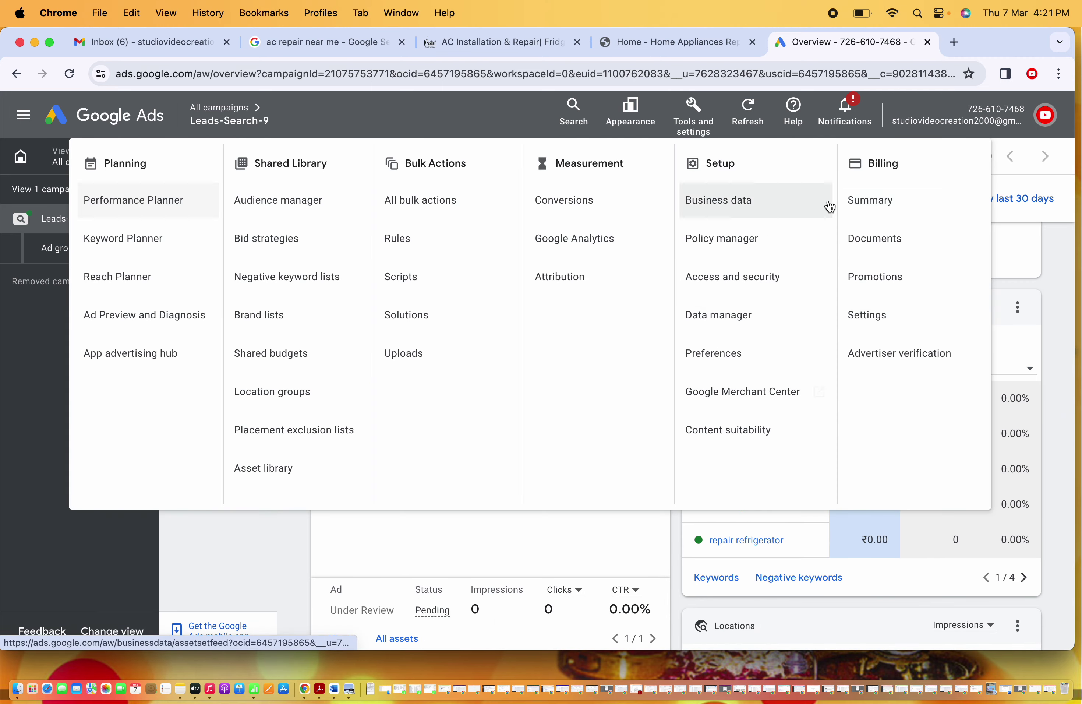
{"action": "left_click", "coordinate": [472, 116]}
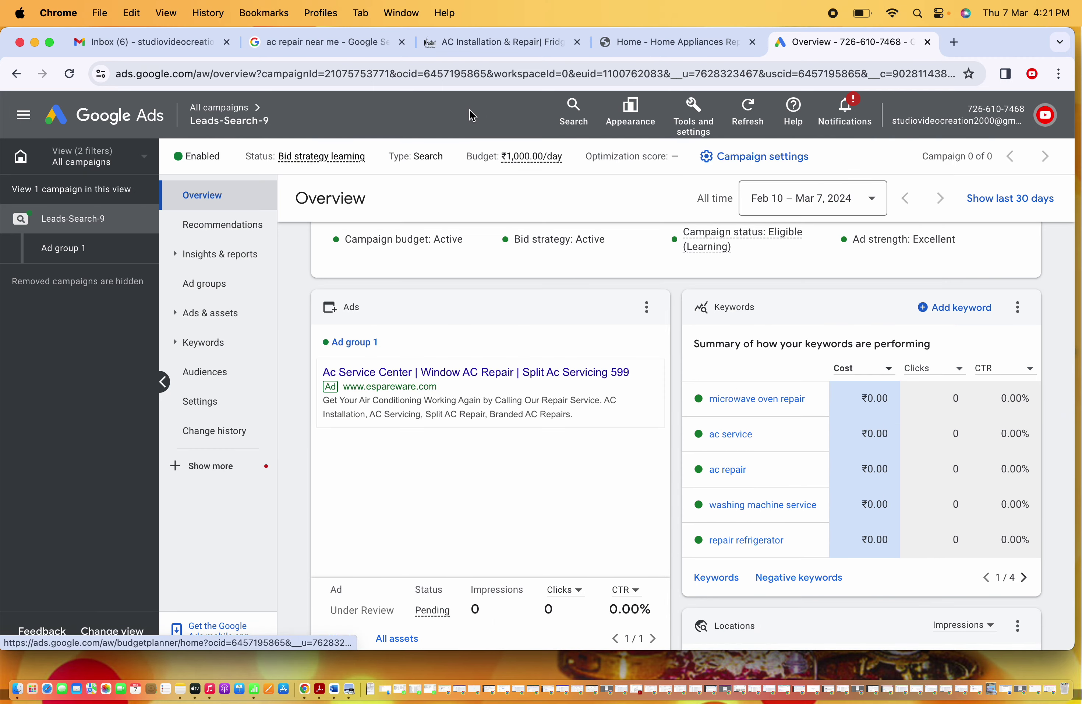
{"action": "mouse_move", "coordinate": [474, 420]}
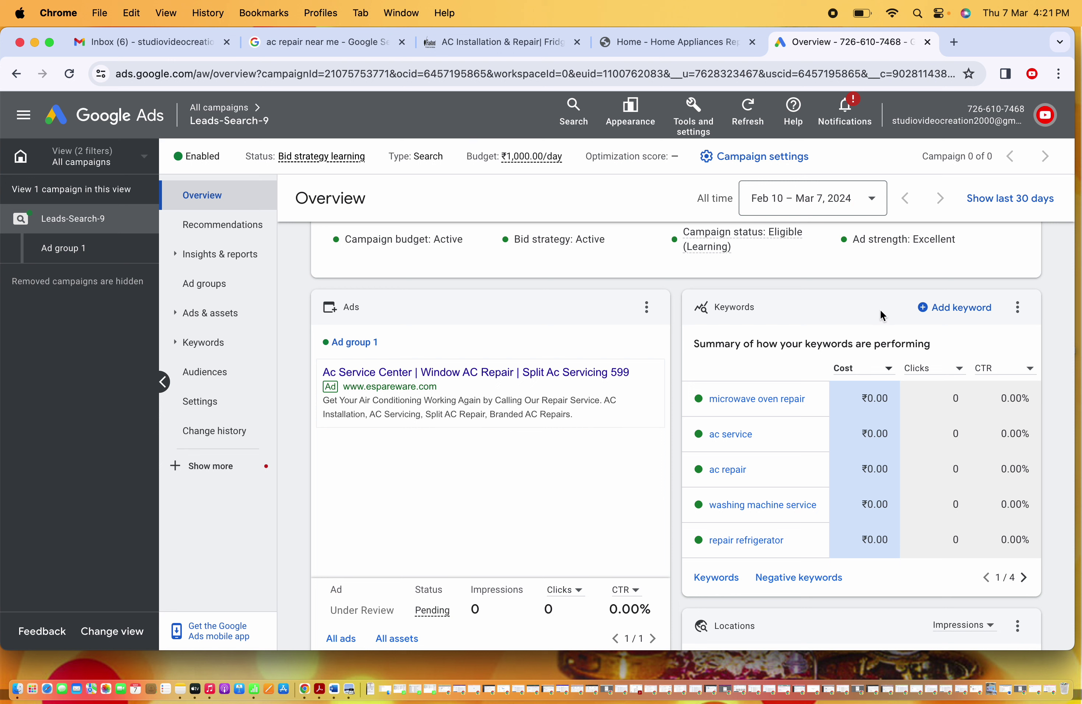